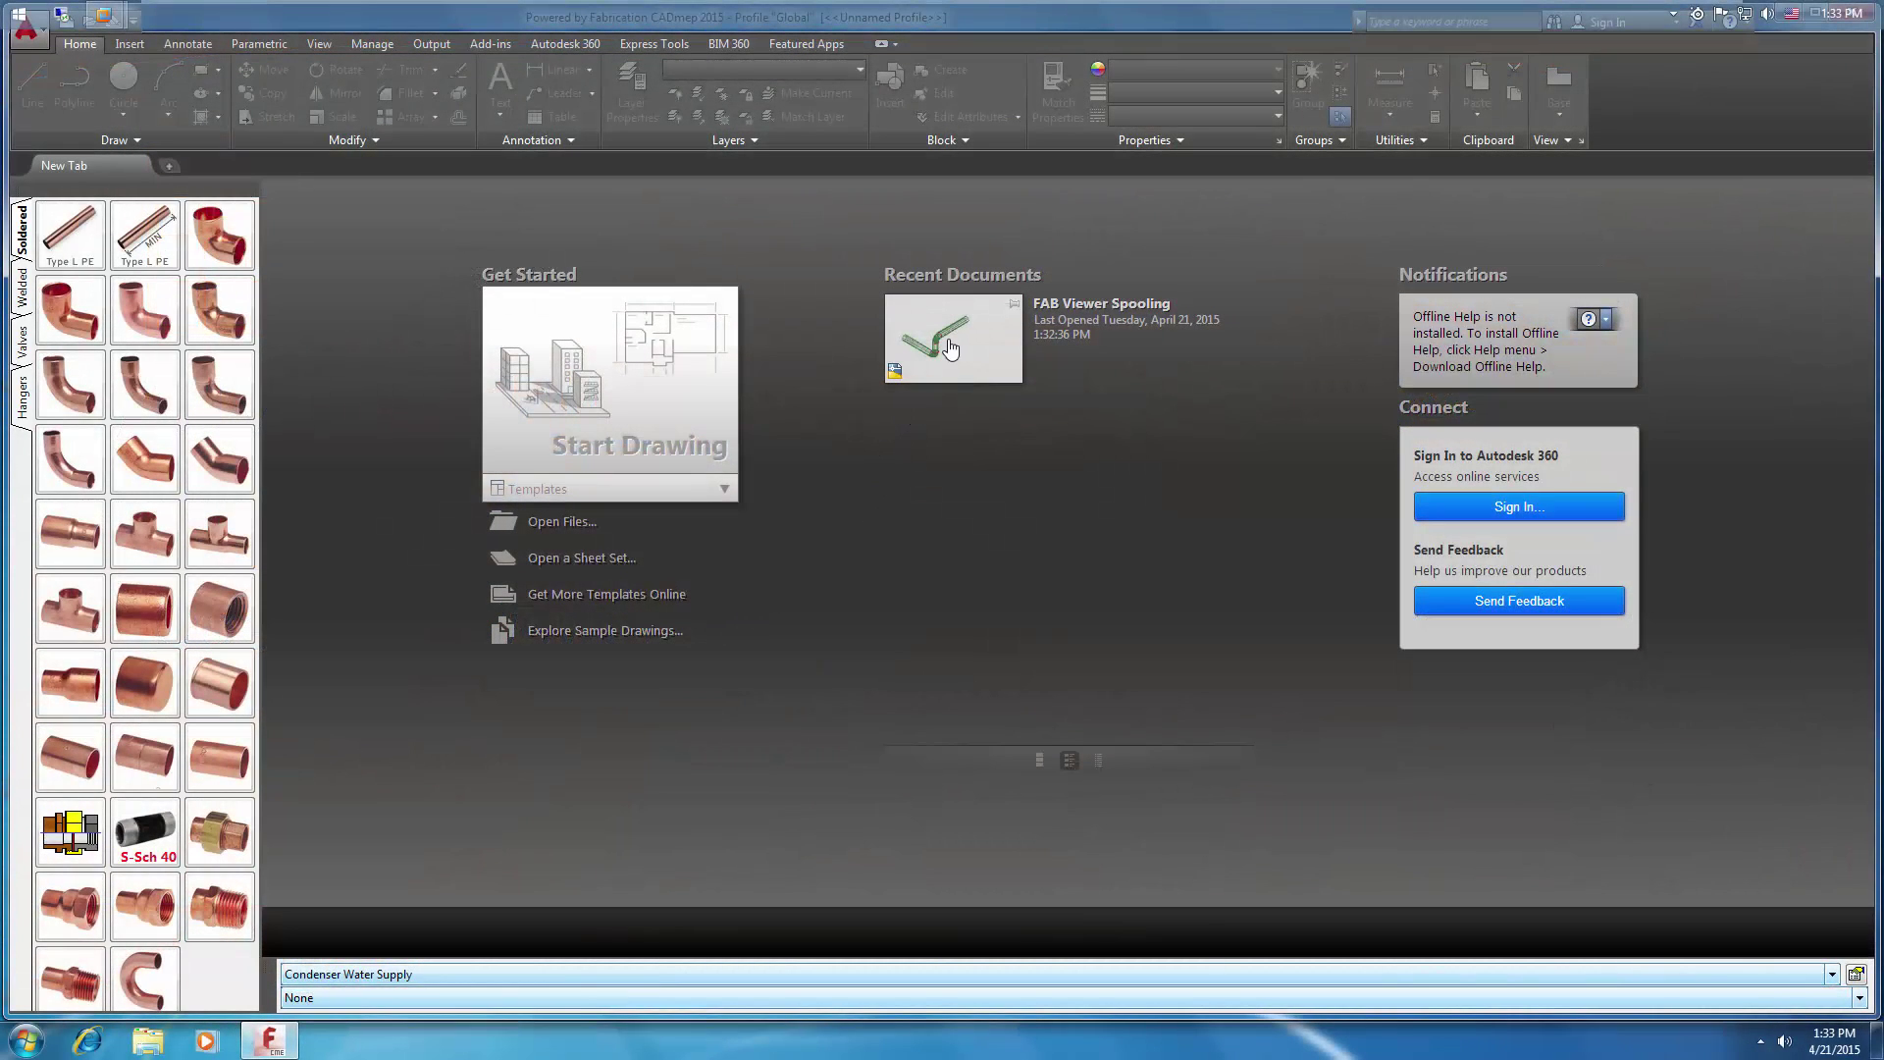
# Open Fab Viewer Spooling.dwg from Recent Documents on the Start page
pyautogui.click(950, 347)
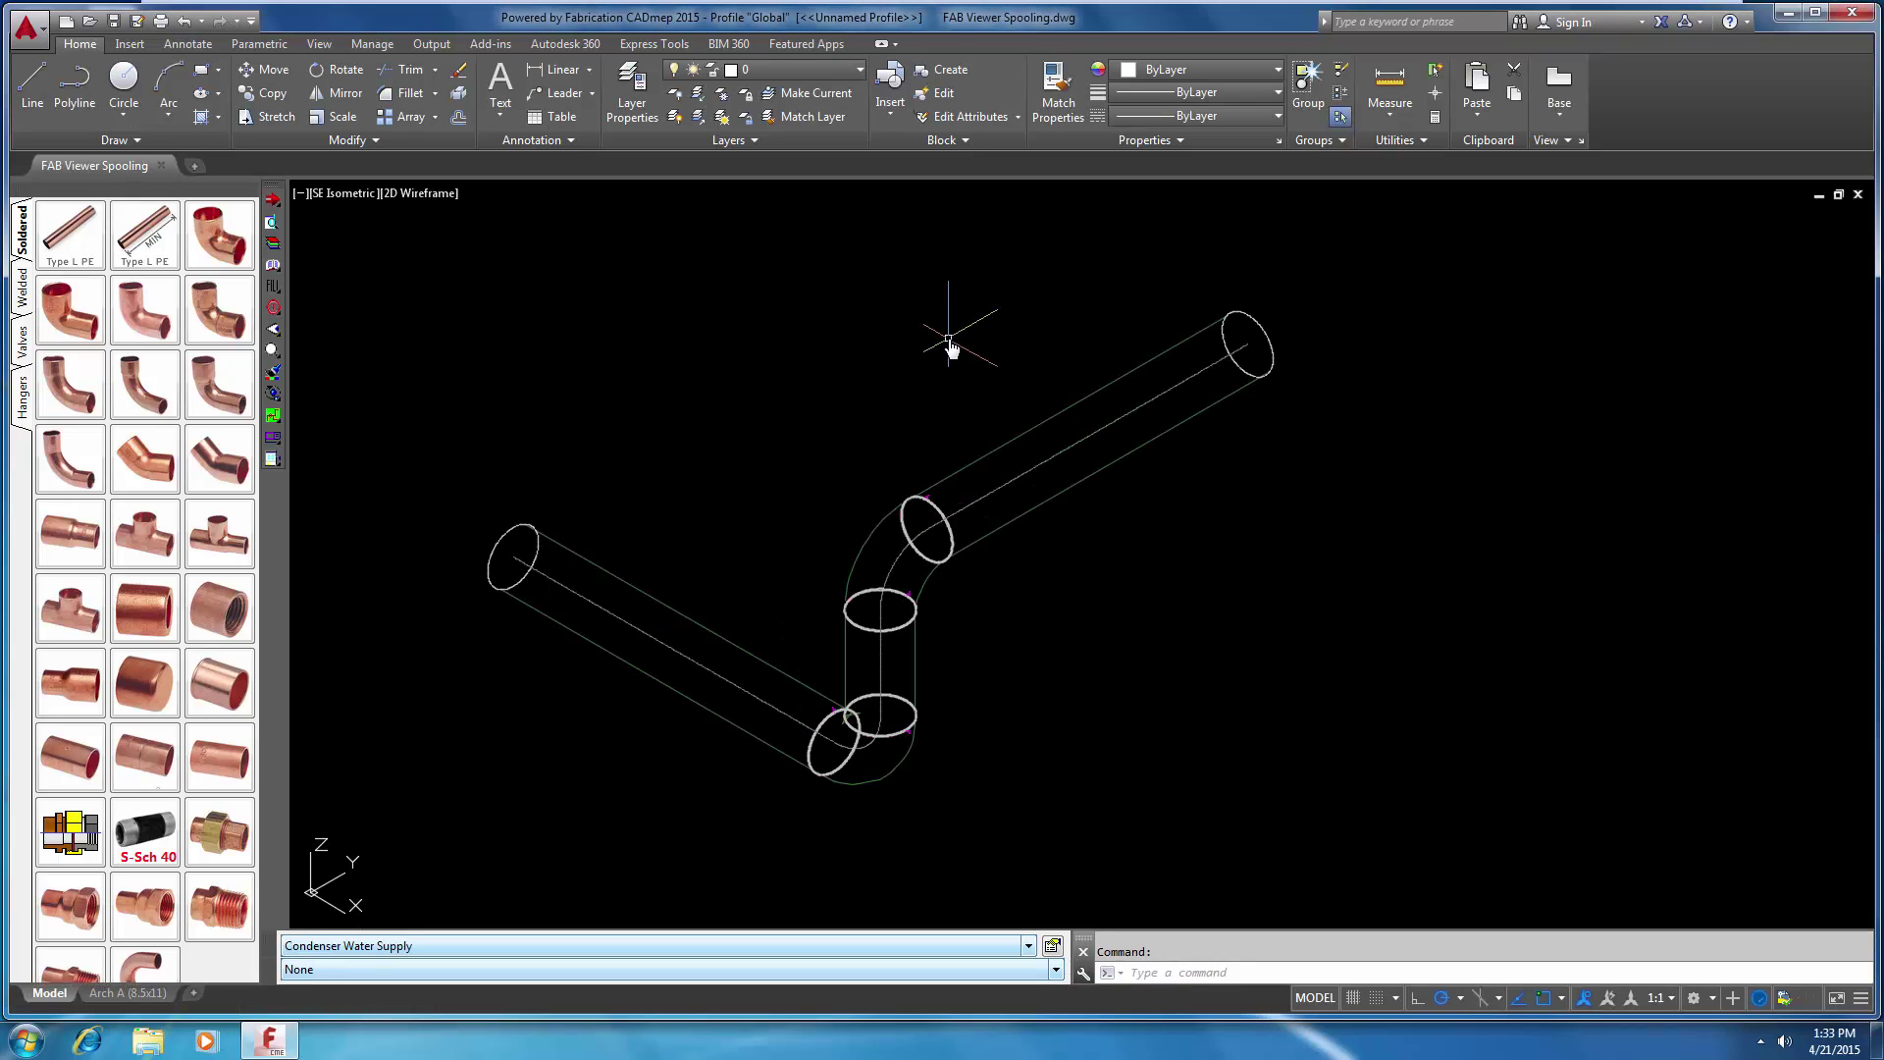
# Window-select the entire pipe run and load it into FAB Viewer from the Fabrication toolbar
pyautogui.click(1080, 790)
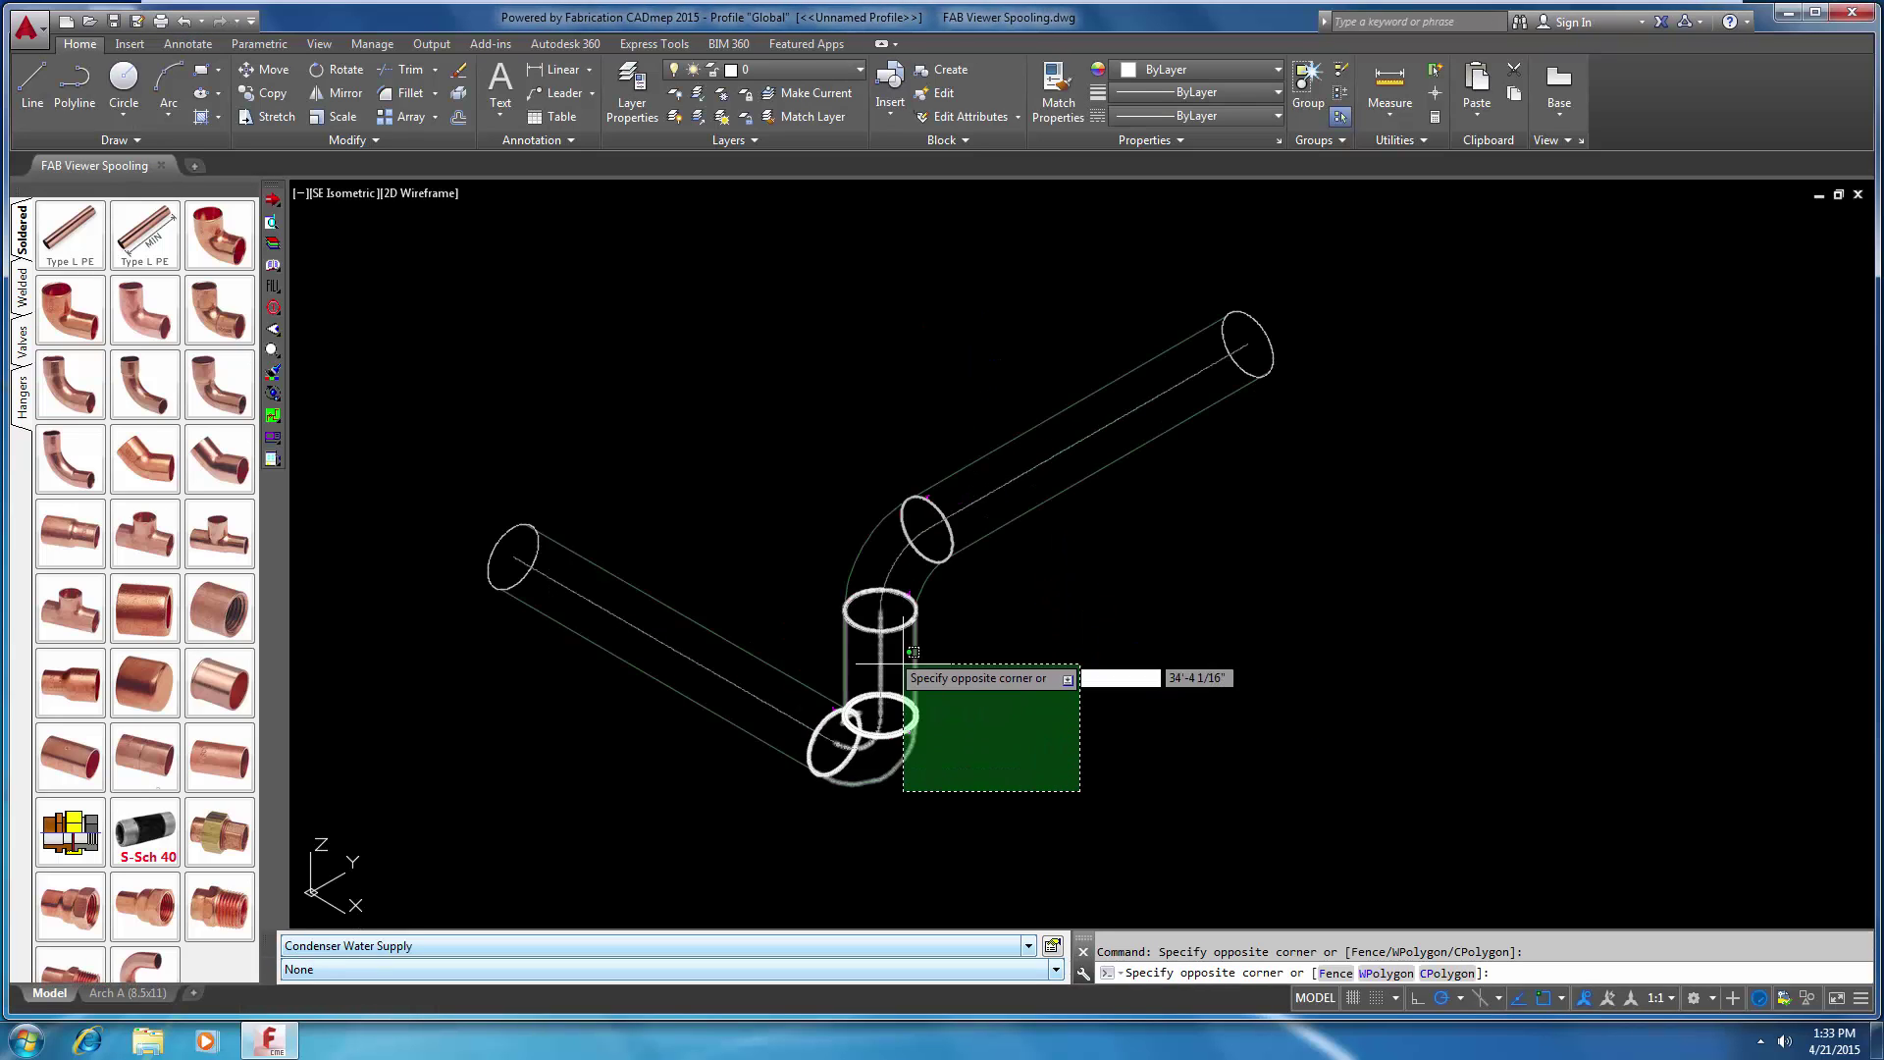
pyautogui.click(580, 374)
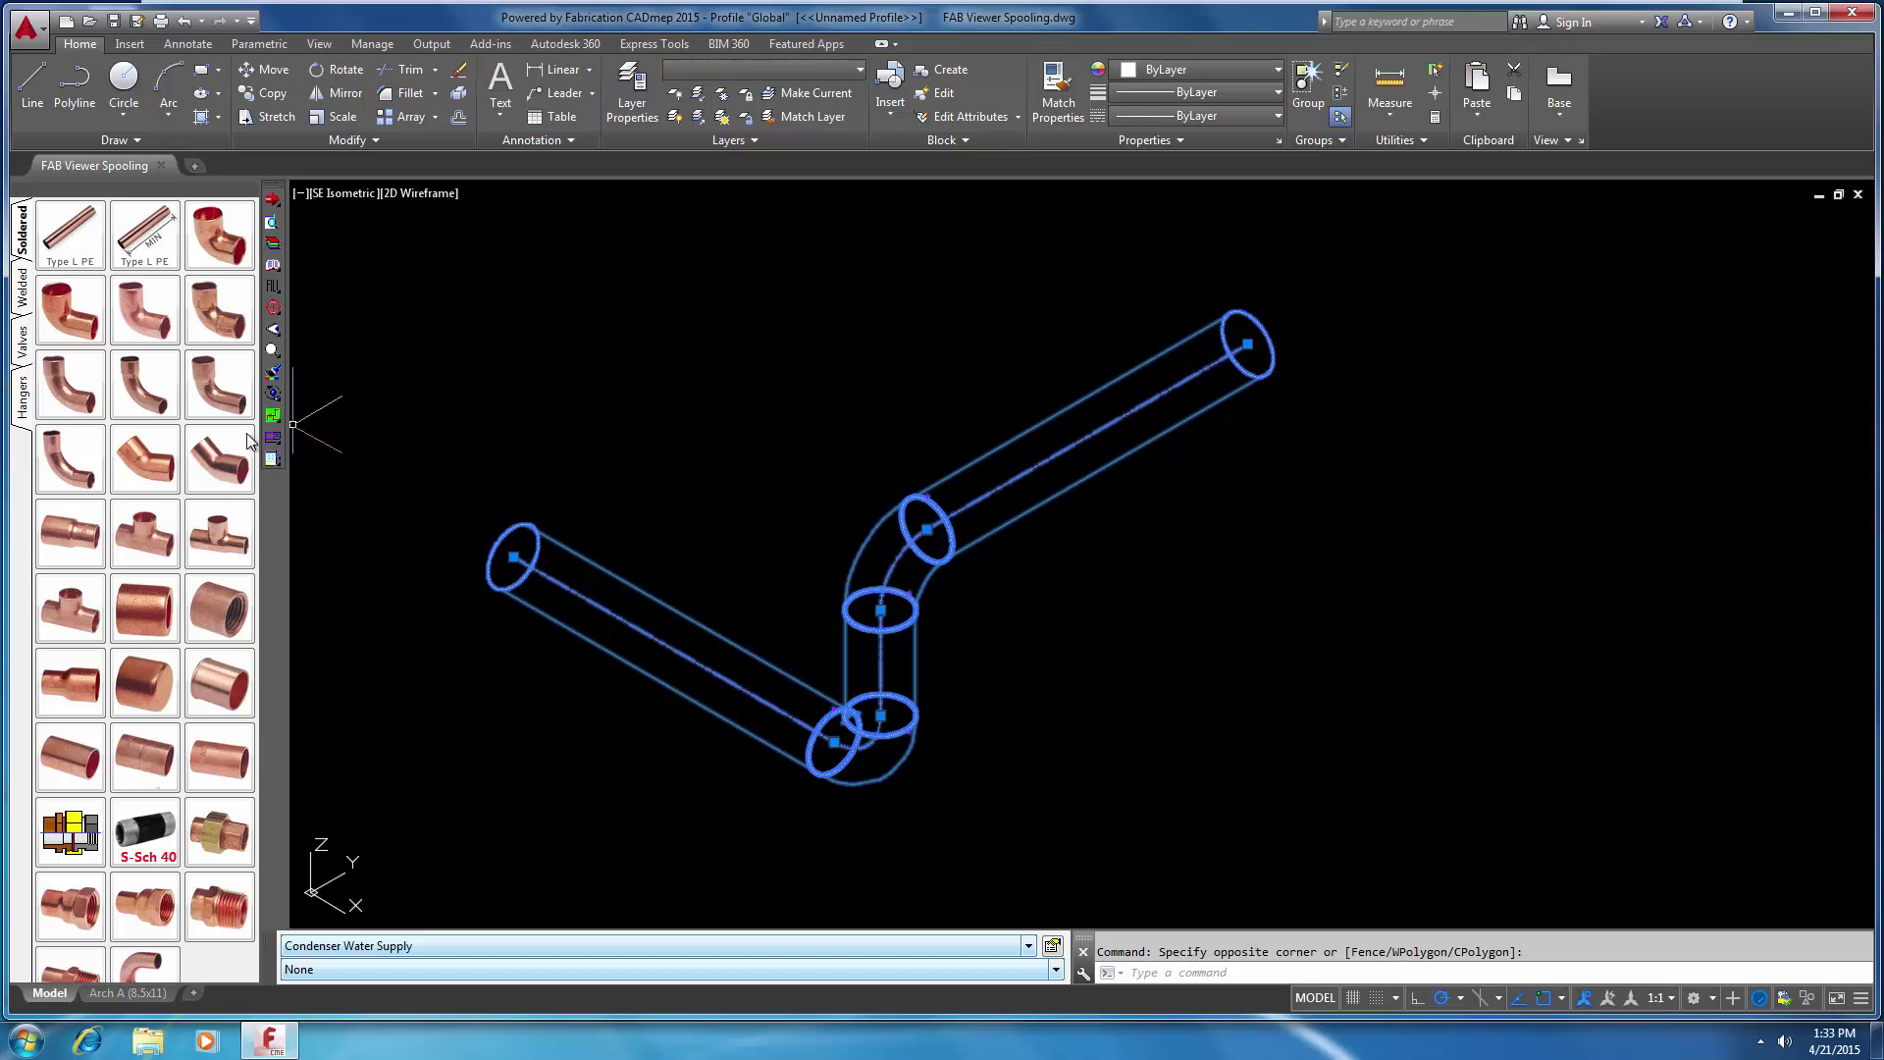
pyautogui.click(272, 395)
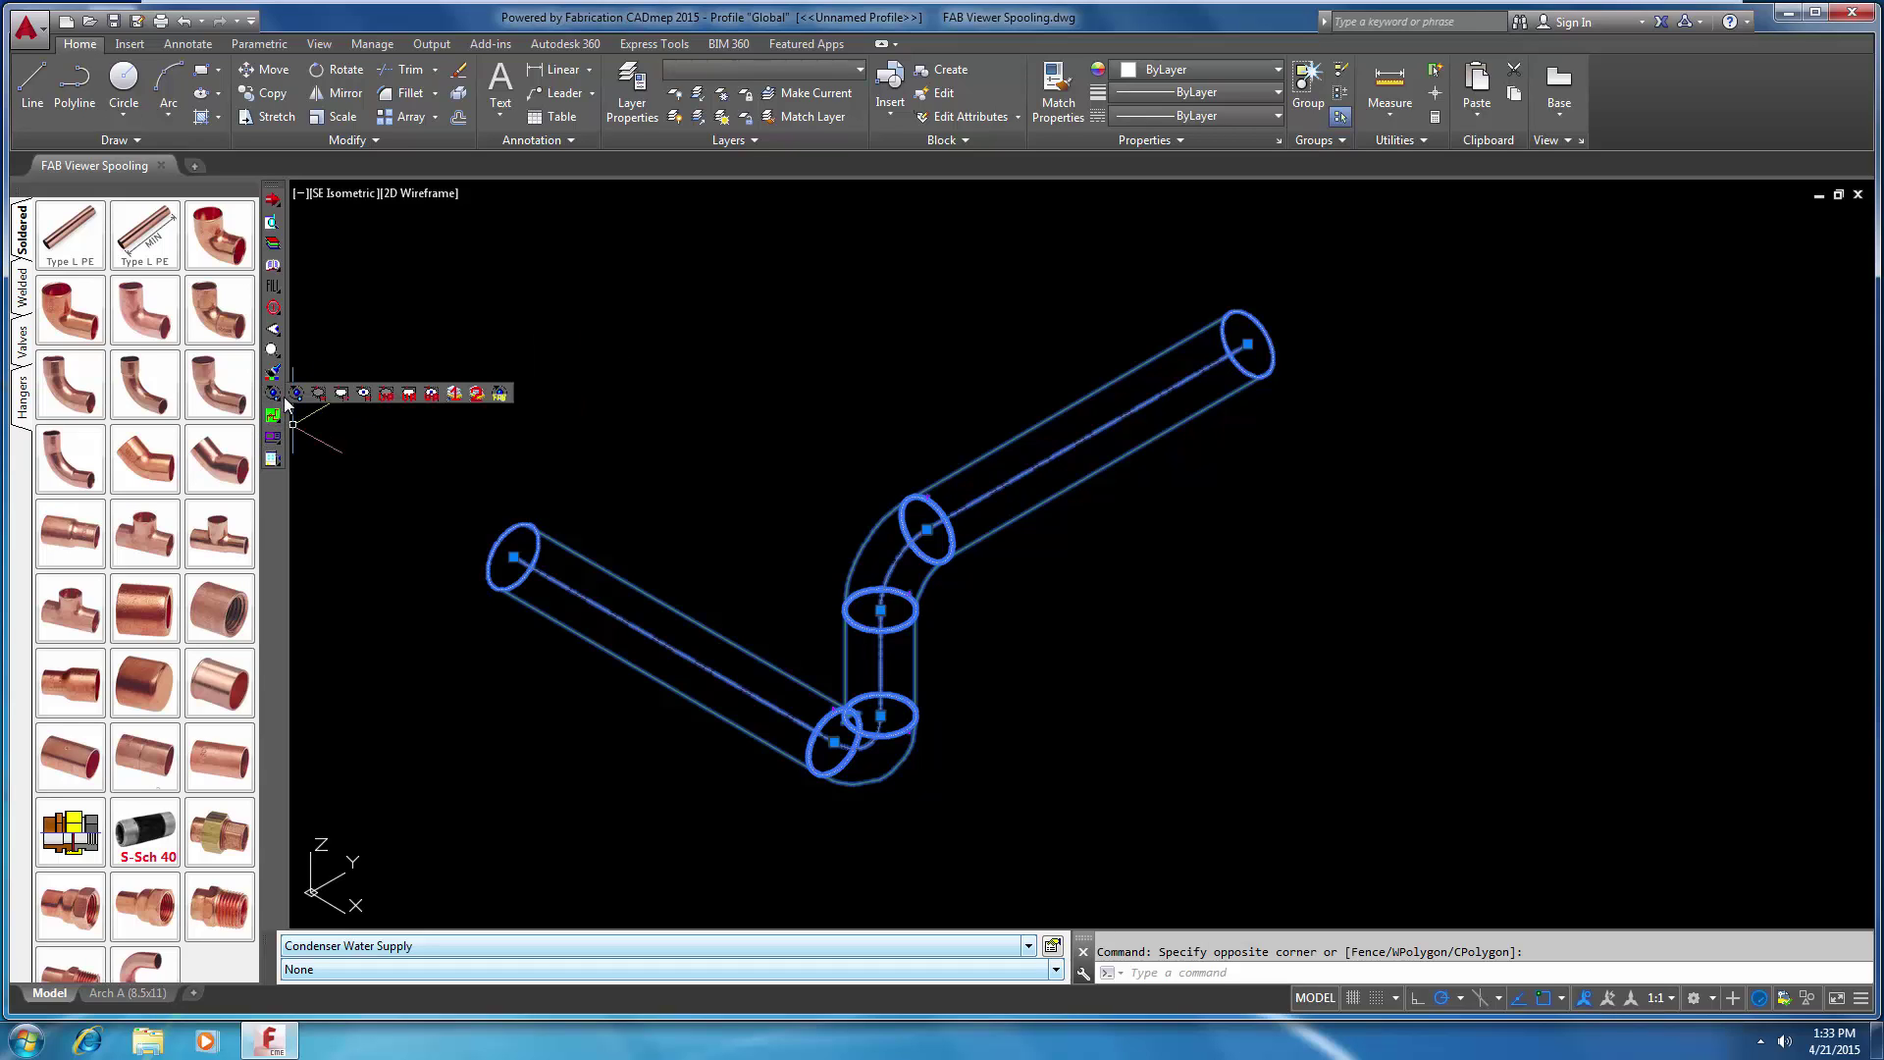
pyautogui.click(501, 393)
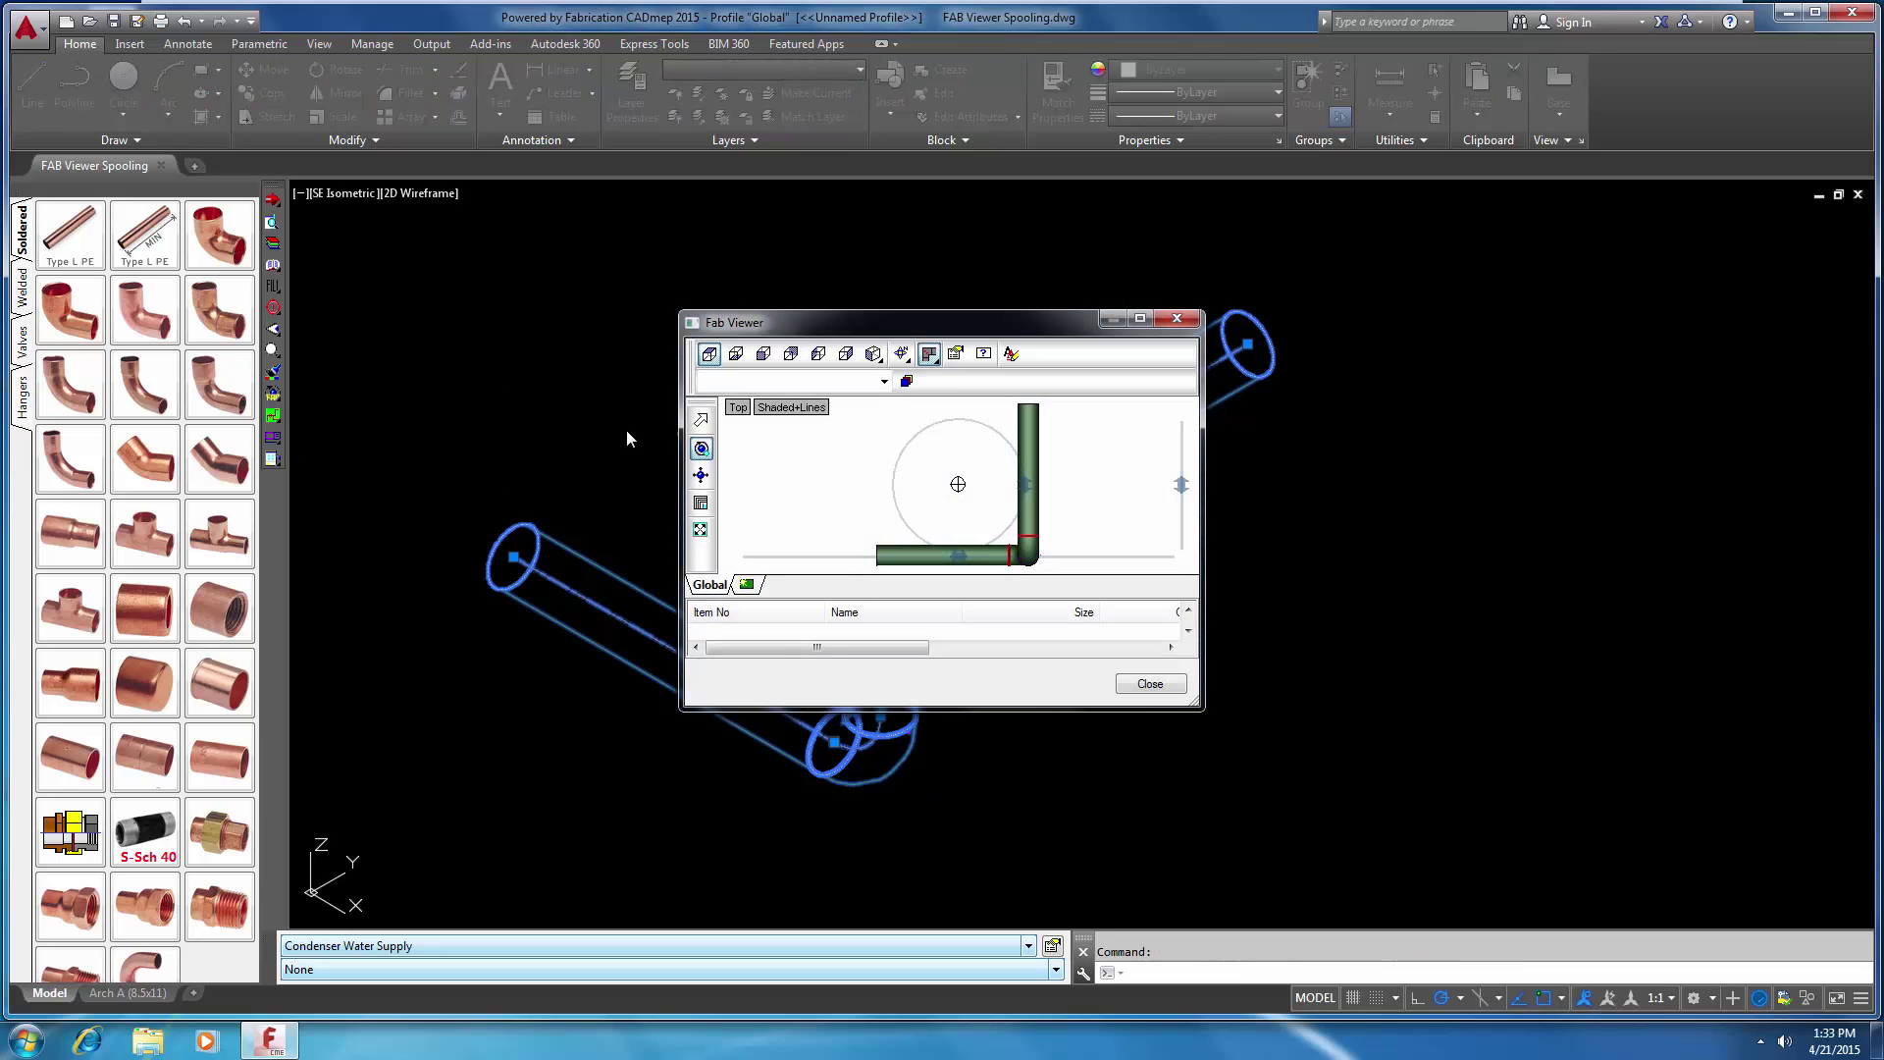
# Move and enlarge the Fab Viewer window, then enable the Render Mode tools
pyautogui.moveTo(1013, 323); pyautogui.dragTo(684, 117)
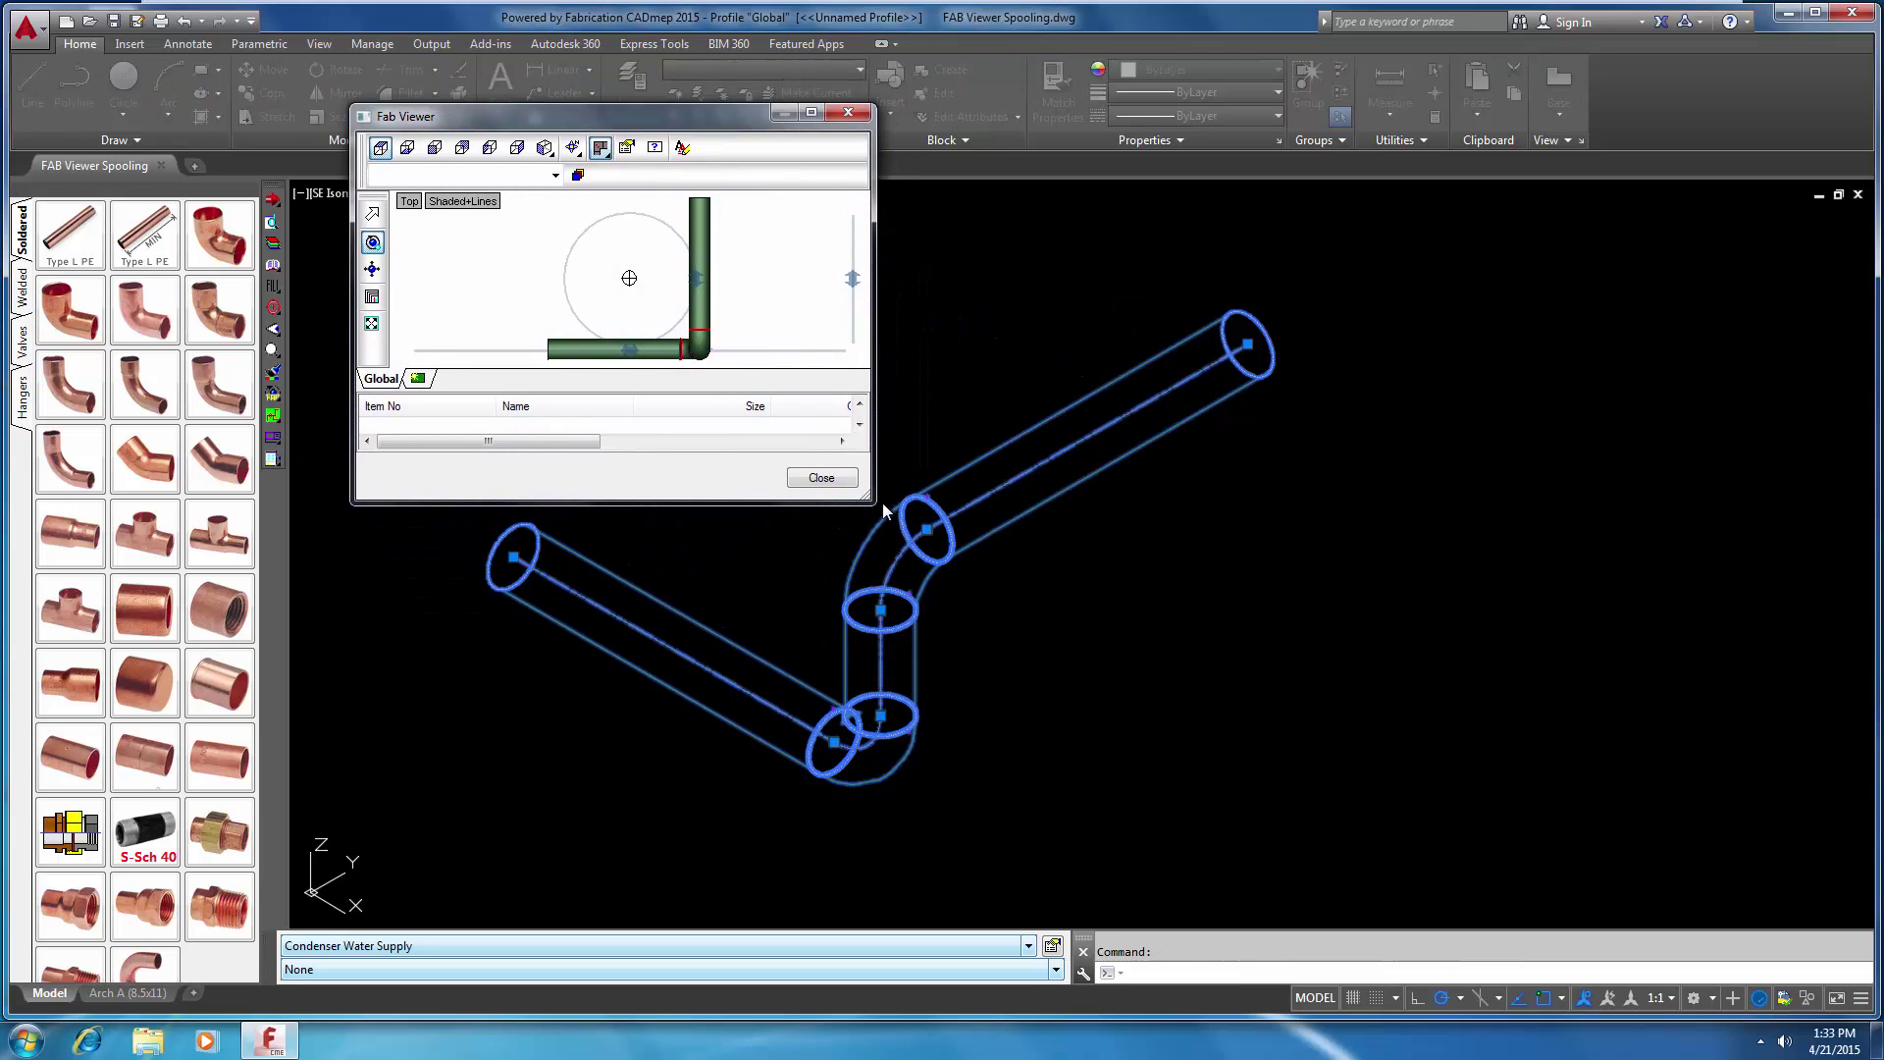
pyautogui.moveTo(867, 490); pyautogui.dragTo(1644, 896)
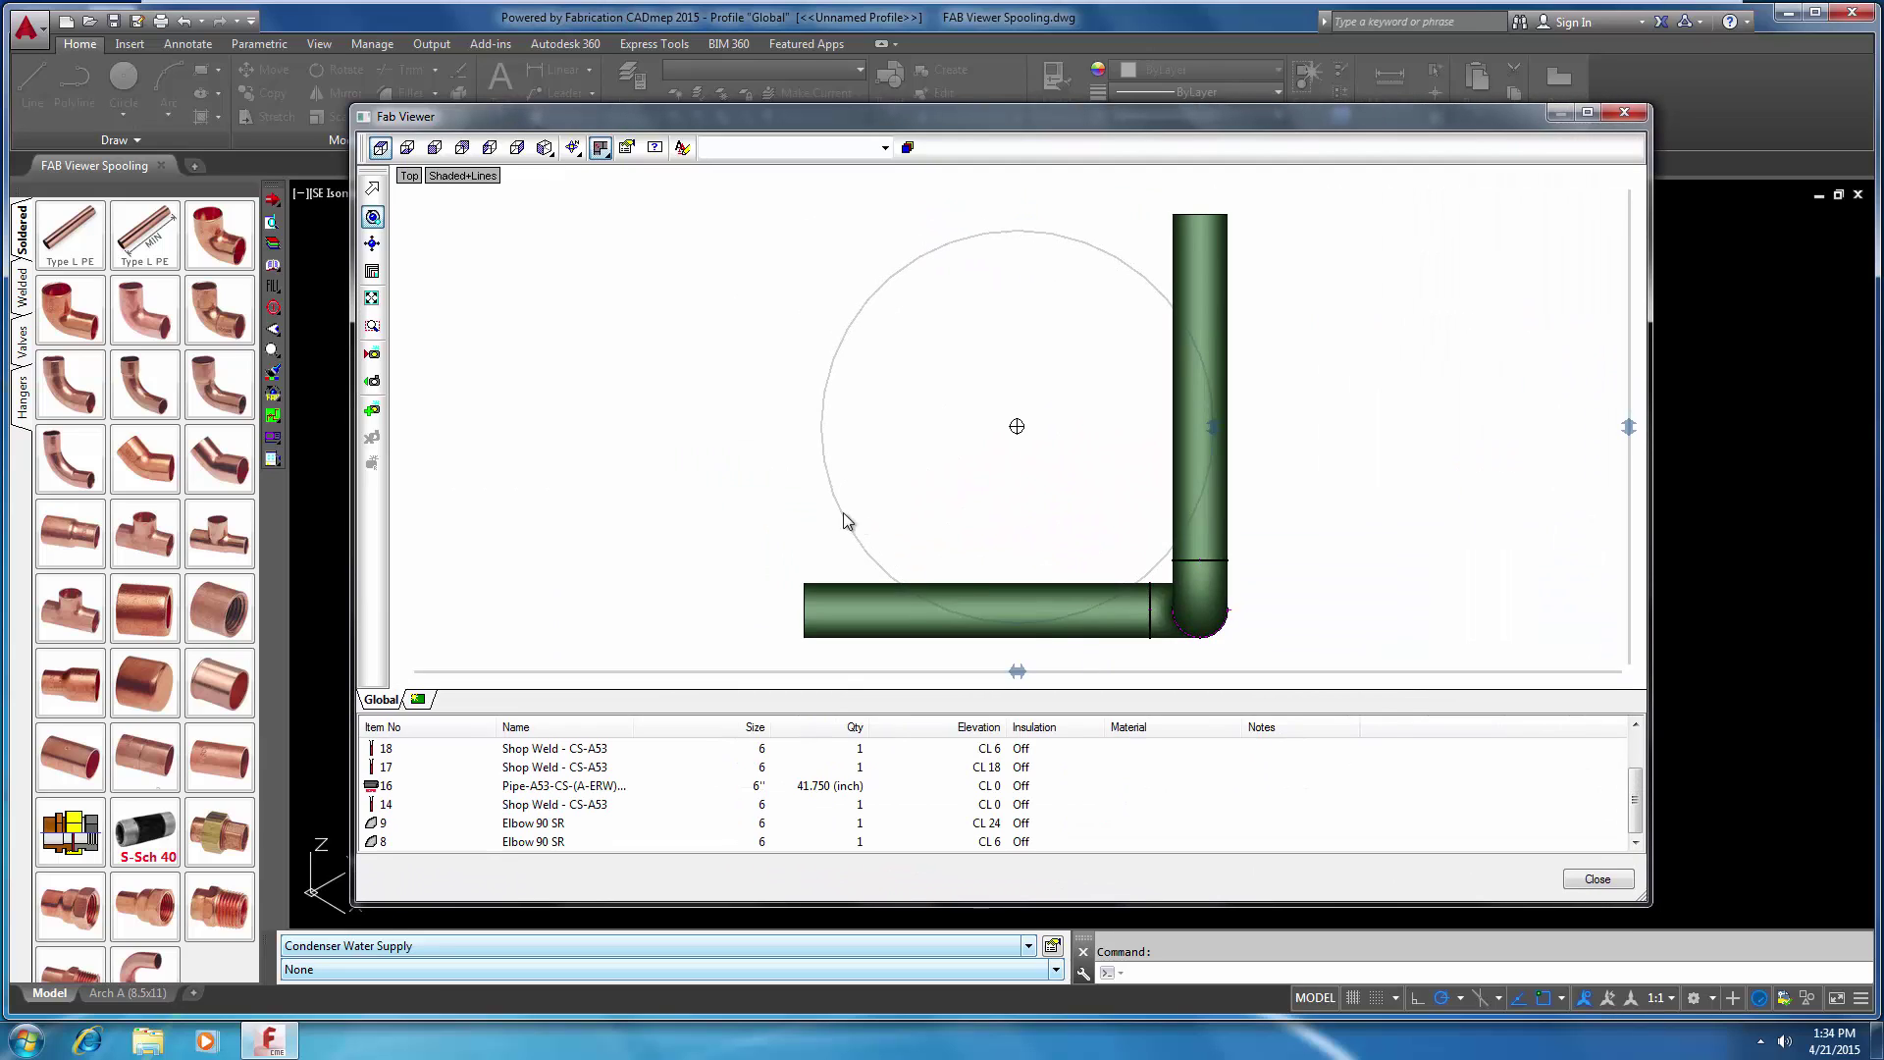
pyautogui.rightClick(763, 497)
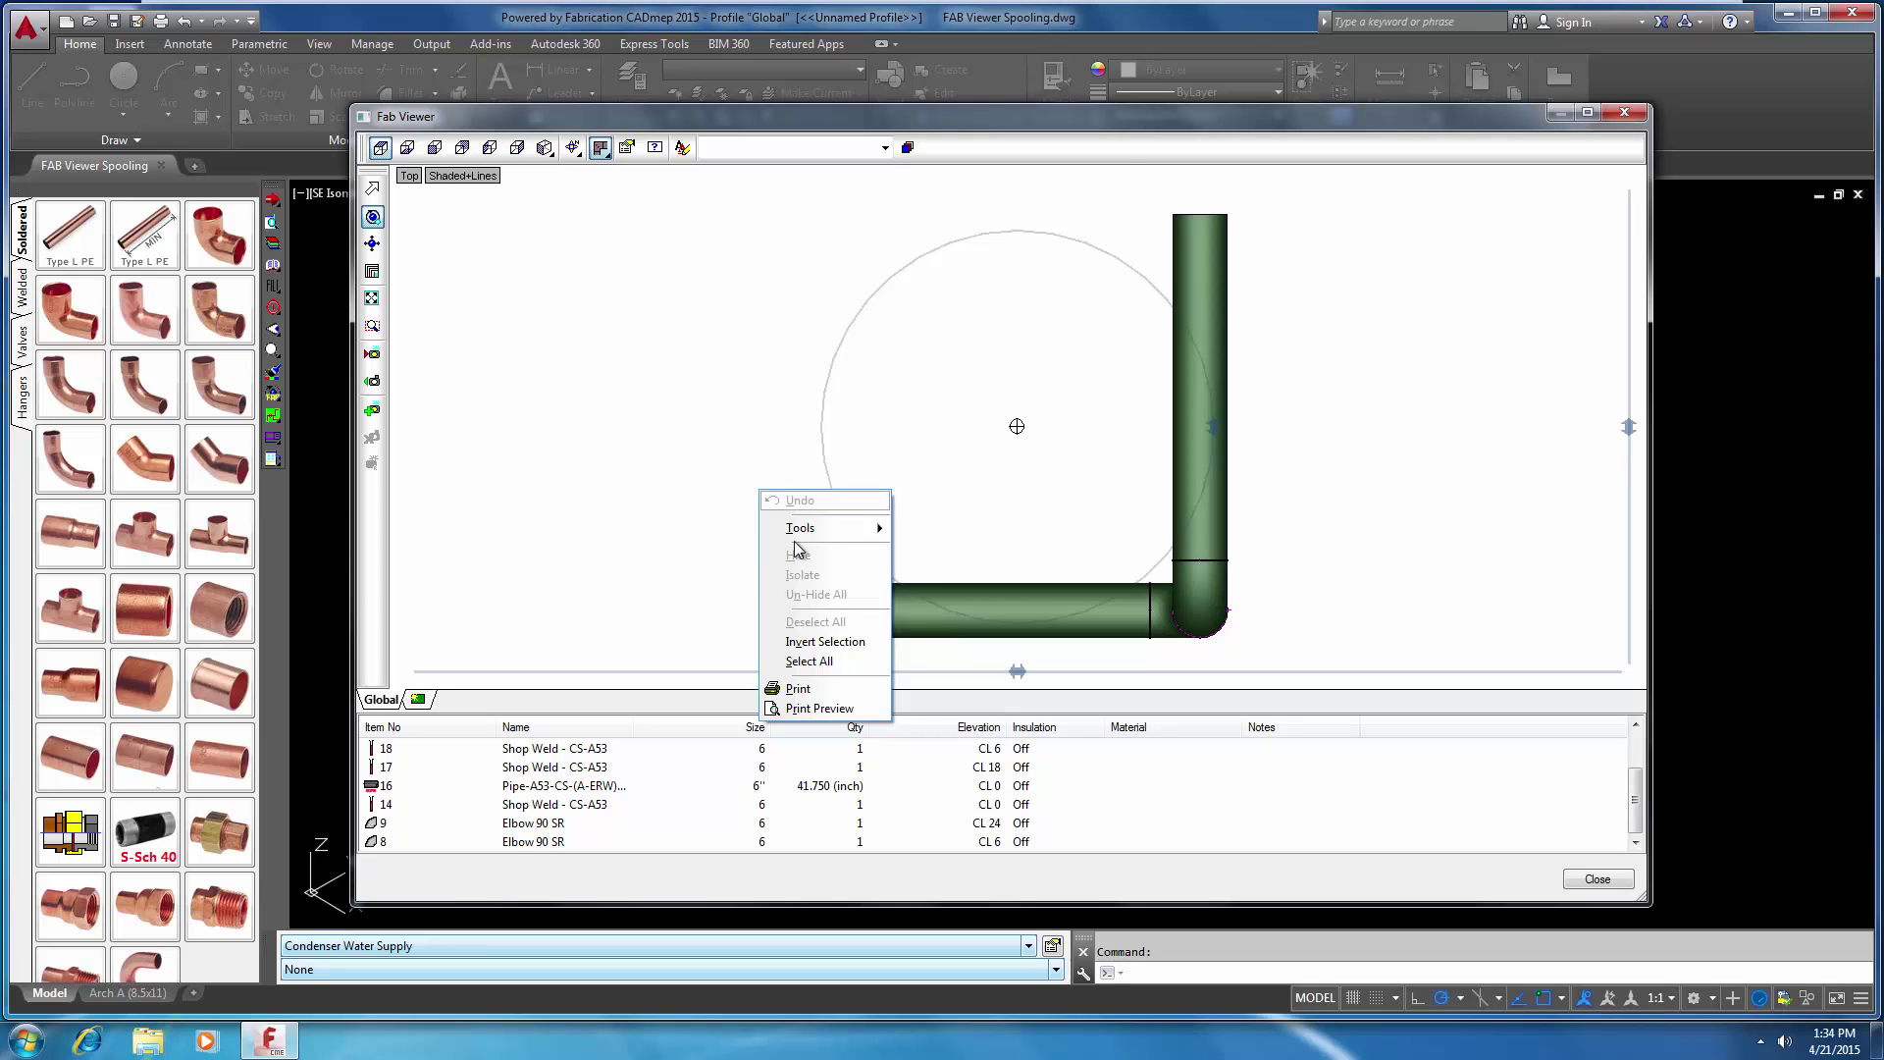
pyautogui.moveTo(824, 535)
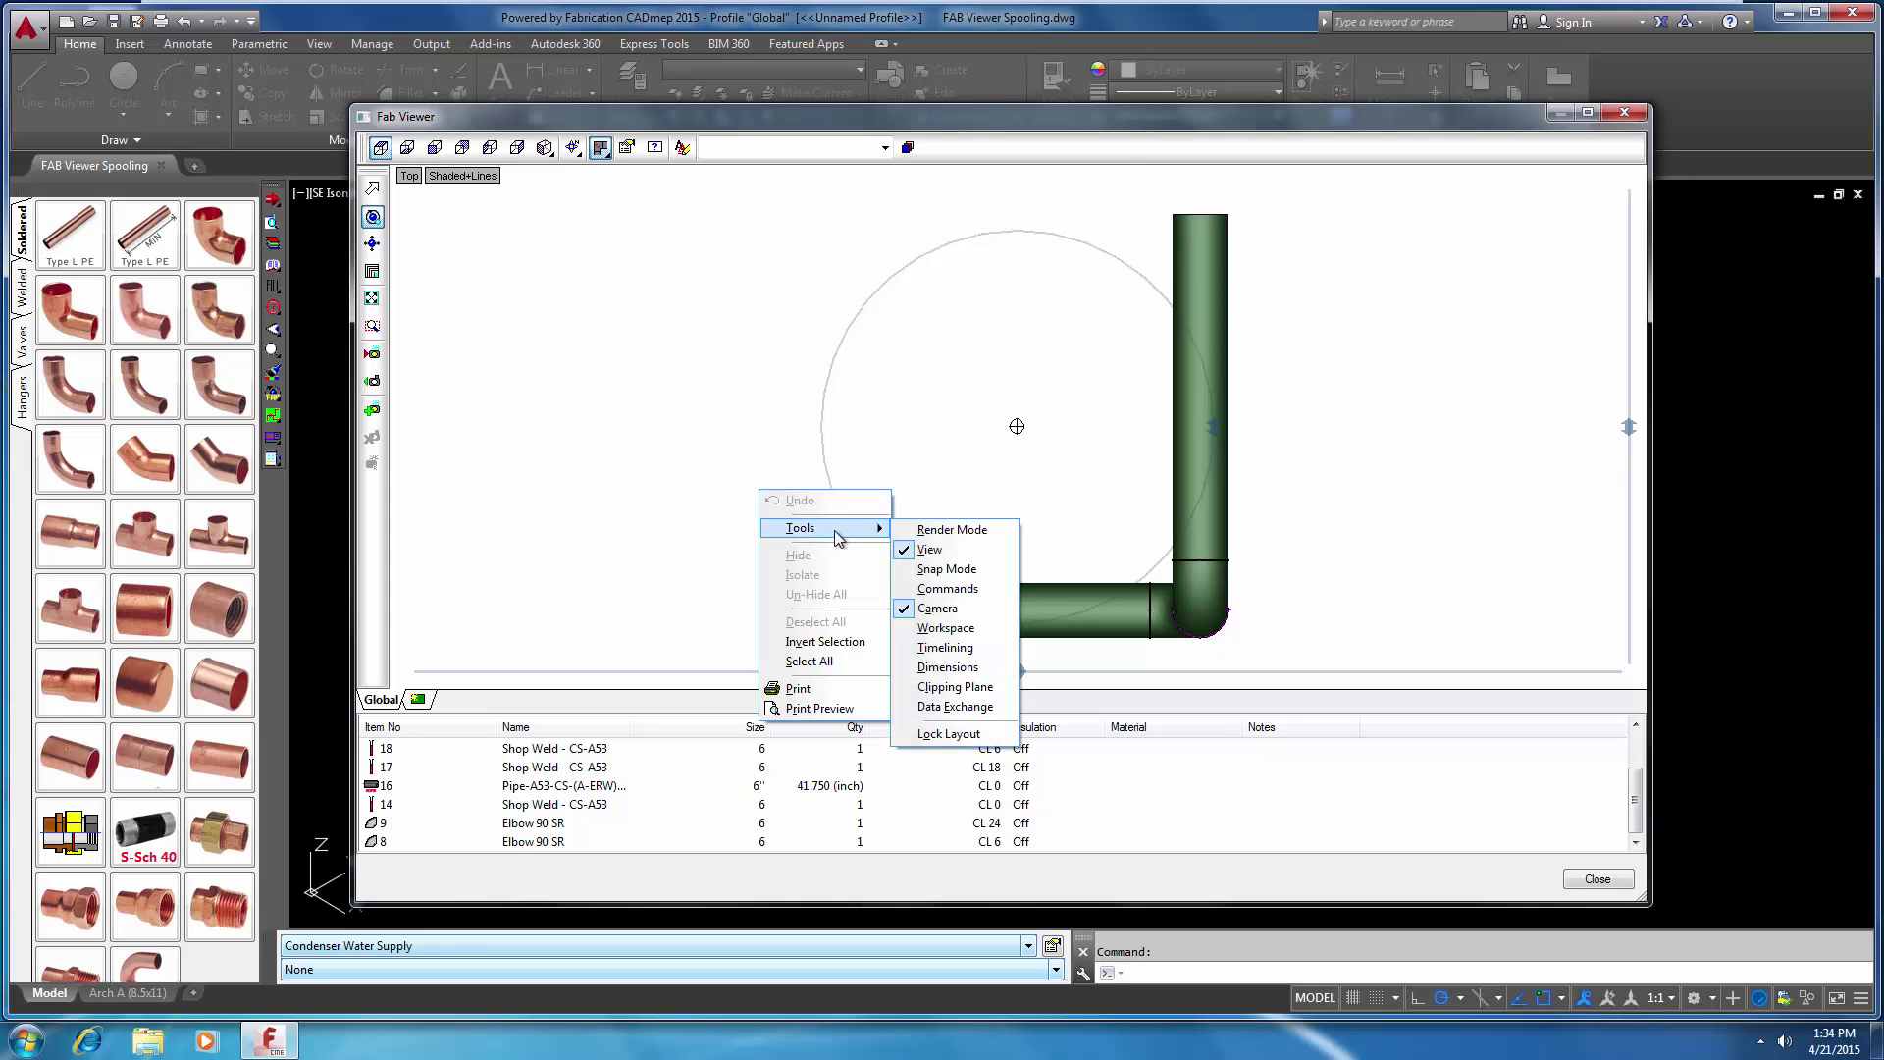
pyautogui.click(904, 530)
# Enable the Snap Mode, Commands and Dimensions tool sets in Fab Viewer
pyautogui.rightClick(755, 493)
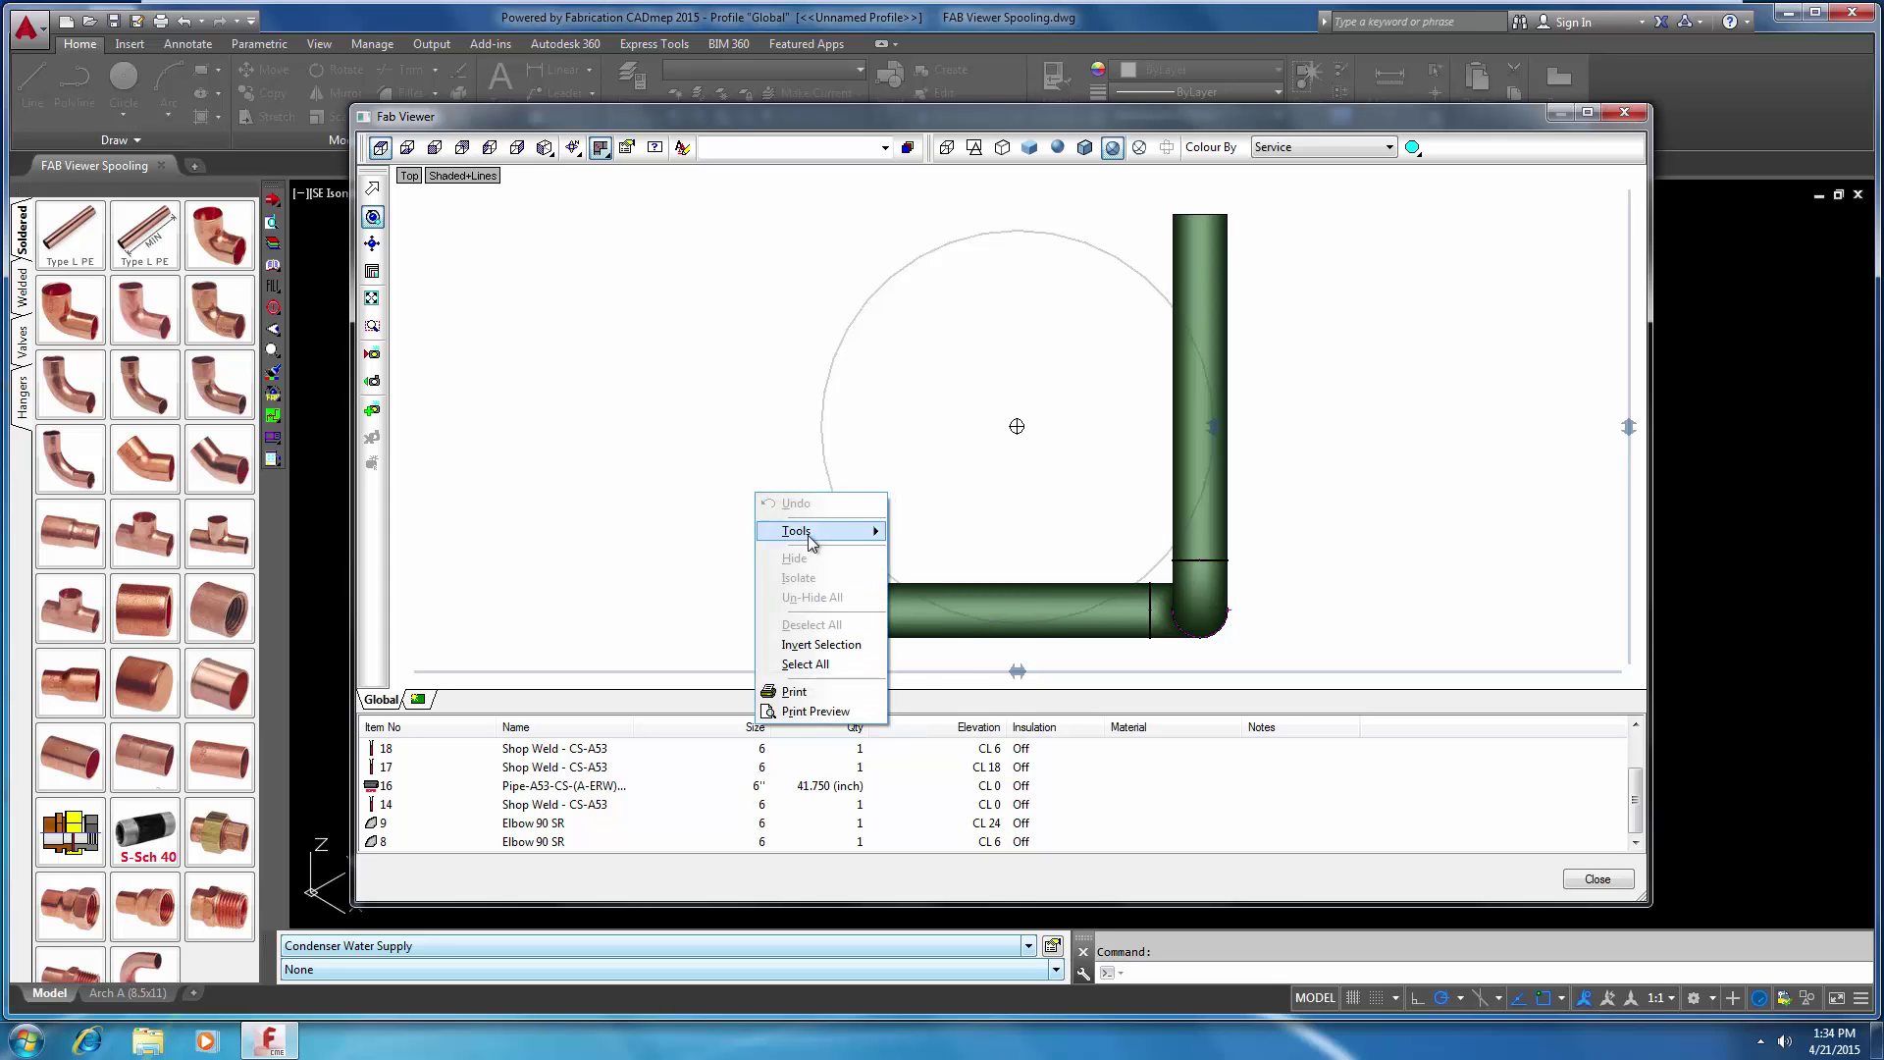
pyautogui.click(909, 573)
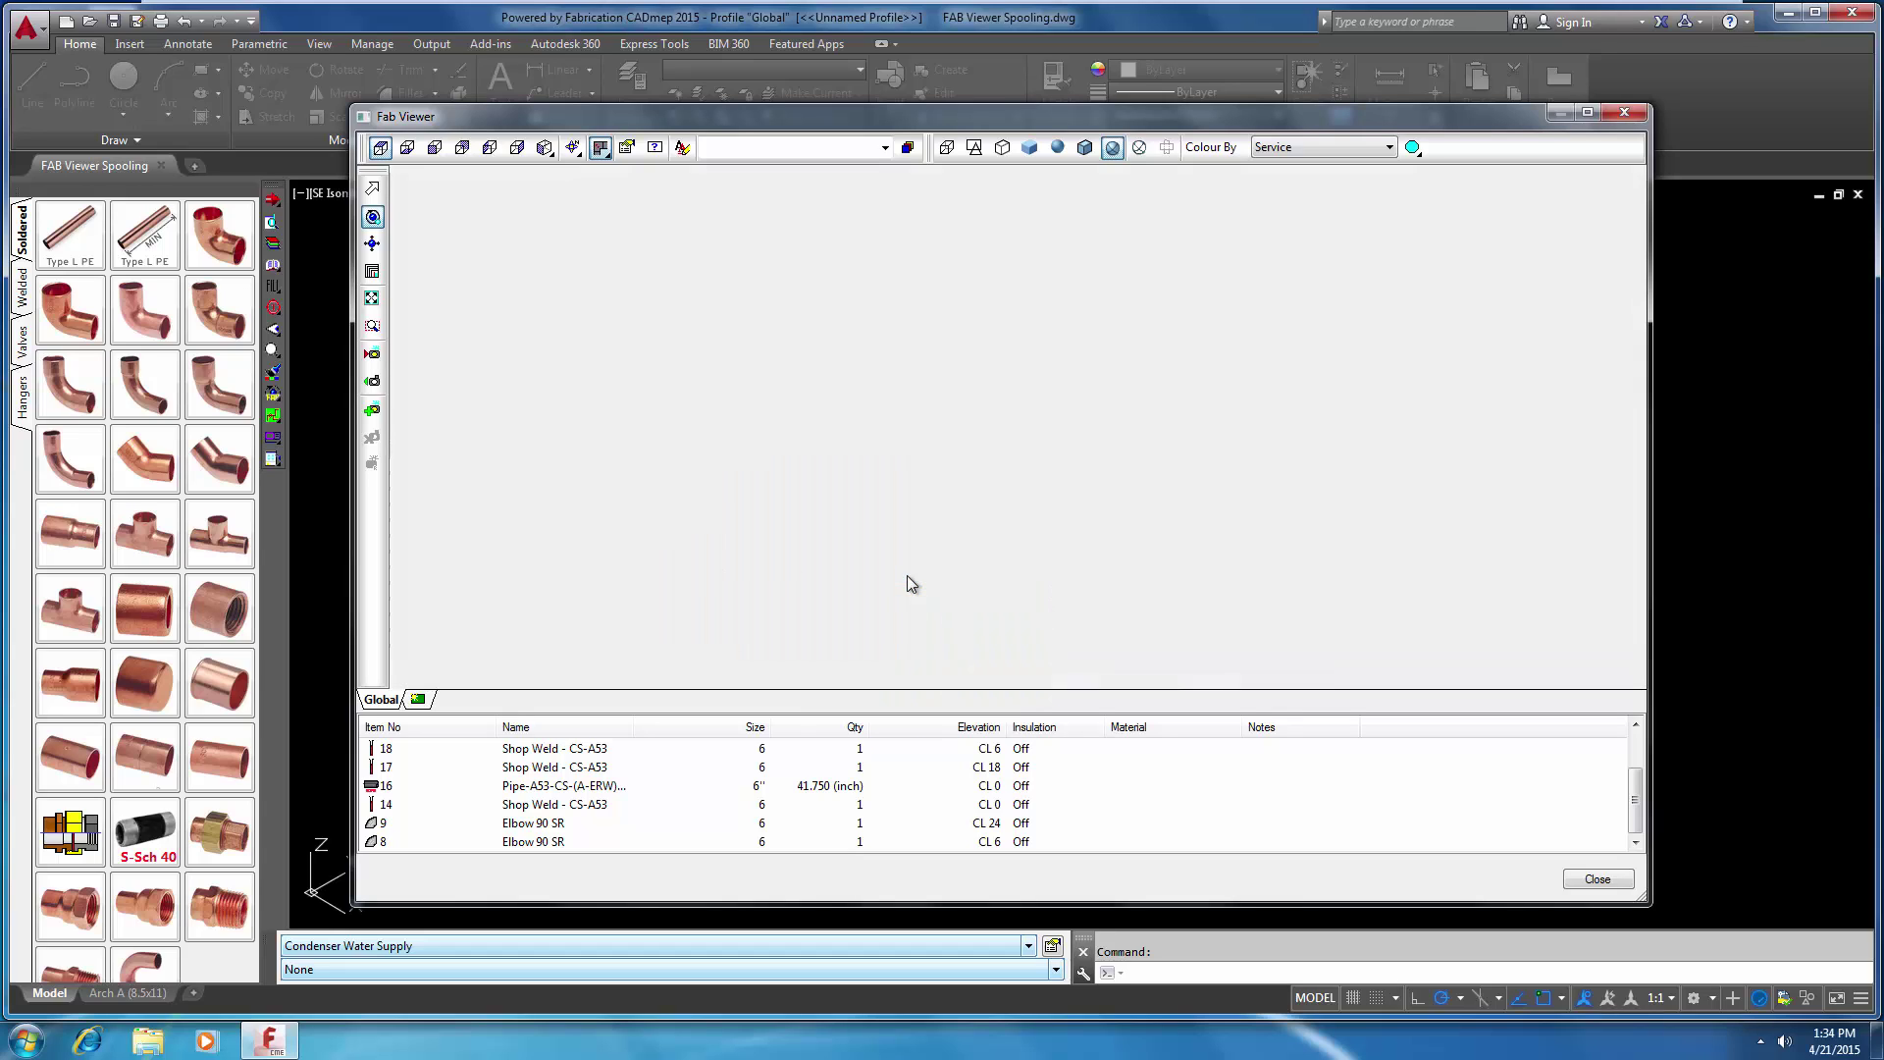
pyautogui.rightClick(760, 458)
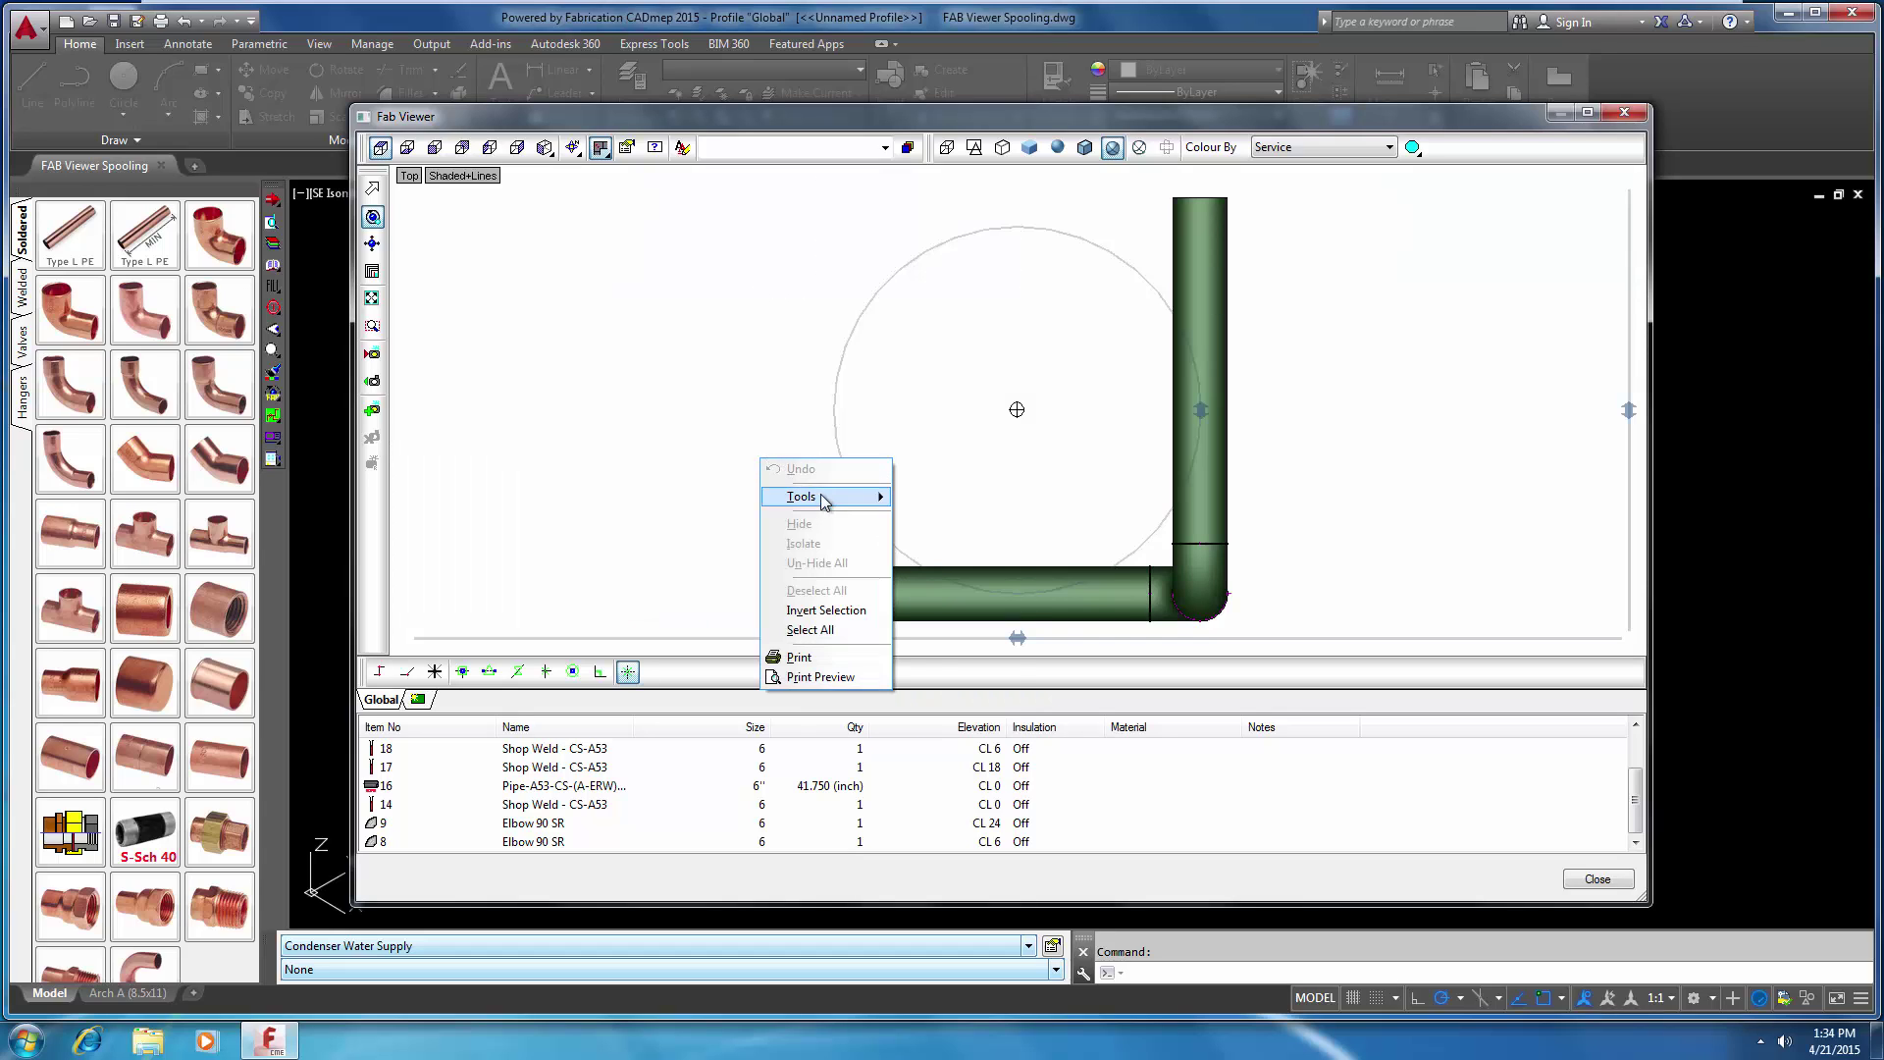
pyautogui.moveTo(822, 496)
pyautogui.click(932, 556)
pyautogui.rightClick(753, 442)
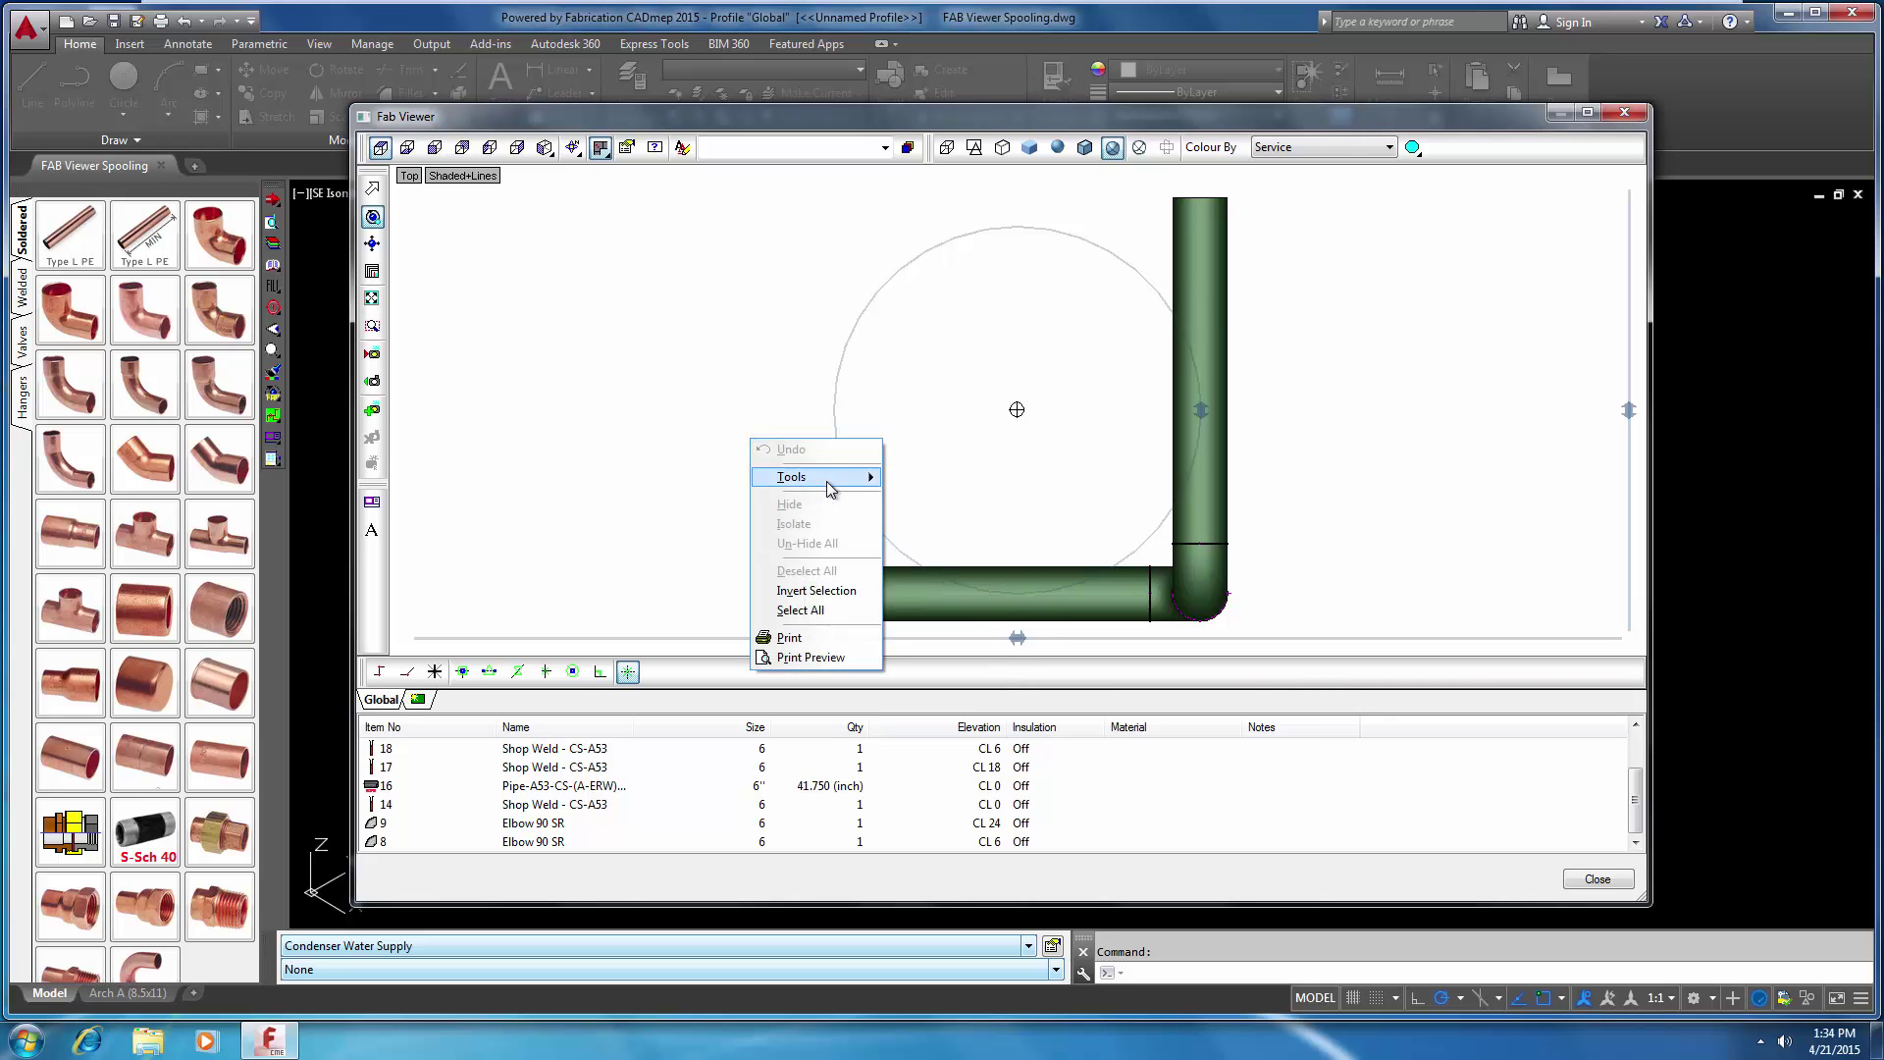
pyautogui.moveTo(826, 480)
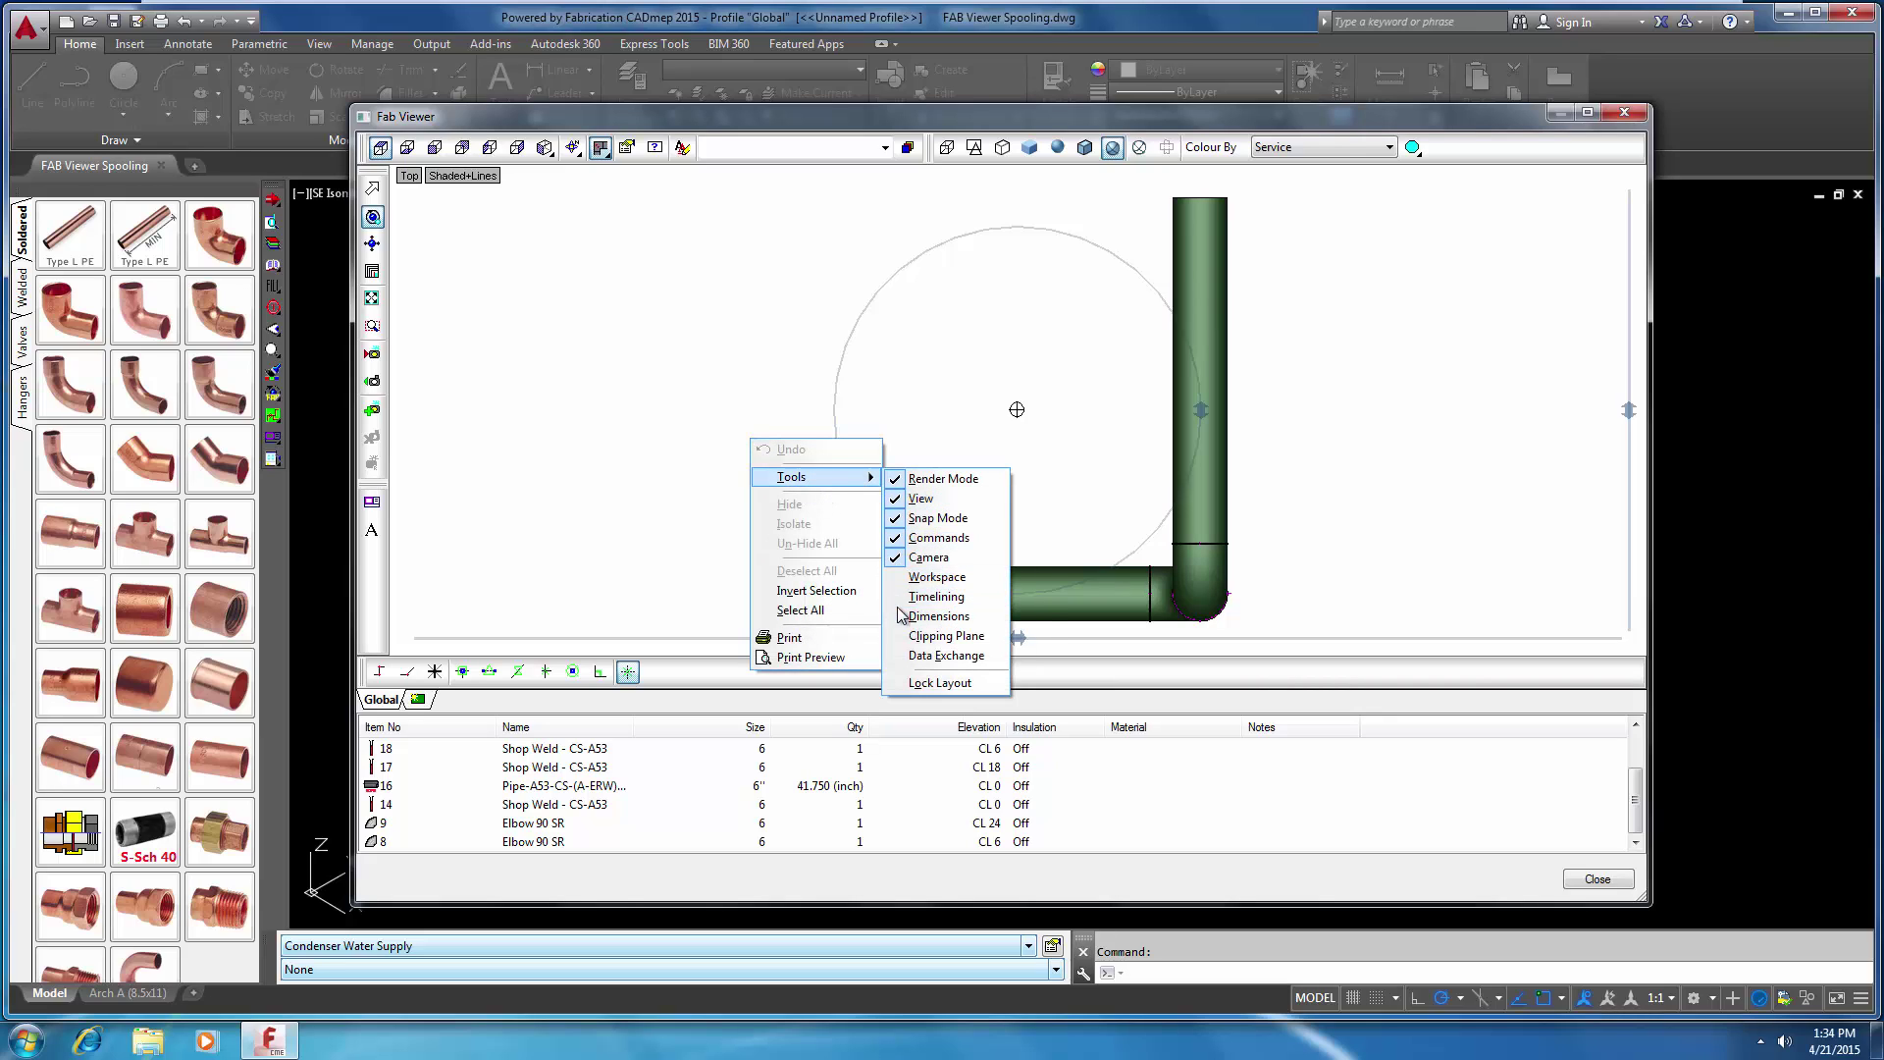
pyautogui.click(927, 615)
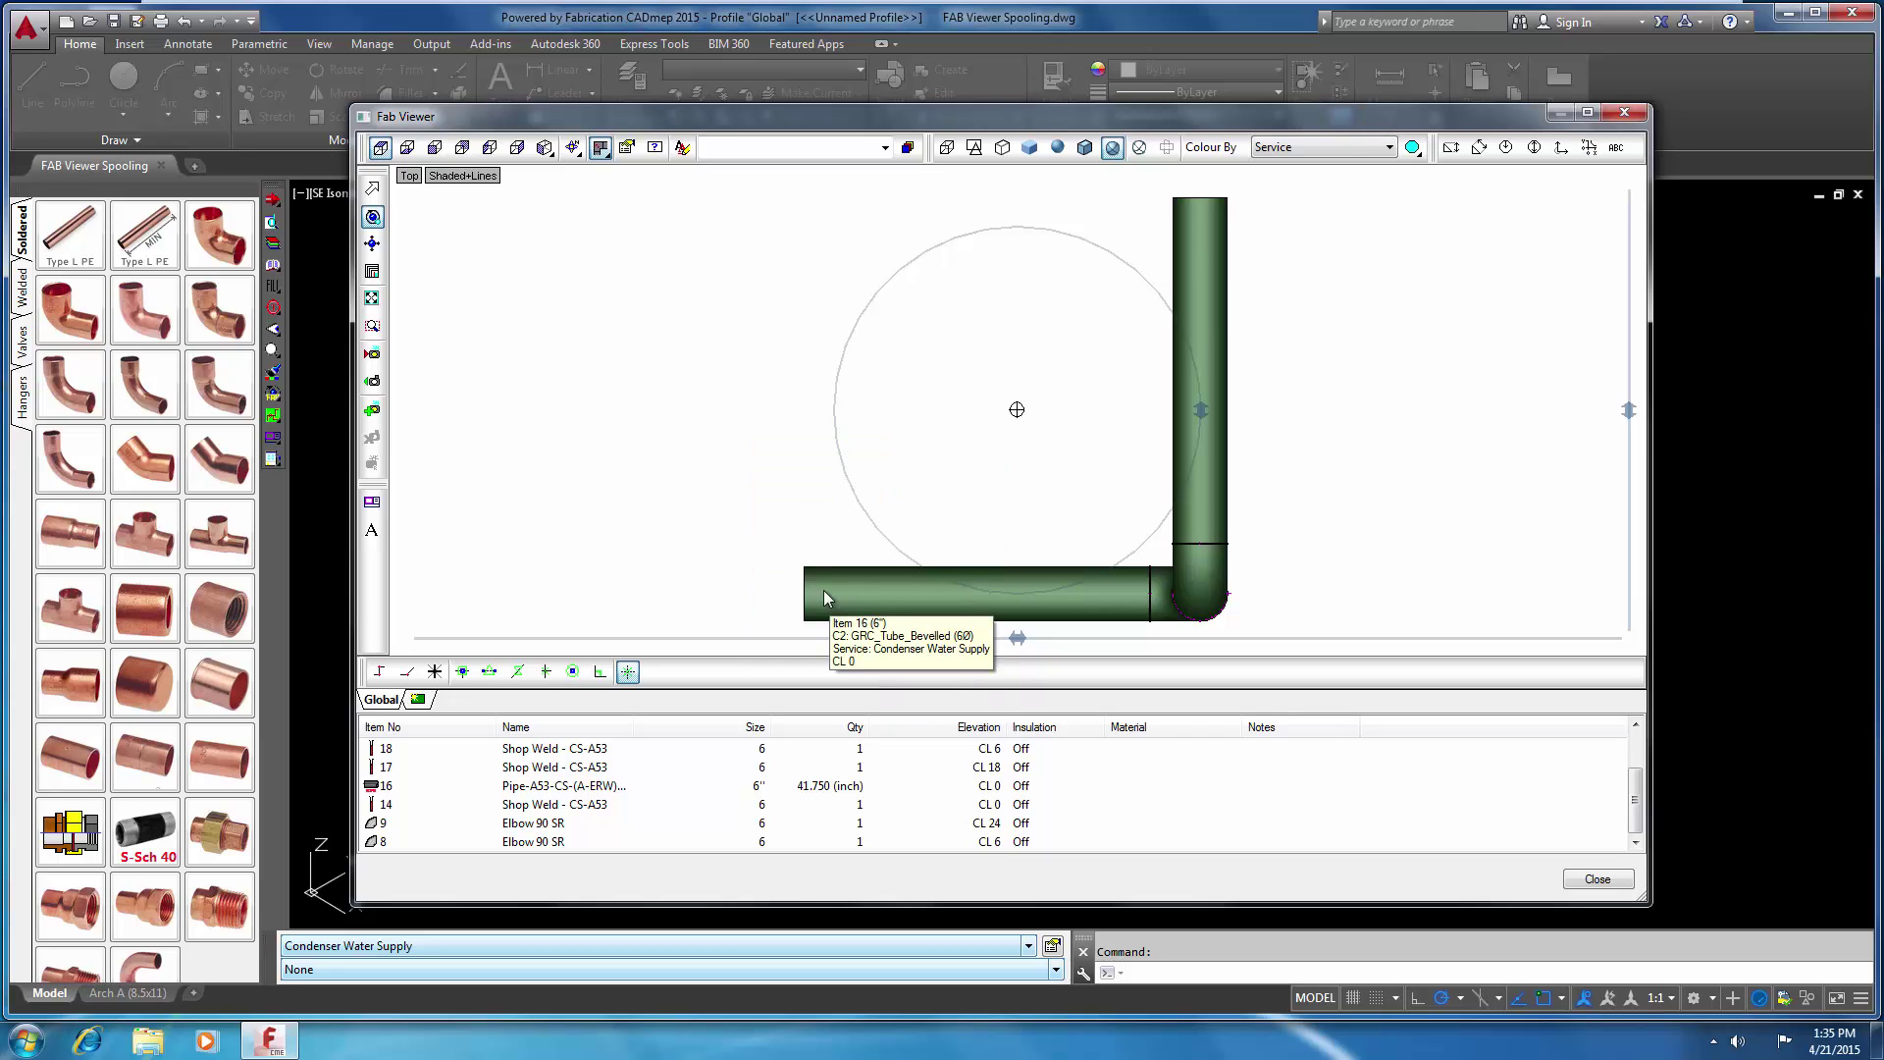
# Define Spool-001 from the lower pipe and elbow
pyautogui.click(372, 504)
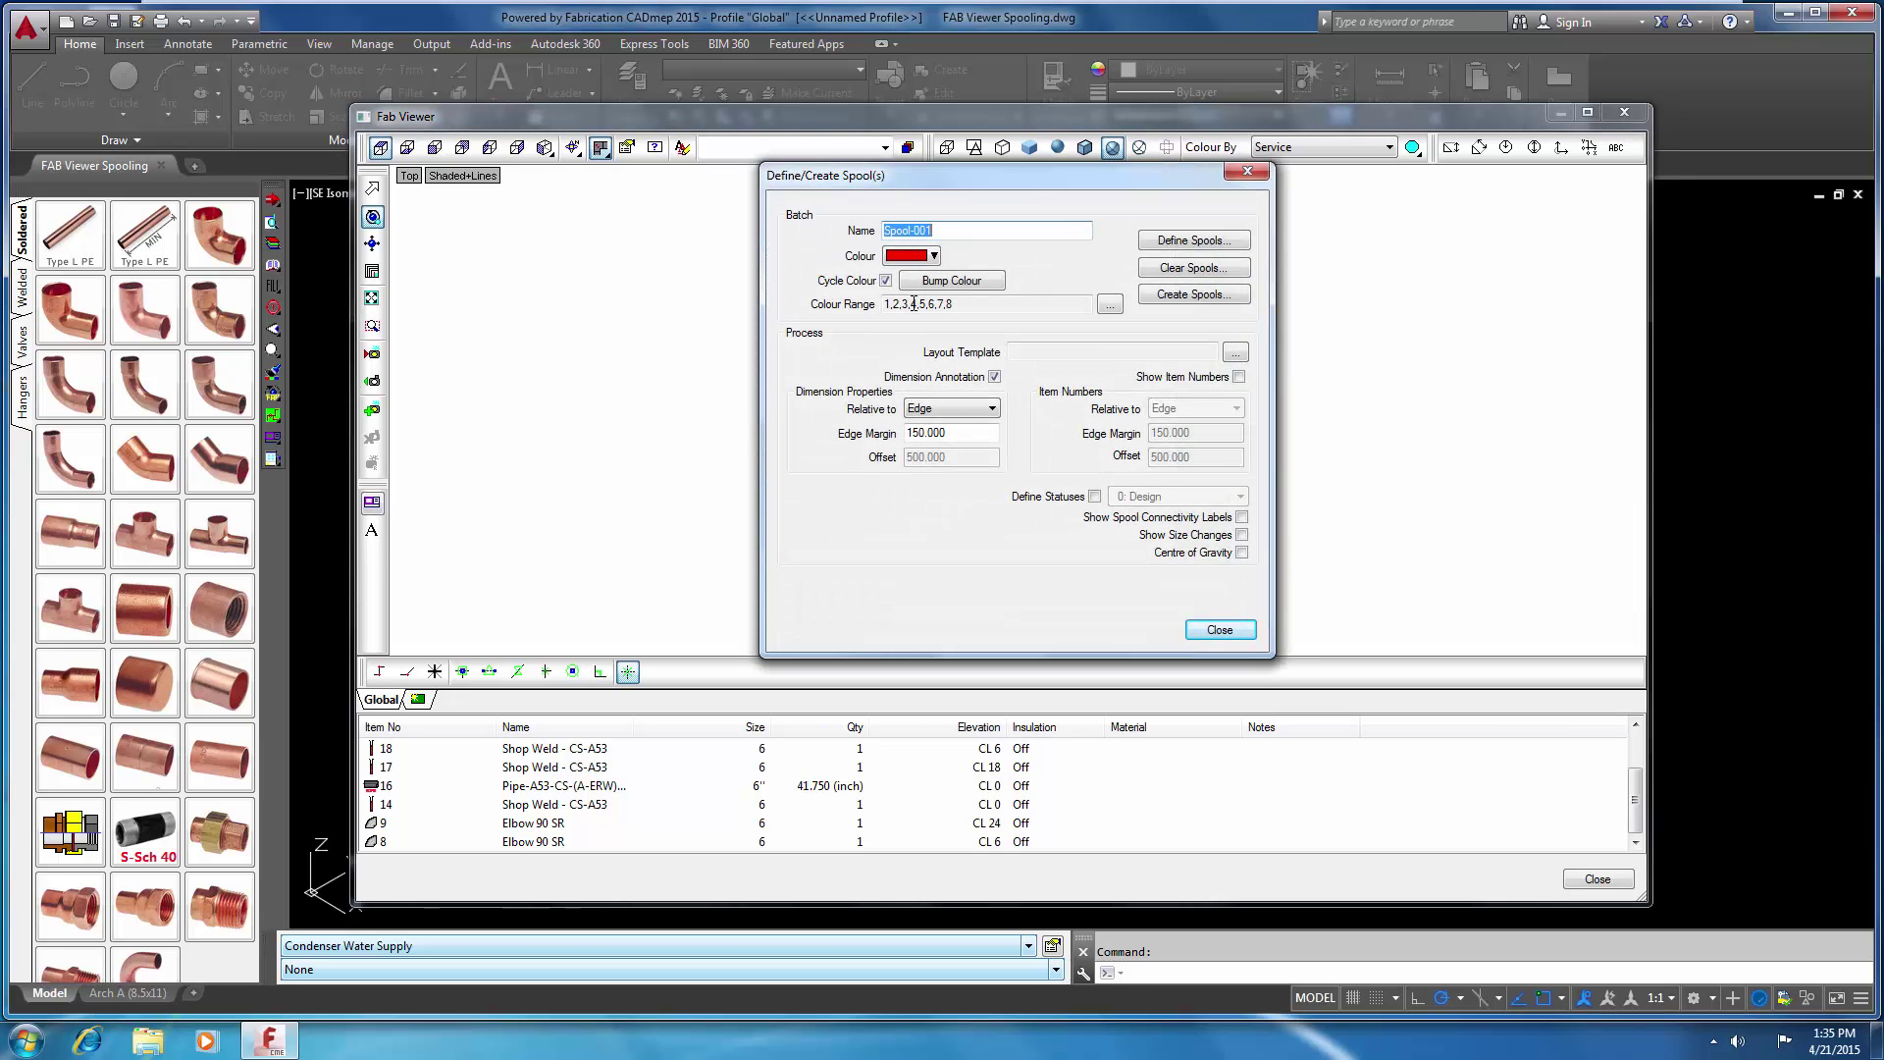
pyautogui.click(945, 231)
pyautogui.moveTo(896, 232); pyautogui.dragTo(934, 231)
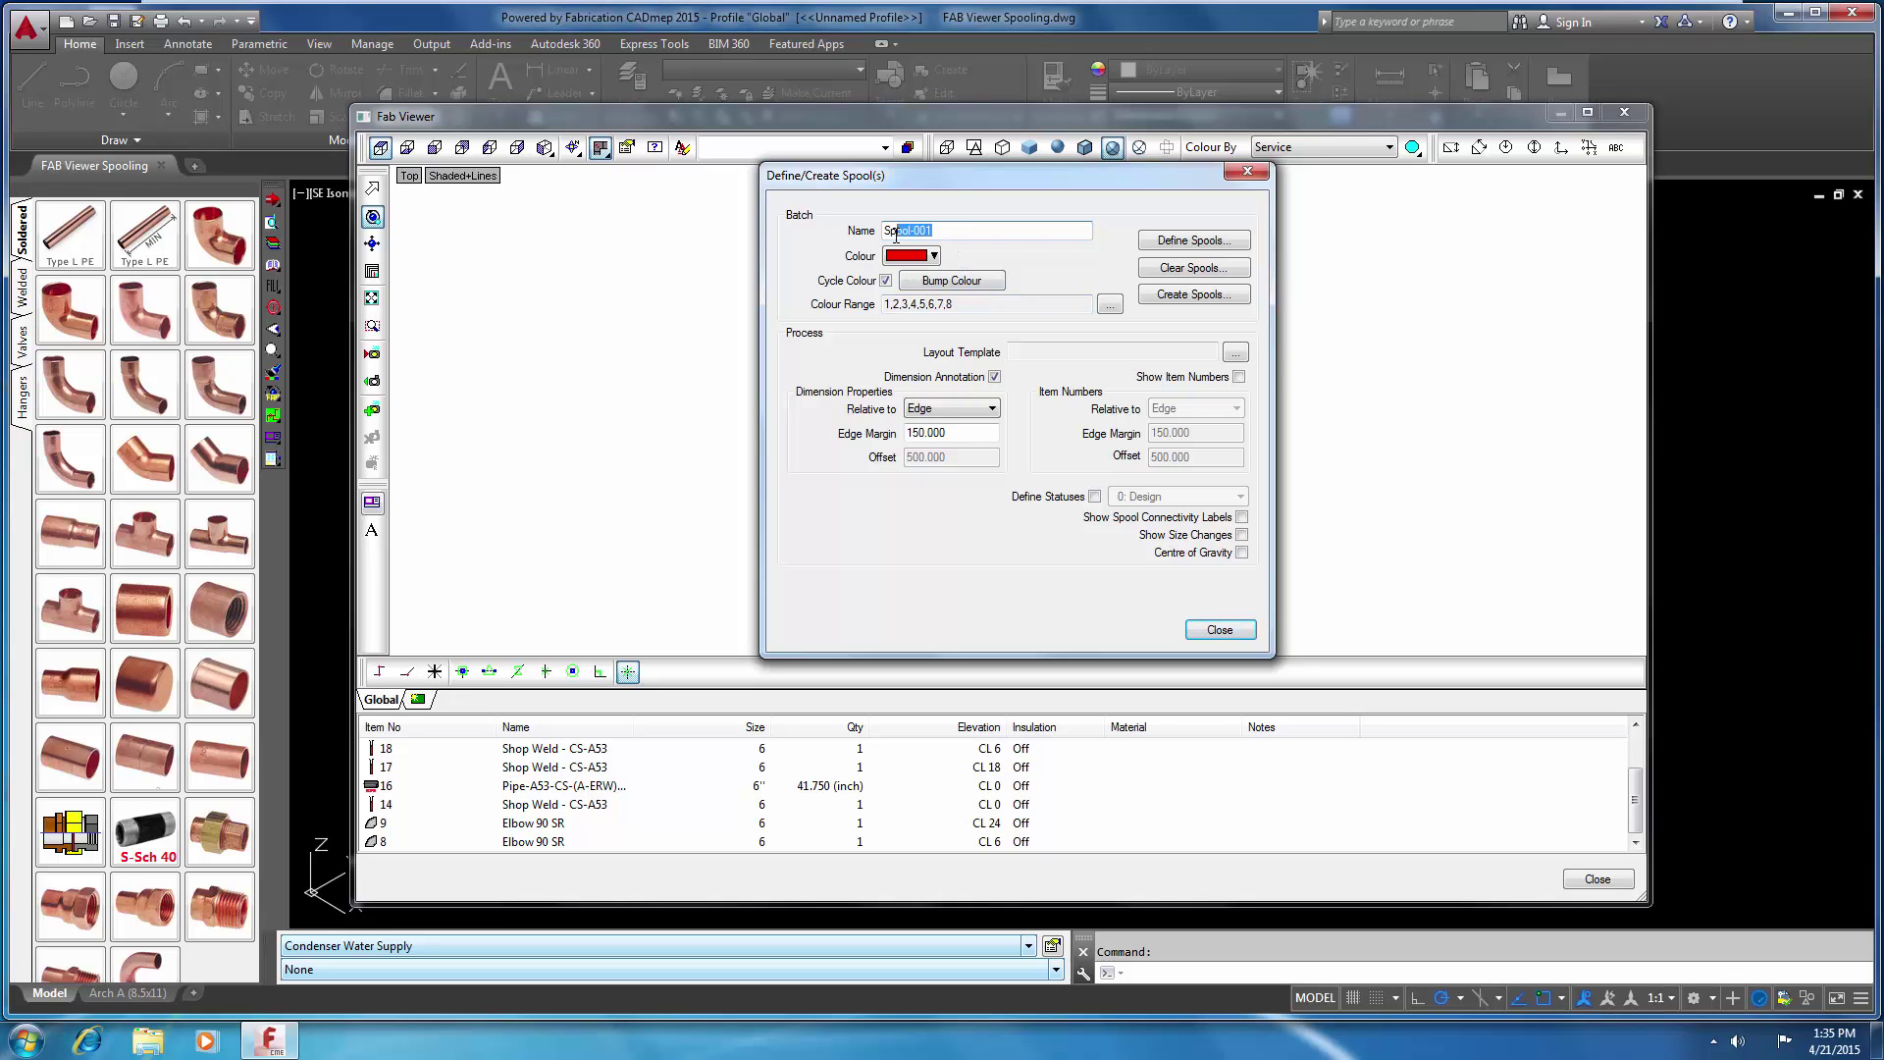
pyautogui.click(1174, 242)
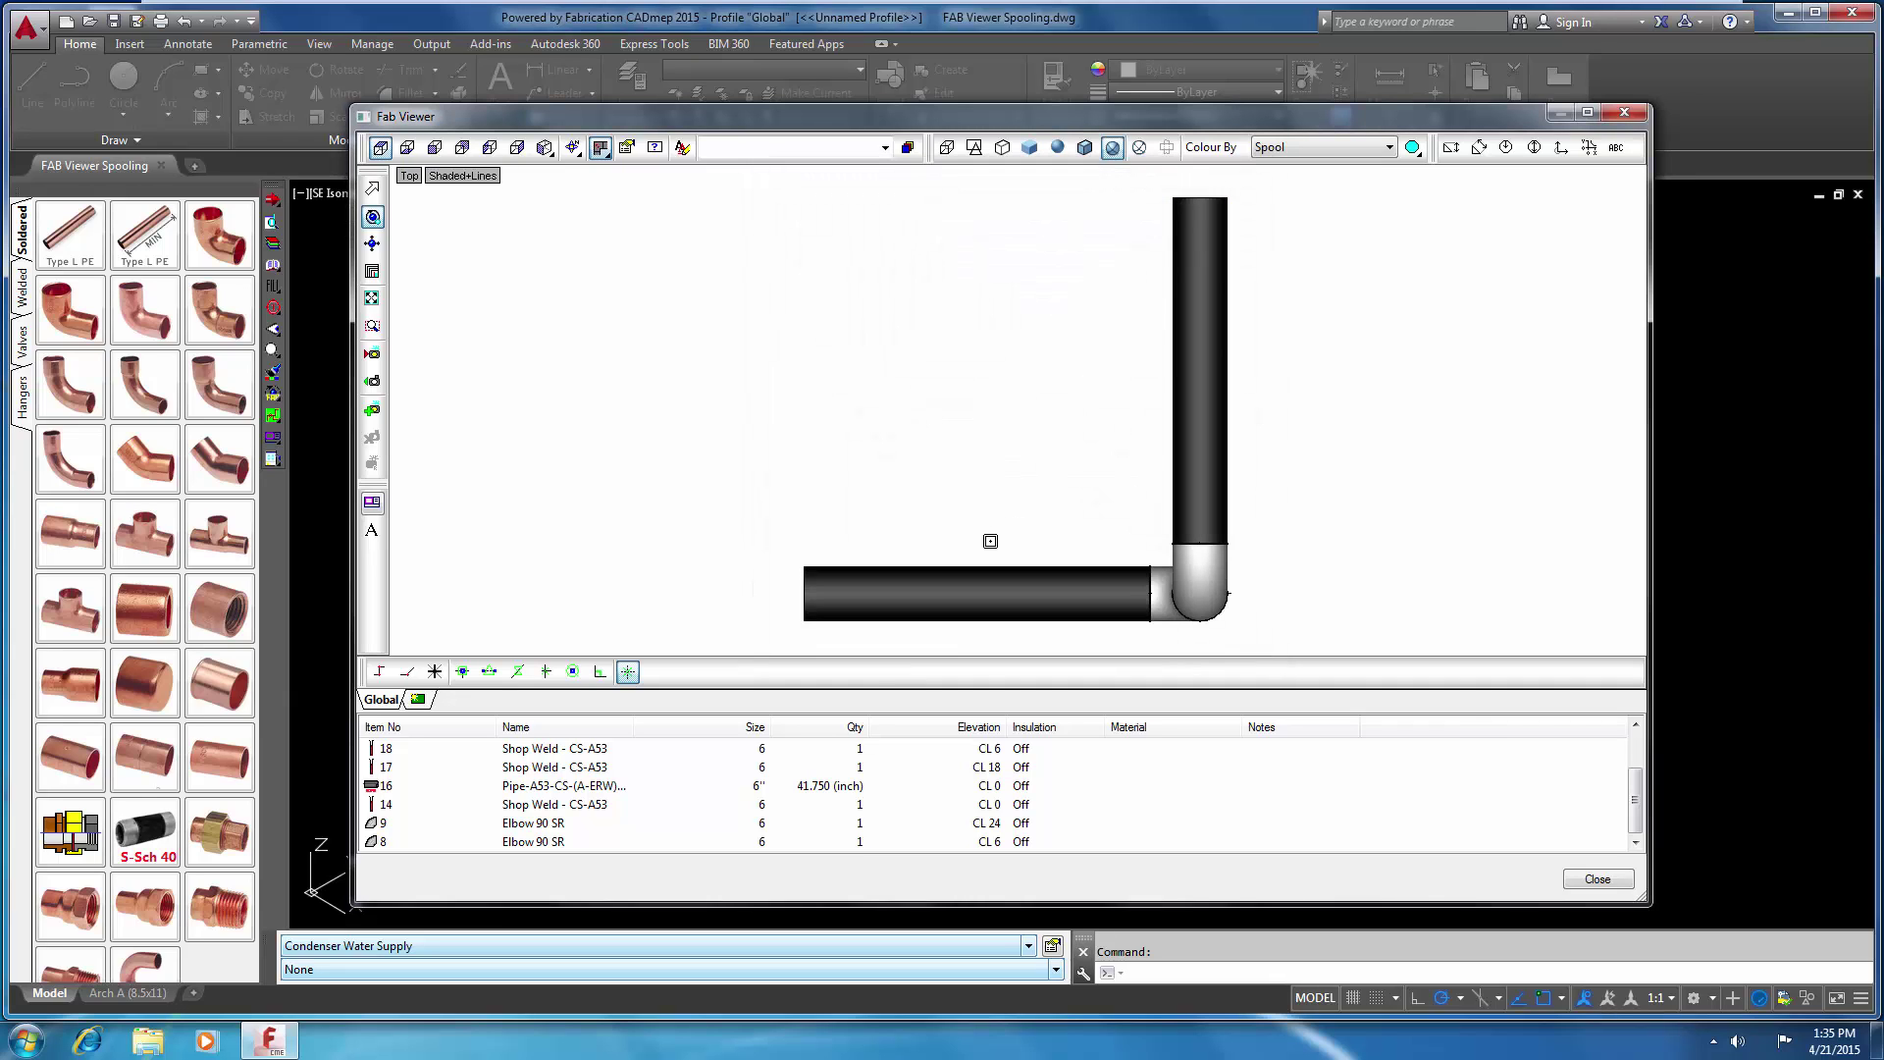
pyautogui.moveTo(1010, 516); pyautogui.dragTo(1025, 422)
pyautogui.moveTo(1249, 609); pyautogui.dragTo(949, 551)
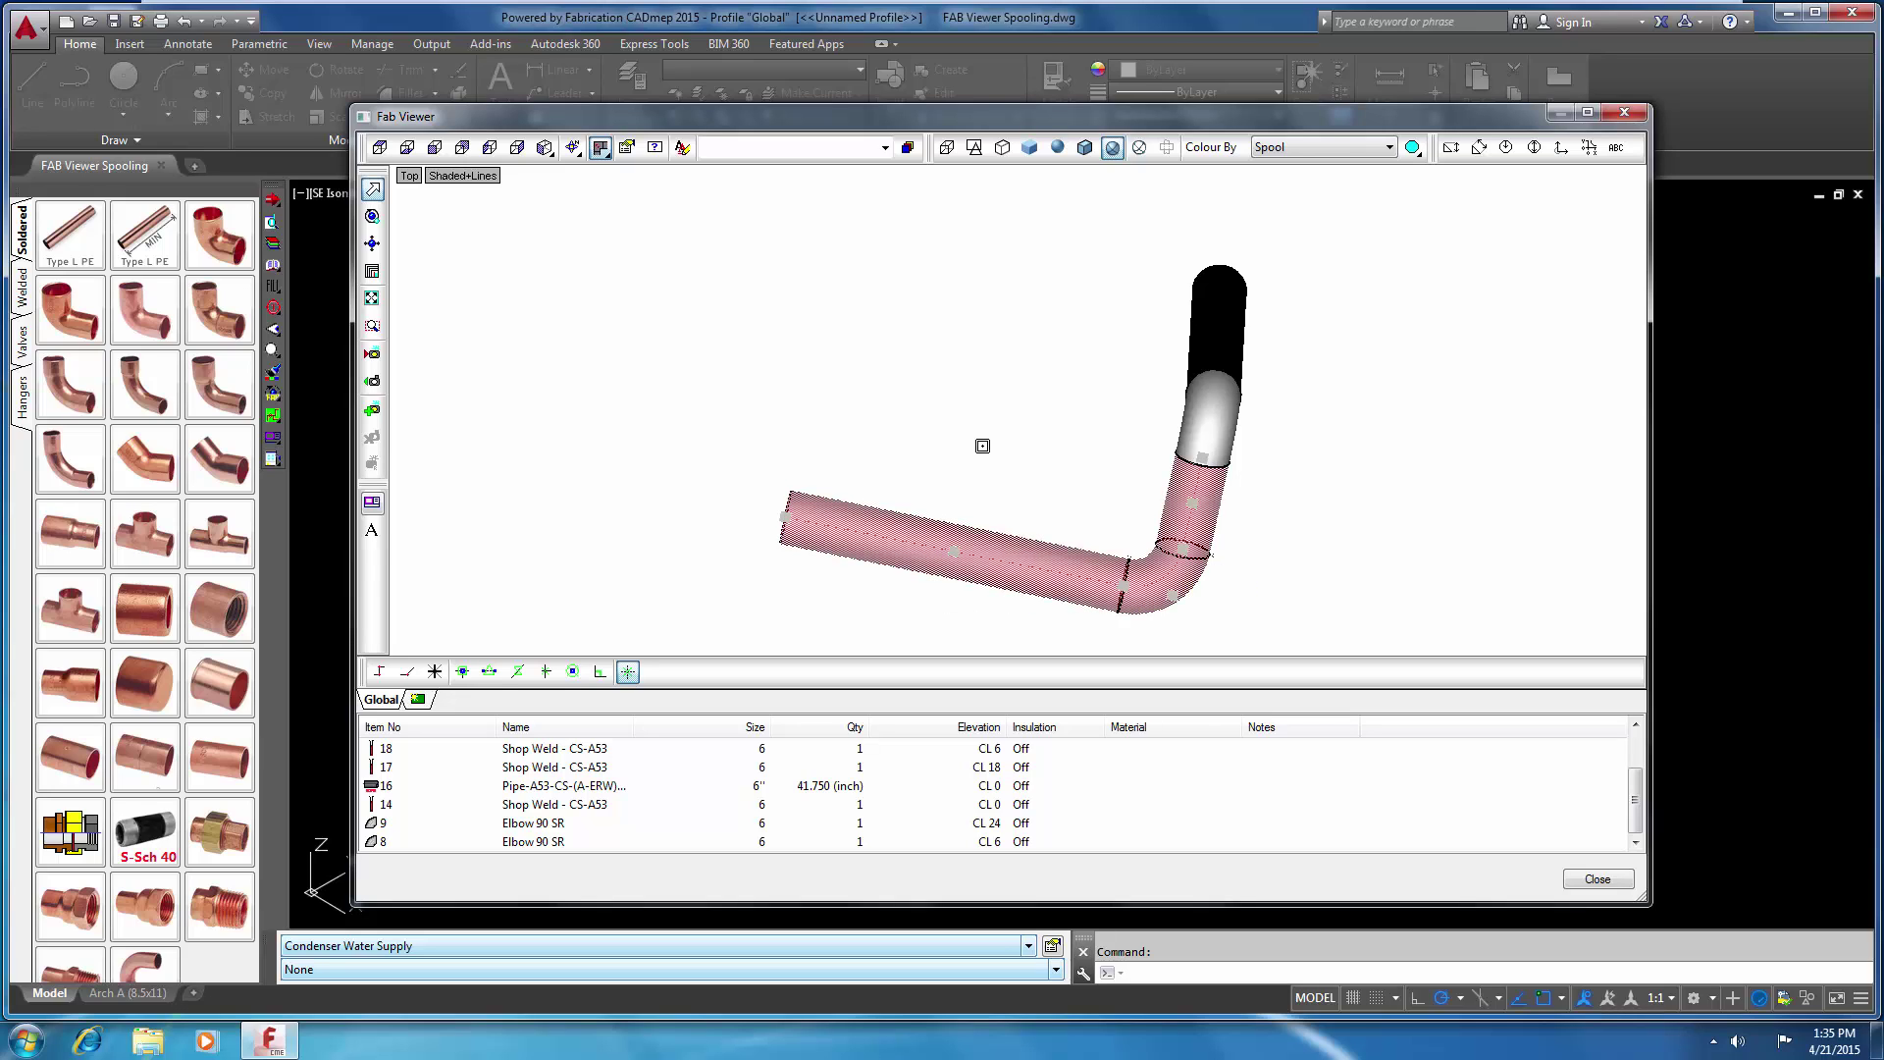
pyautogui.press('Return')
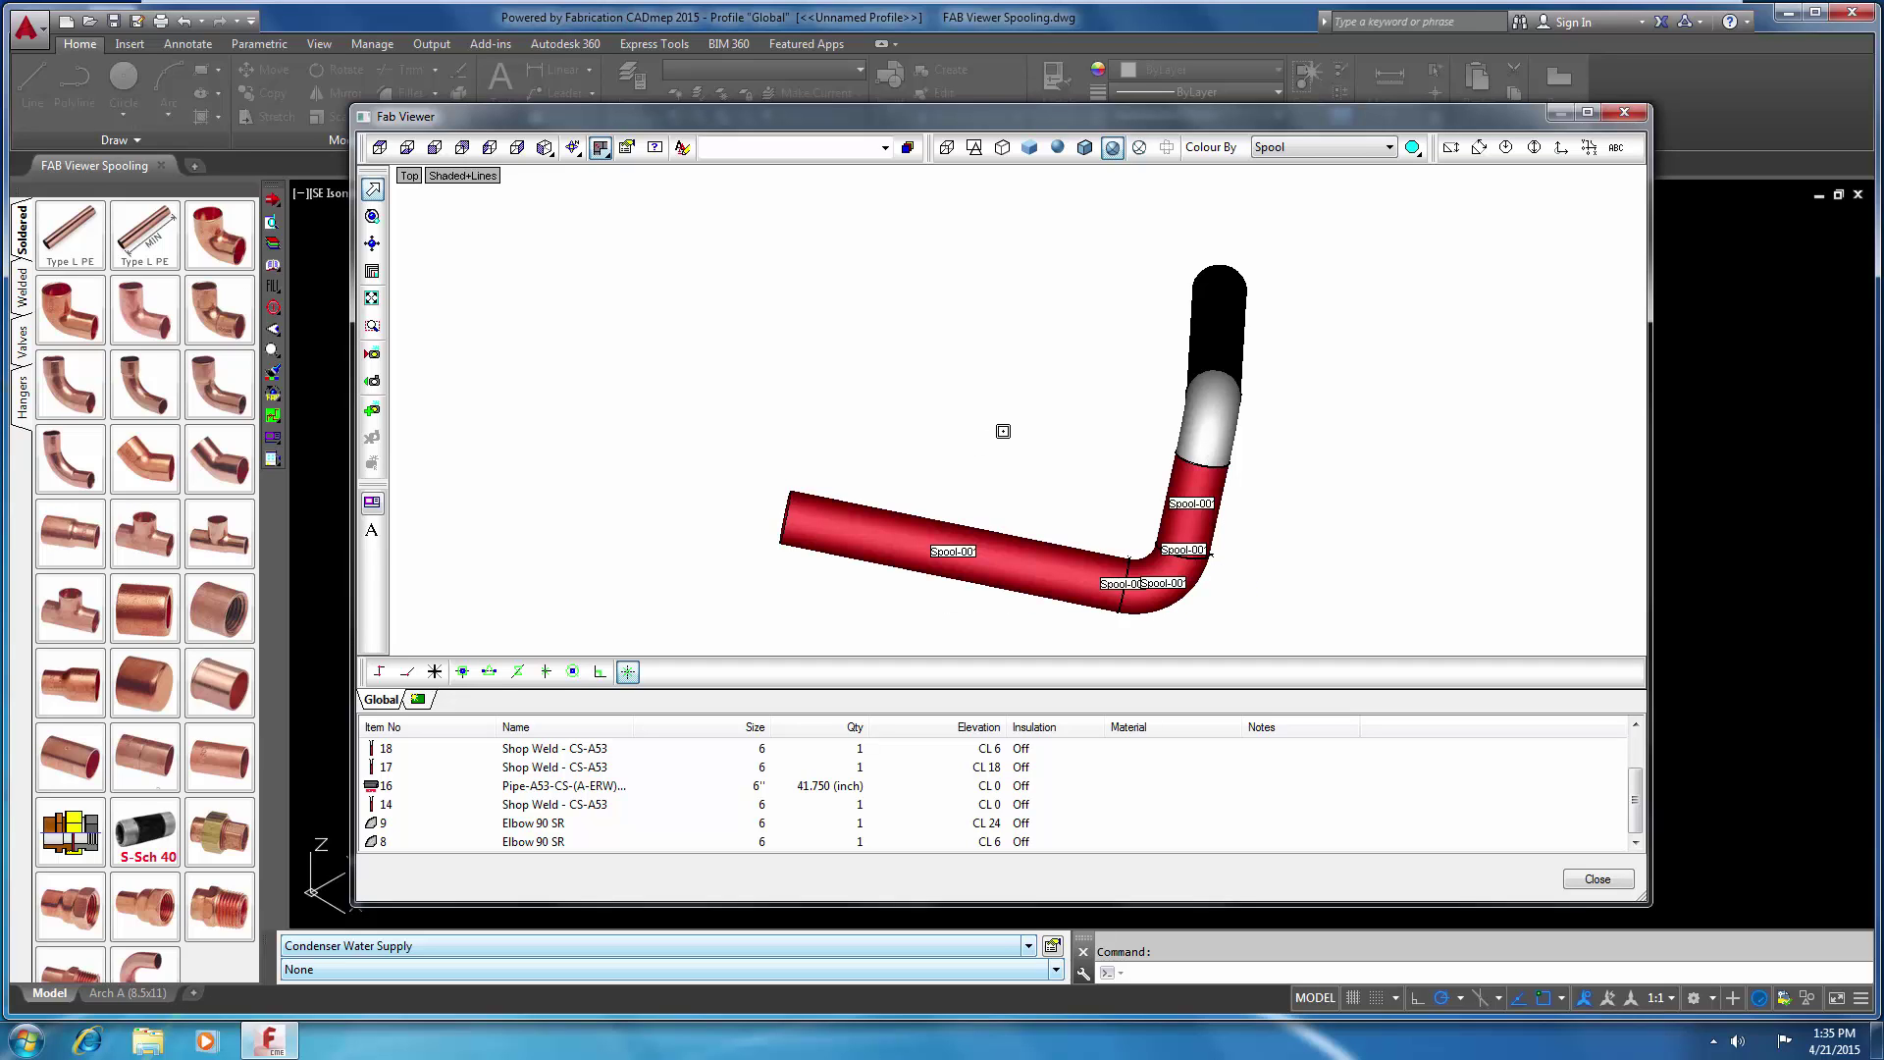
# Define Spool-002 from the black pipe and its elbow
pyautogui.moveTo(1010, 403)
pyautogui.mouseDown()
pyautogui.moveTo(1073, 425)
pyautogui.moveTo(1030, 387)
pyautogui.mouseUp()
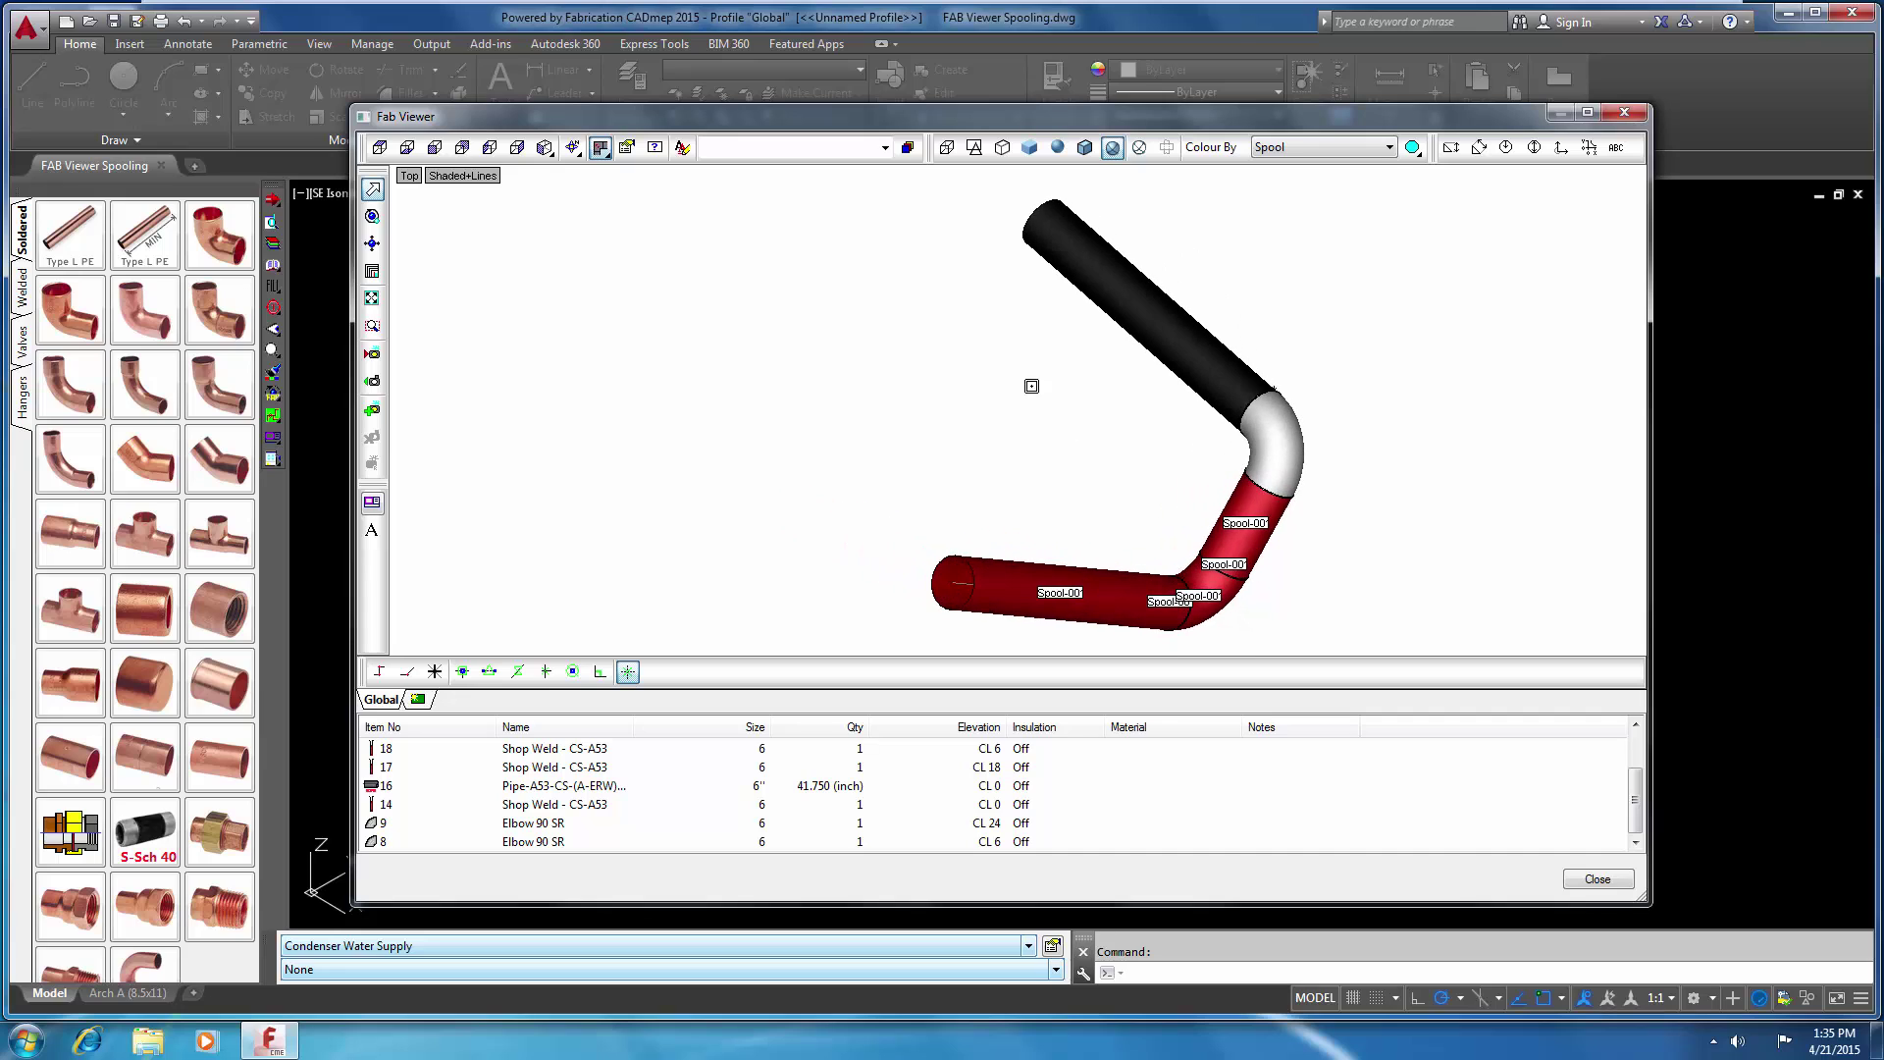
pyautogui.moveTo(984, 324); pyautogui.dragTo(919, 378)
pyautogui.press('Escape')
pyautogui.moveTo(881, 231); pyautogui.dragTo(1303, 580)
pyautogui.press('Return')
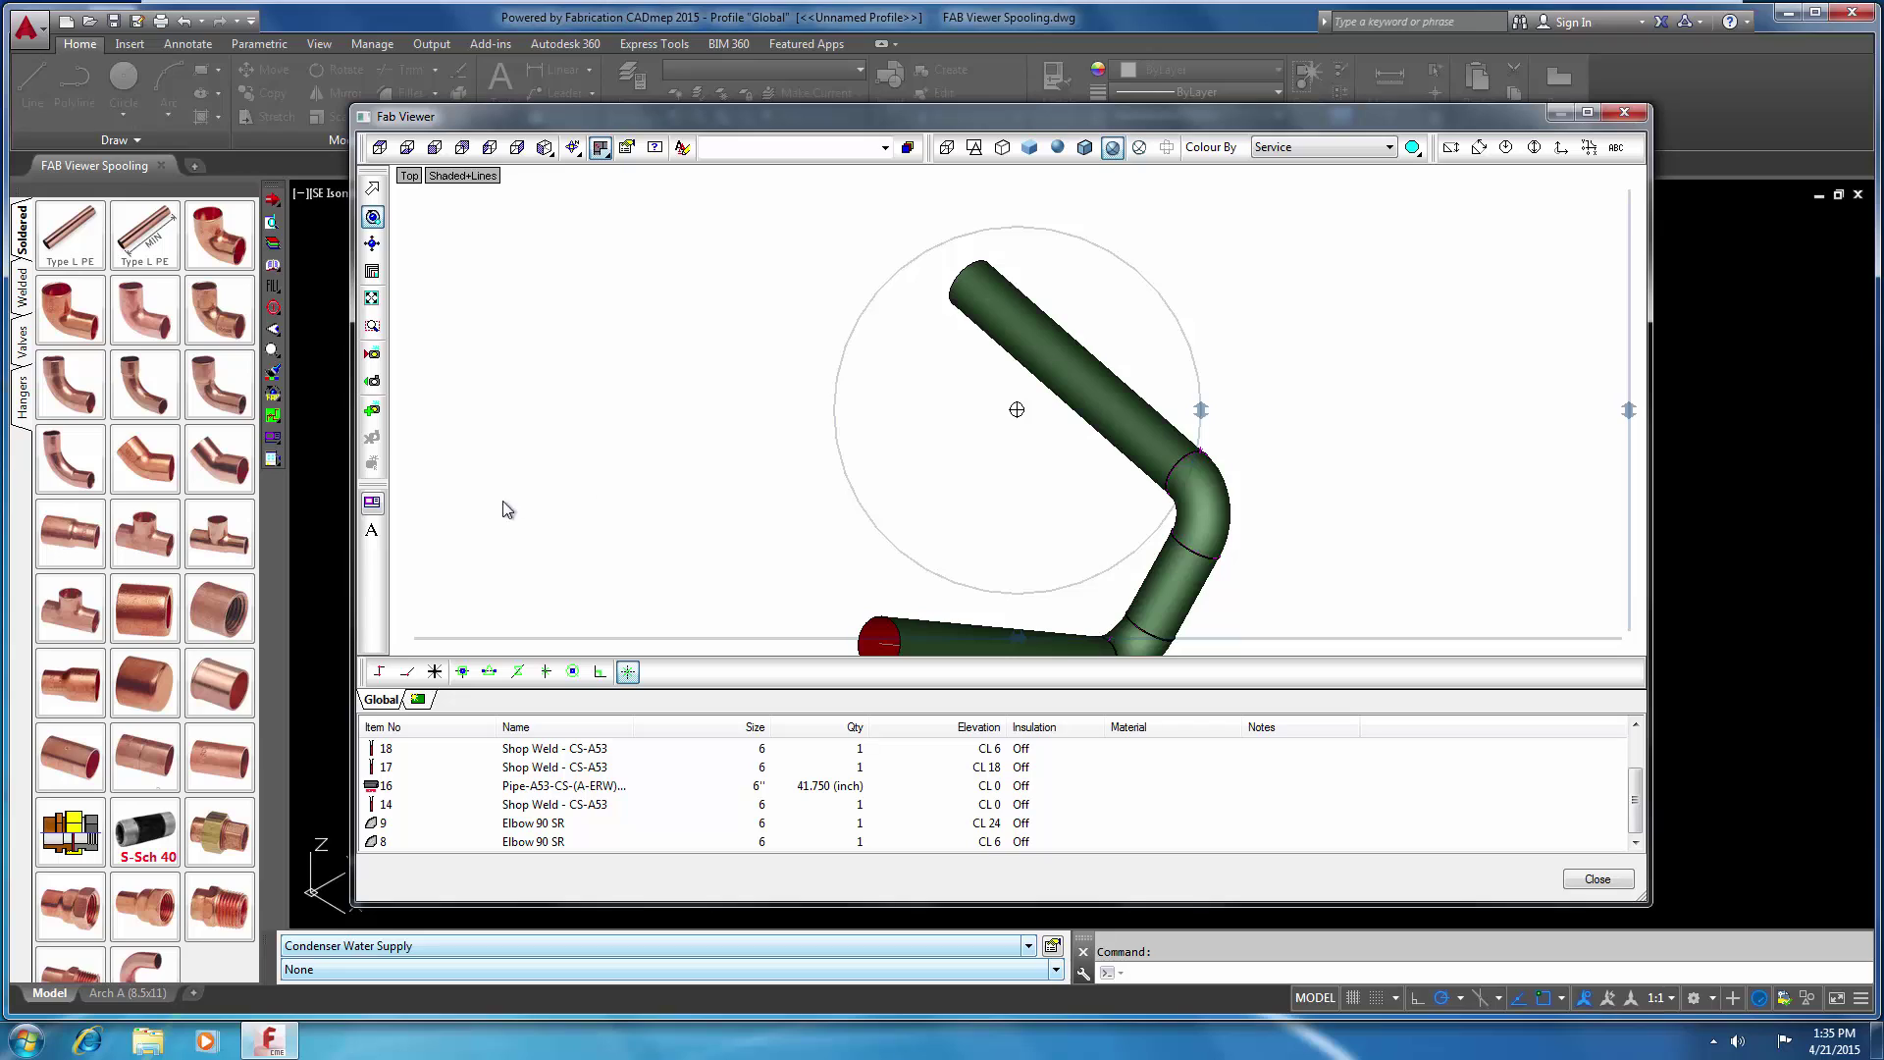
# Set the dimension edge margin to 8 and turn on item numbers with edge margin 8
pyautogui.click(373, 504)
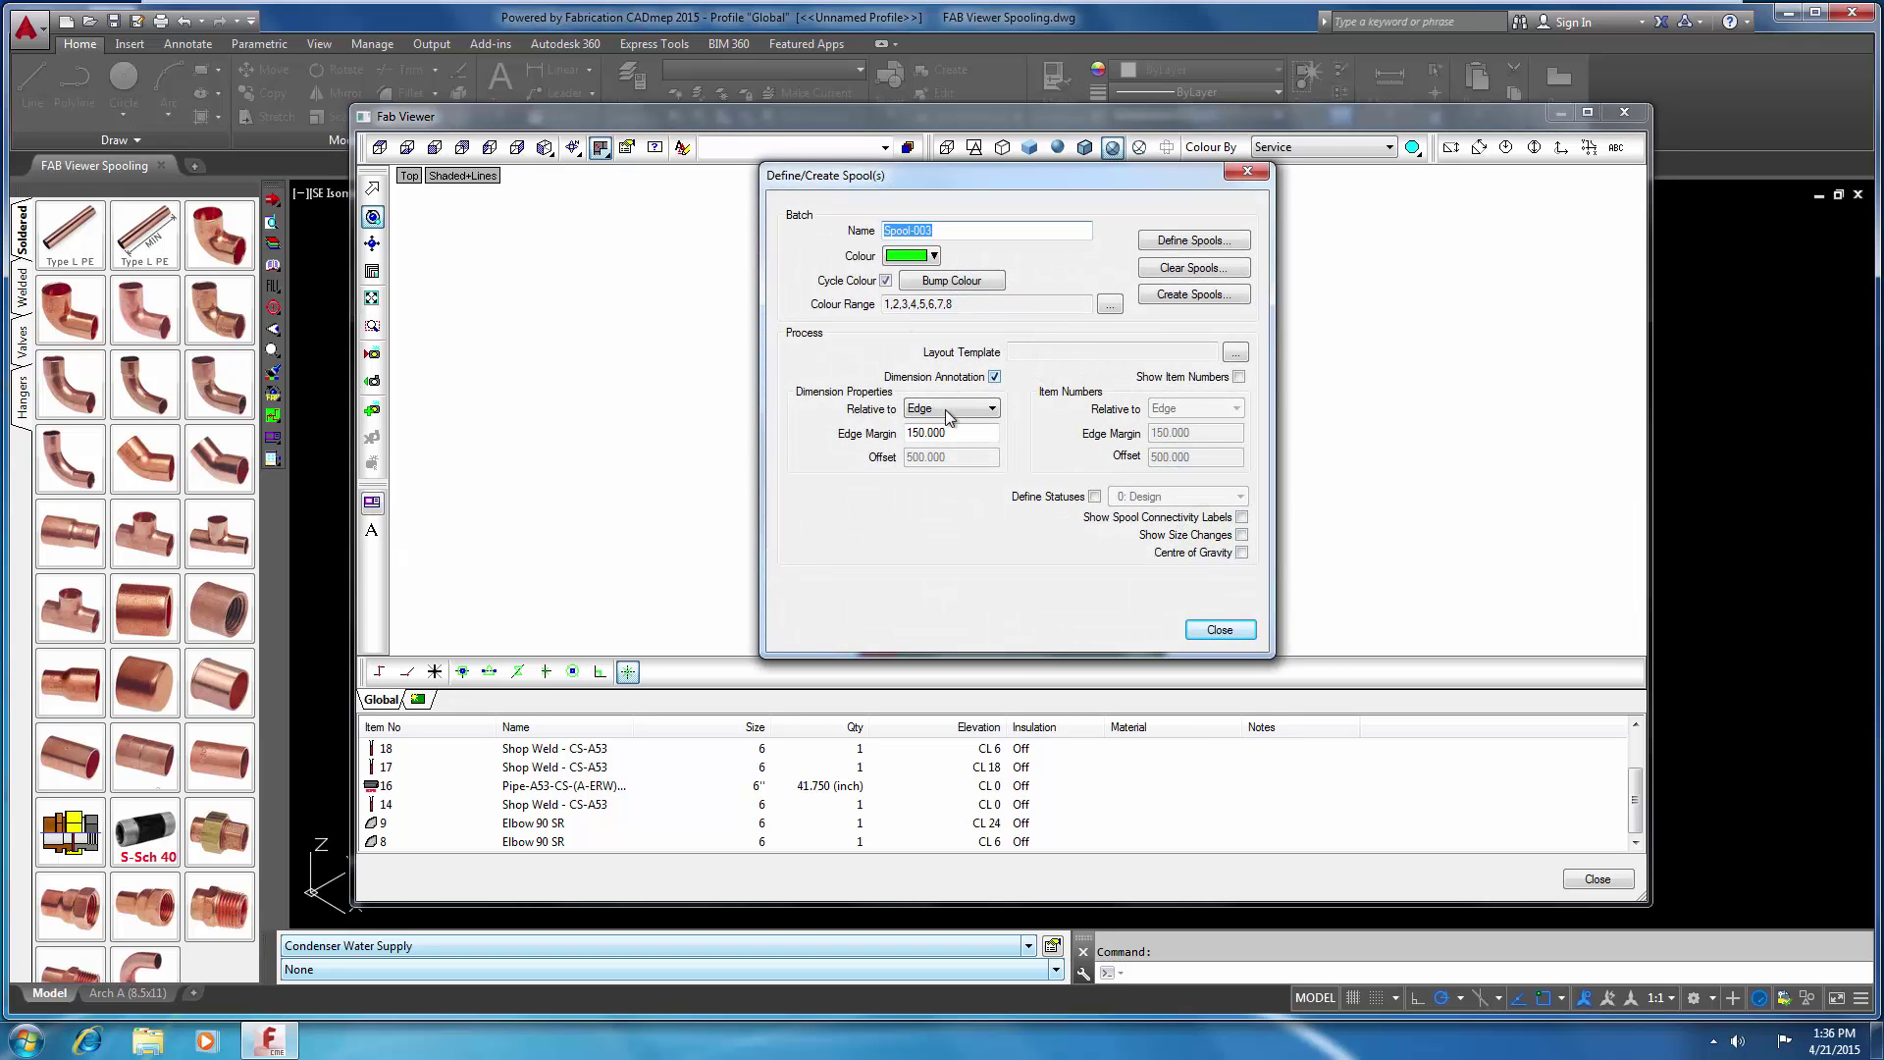
pyautogui.moveTo(951, 433); pyautogui.dragTo(852, 450)
pyautogui.write('8')
pyautogui.click(1238, 377)
pyautogui.moveTo(1211, 432); pyautogui.dragTo(1145, 435)
pyautogui.write('8')
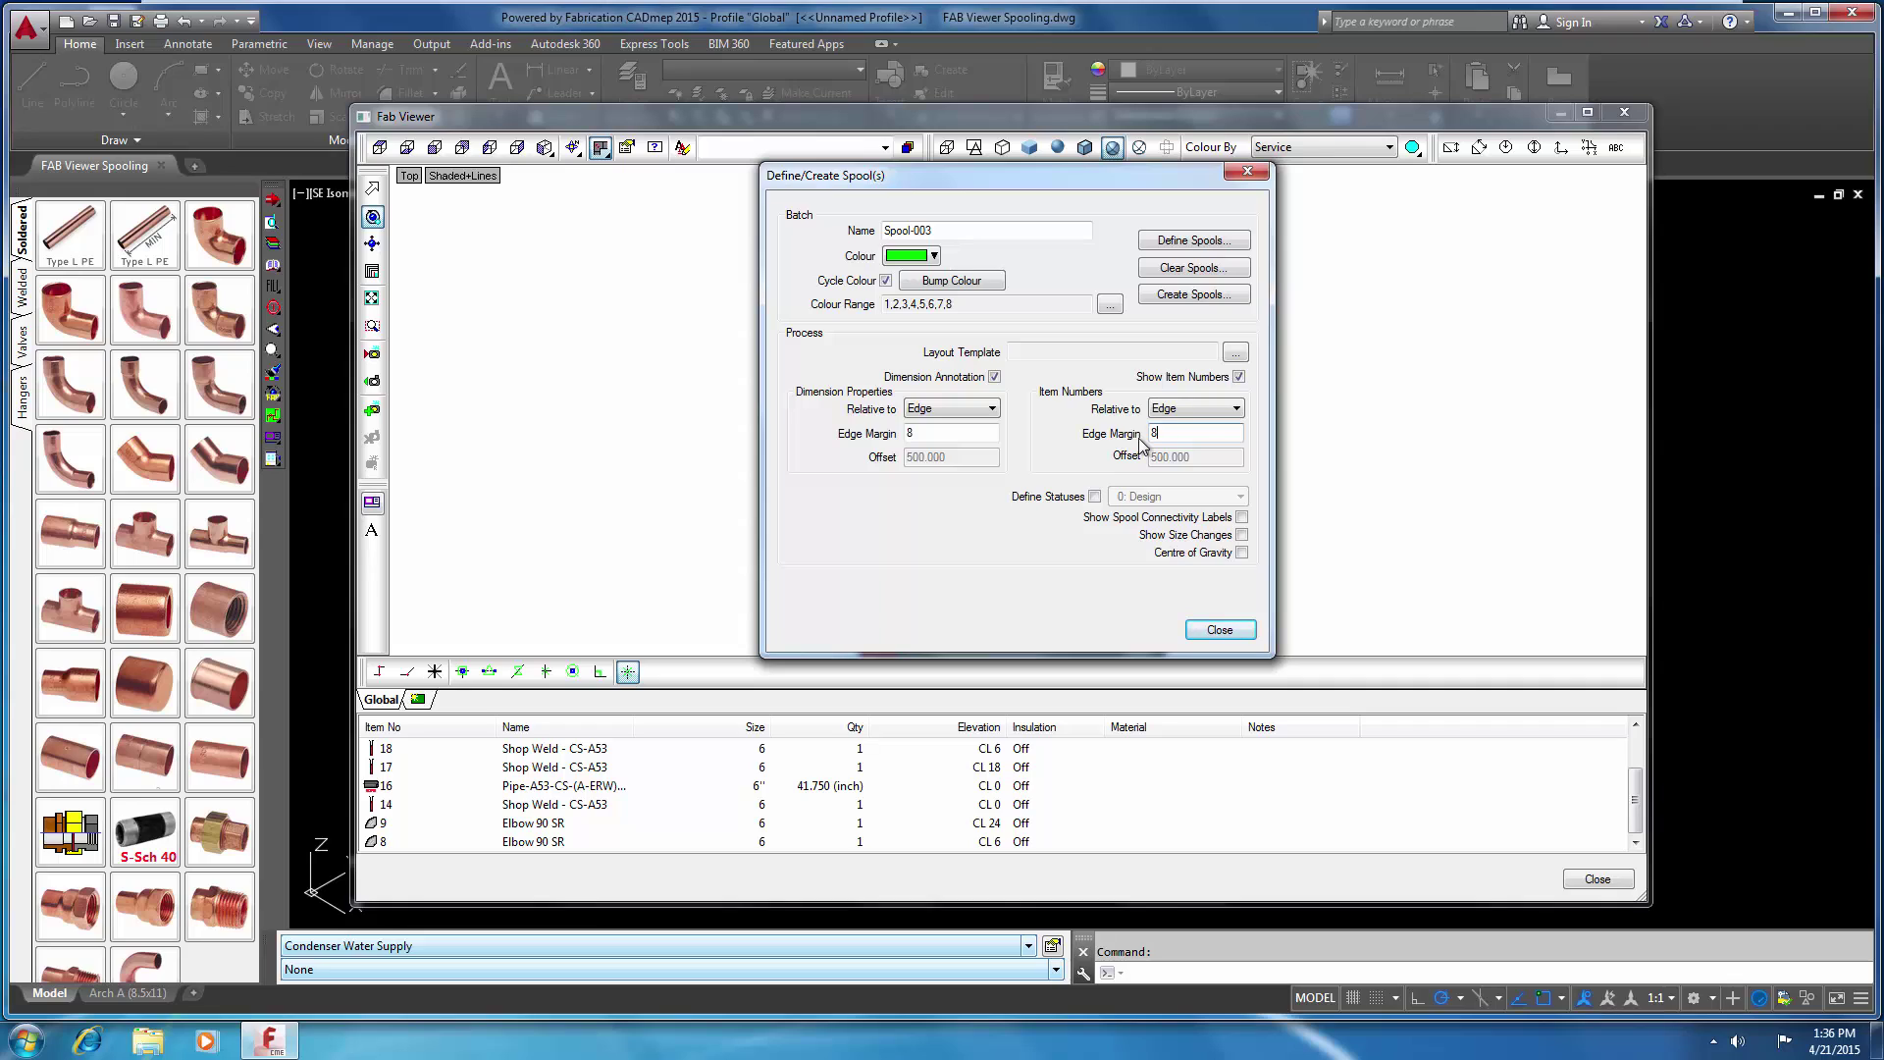
# Turn on Define Statuses with status 5: Issued for Manufacture
pyautogui.click(1093, 498)
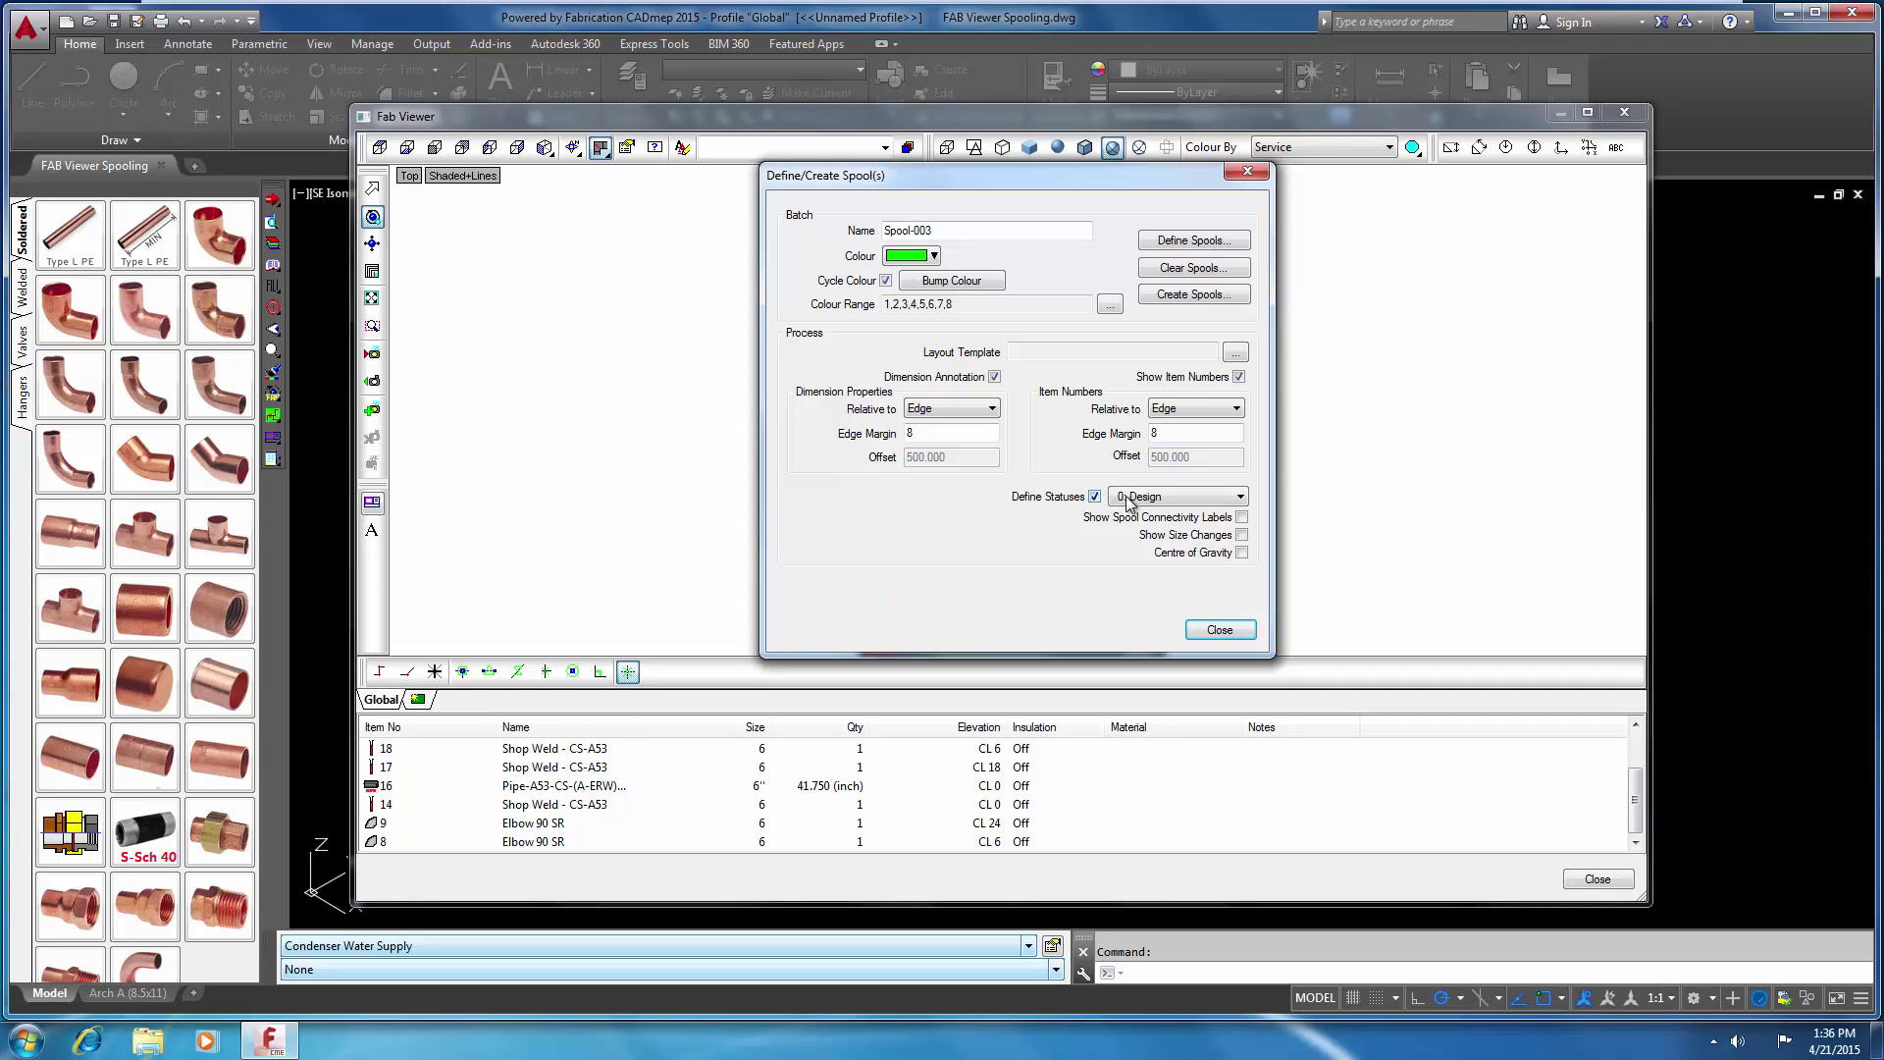
pyautogui.click(1163, 497)
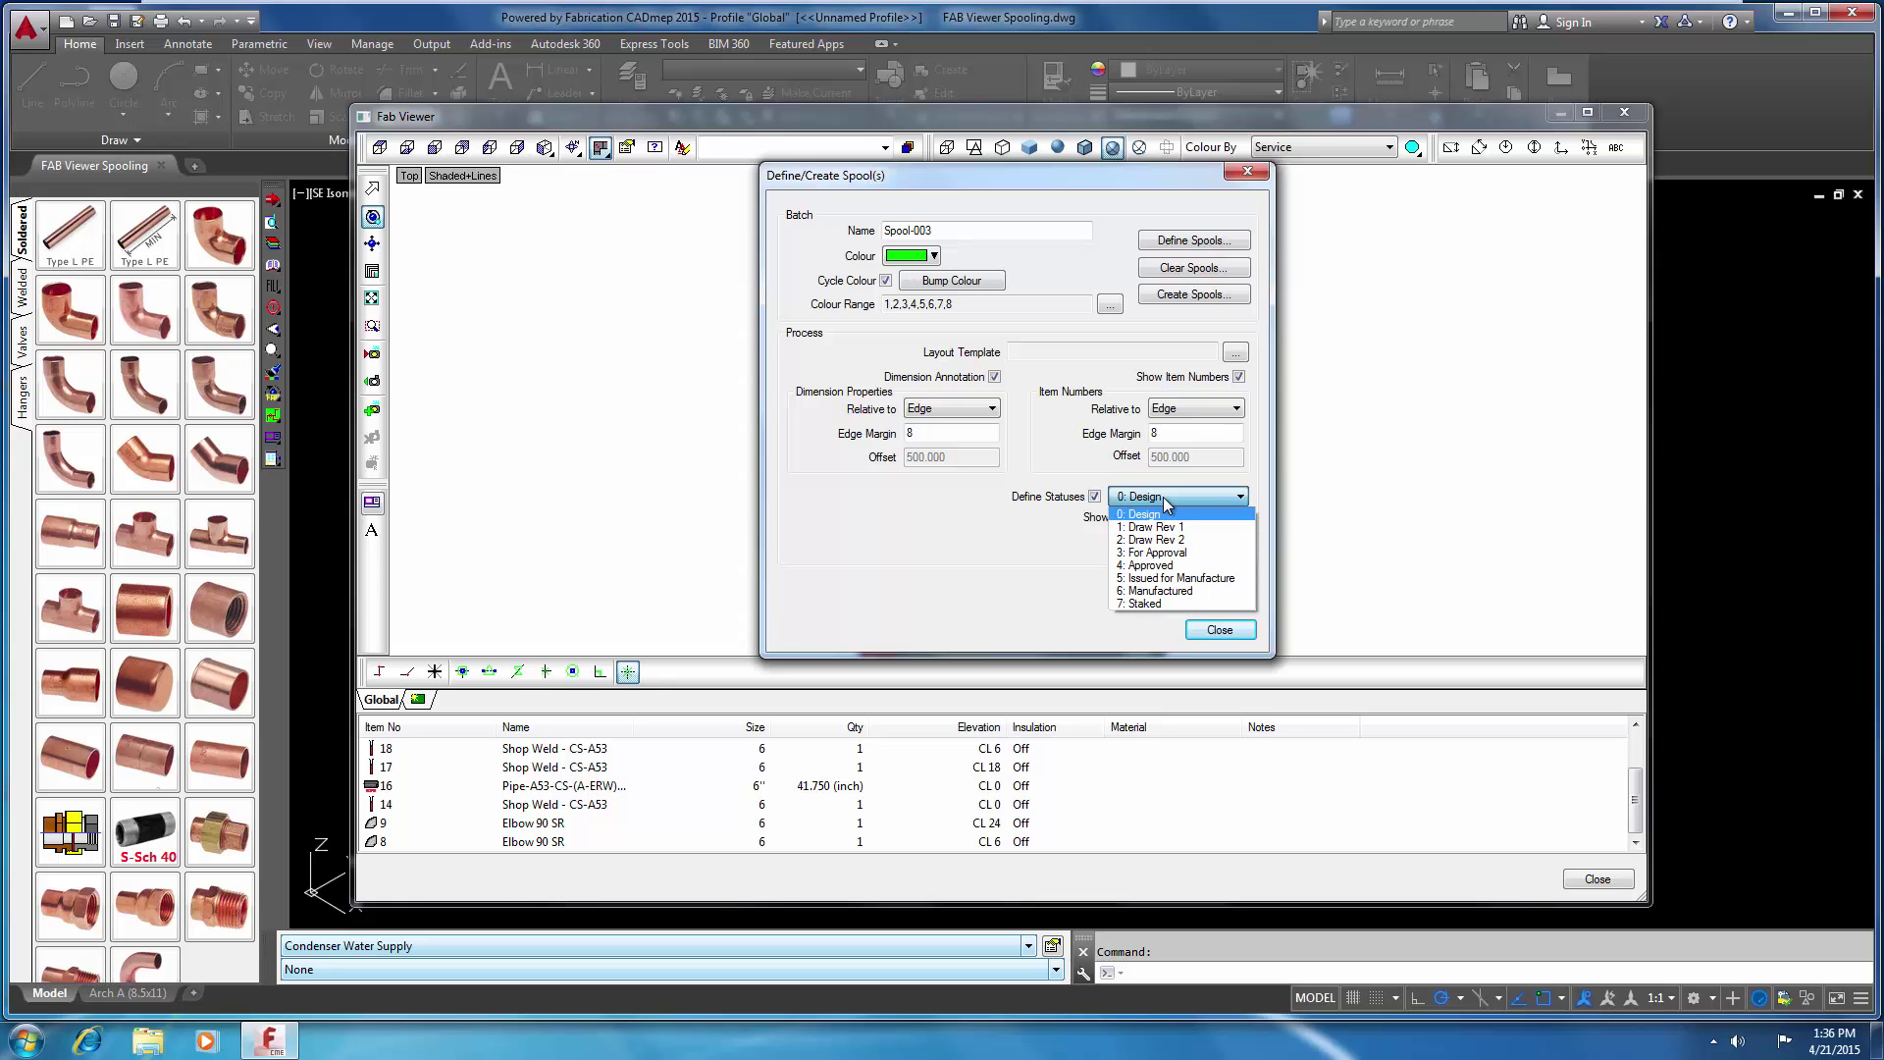
pyautogui.click(1180, 579)
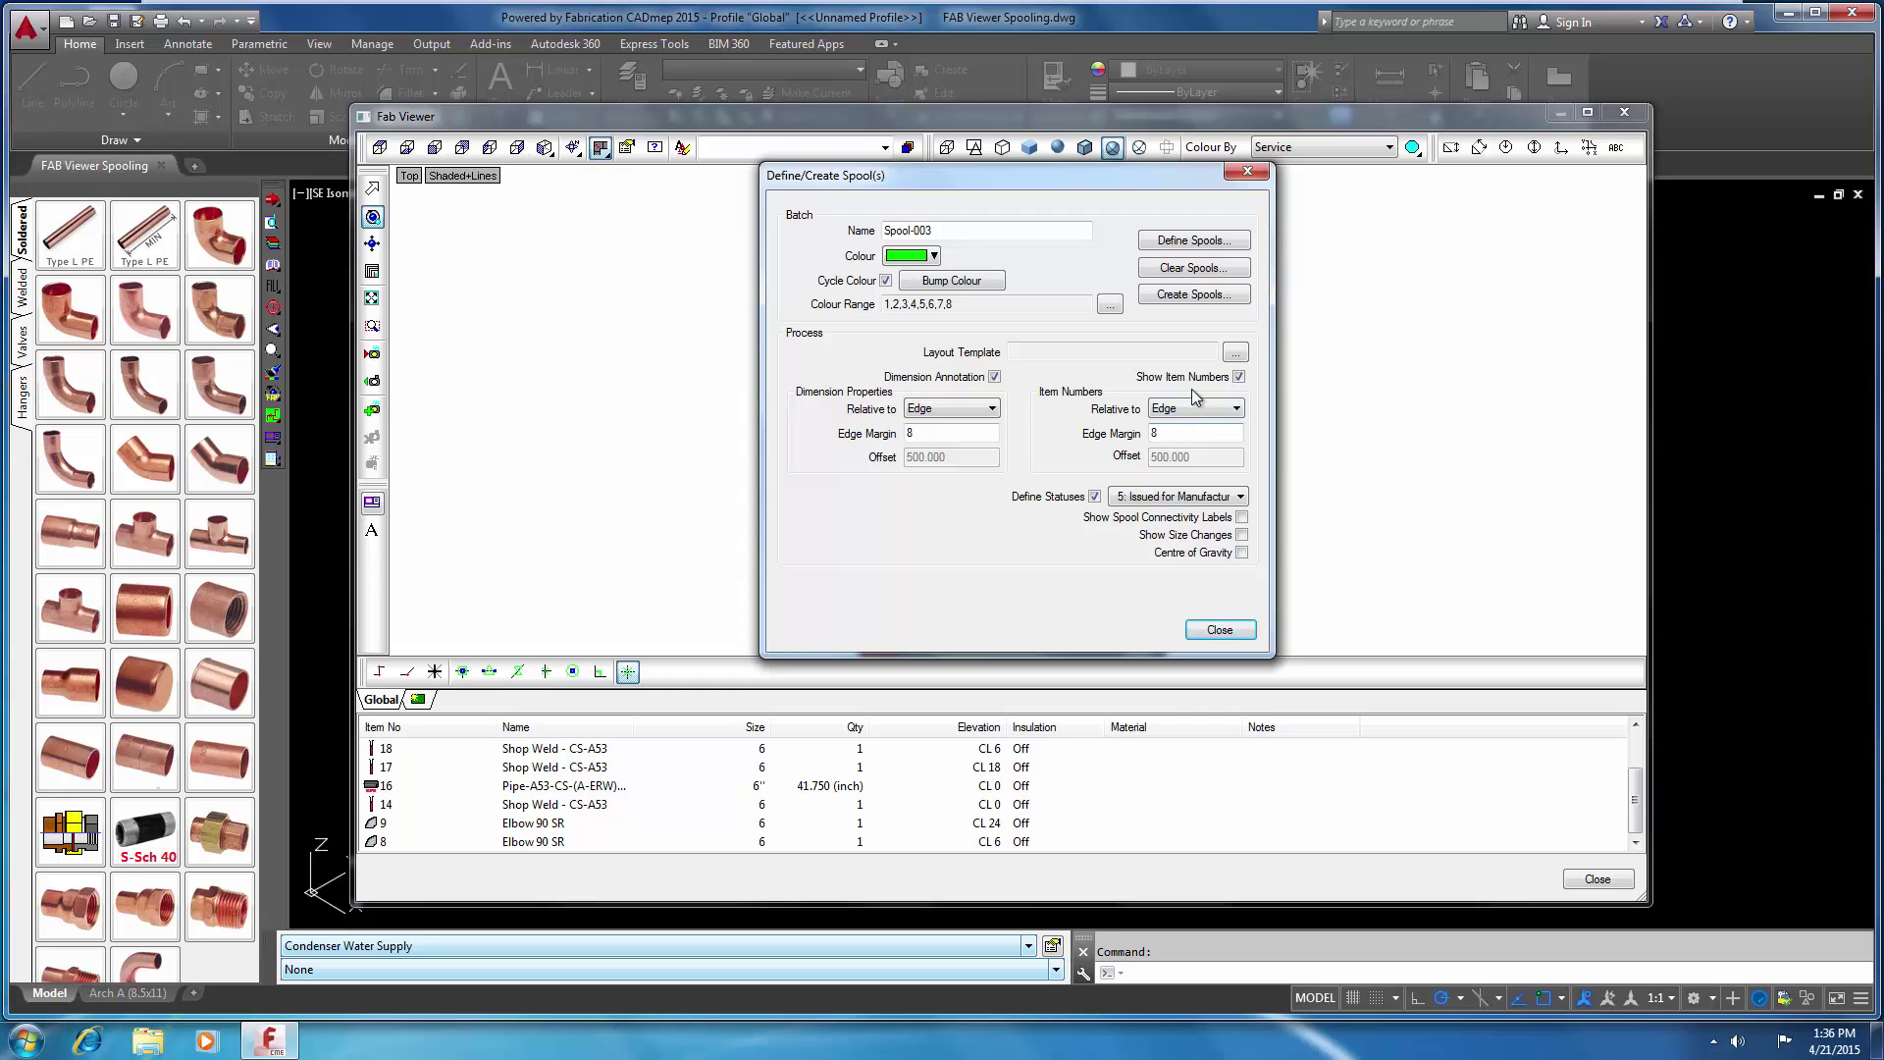
pyautogui.click(1236, 352)
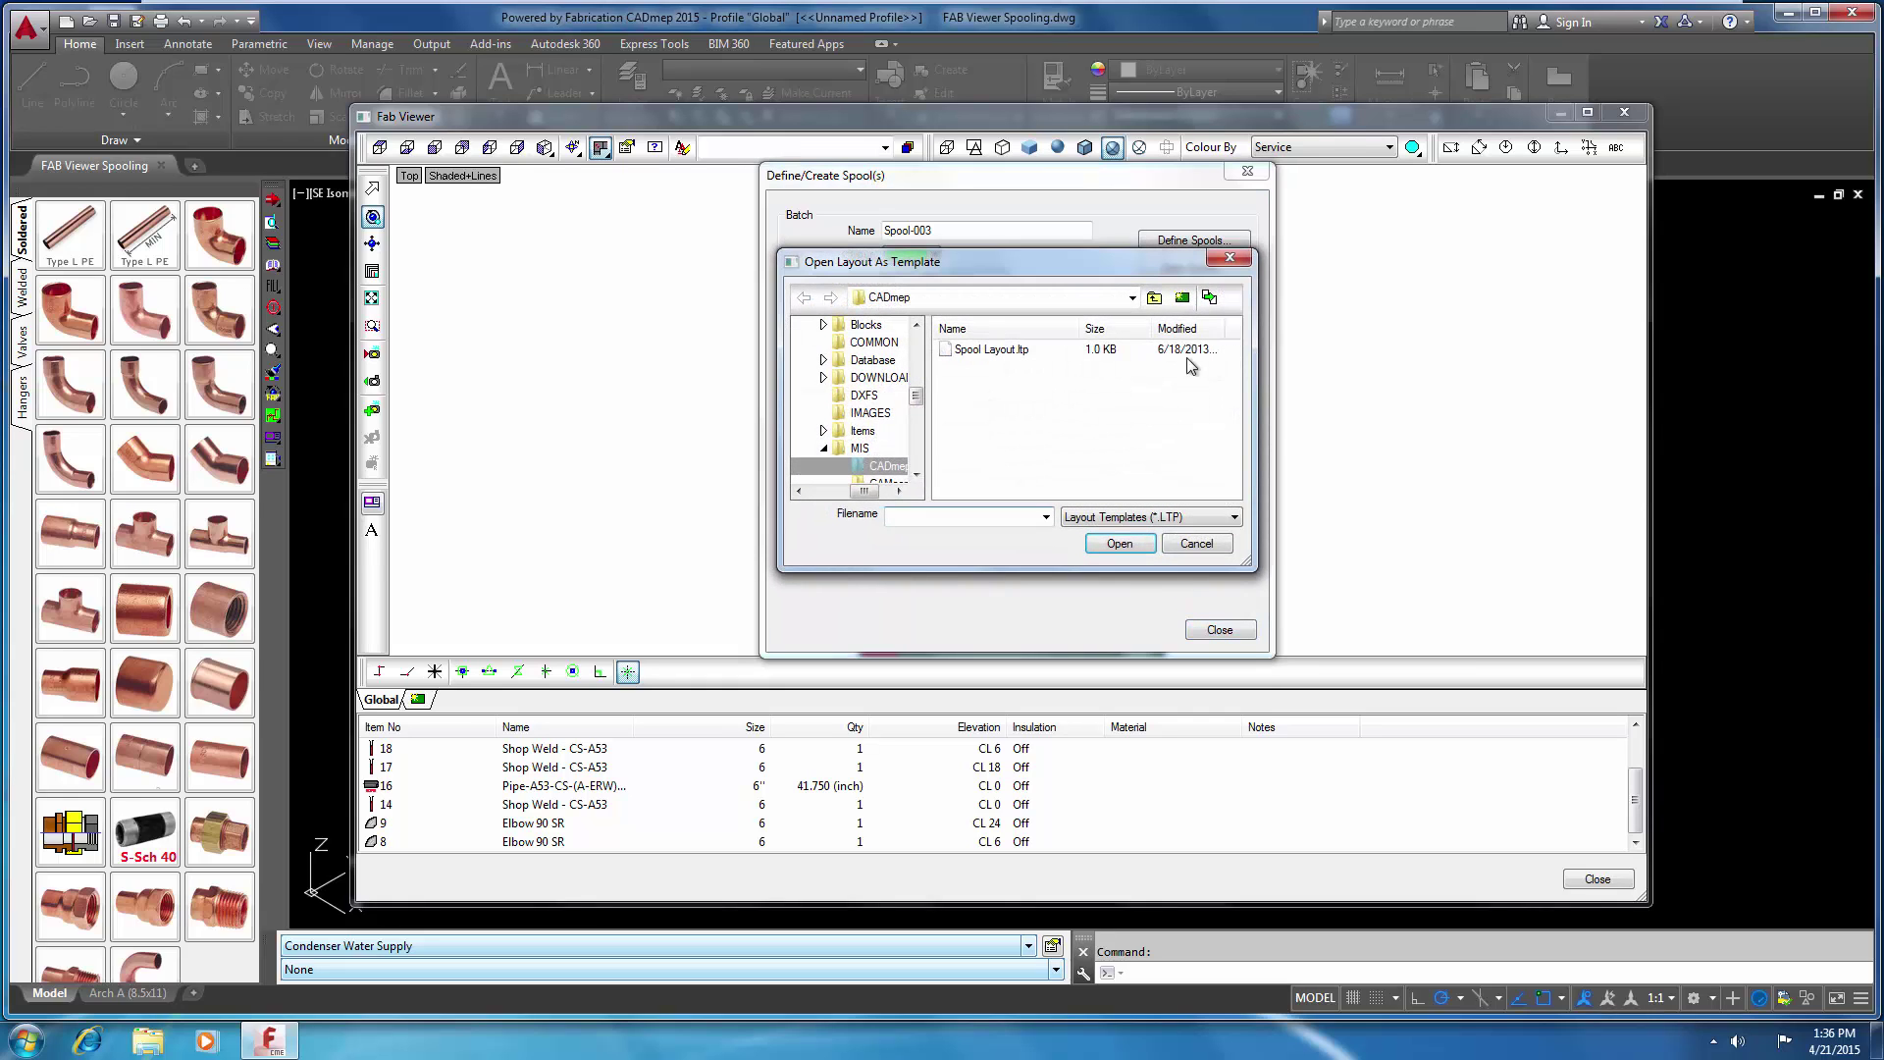
# Use Spool Layout.ltp as the layout template and start Define Spools
pyautogui.click(1014, 349)
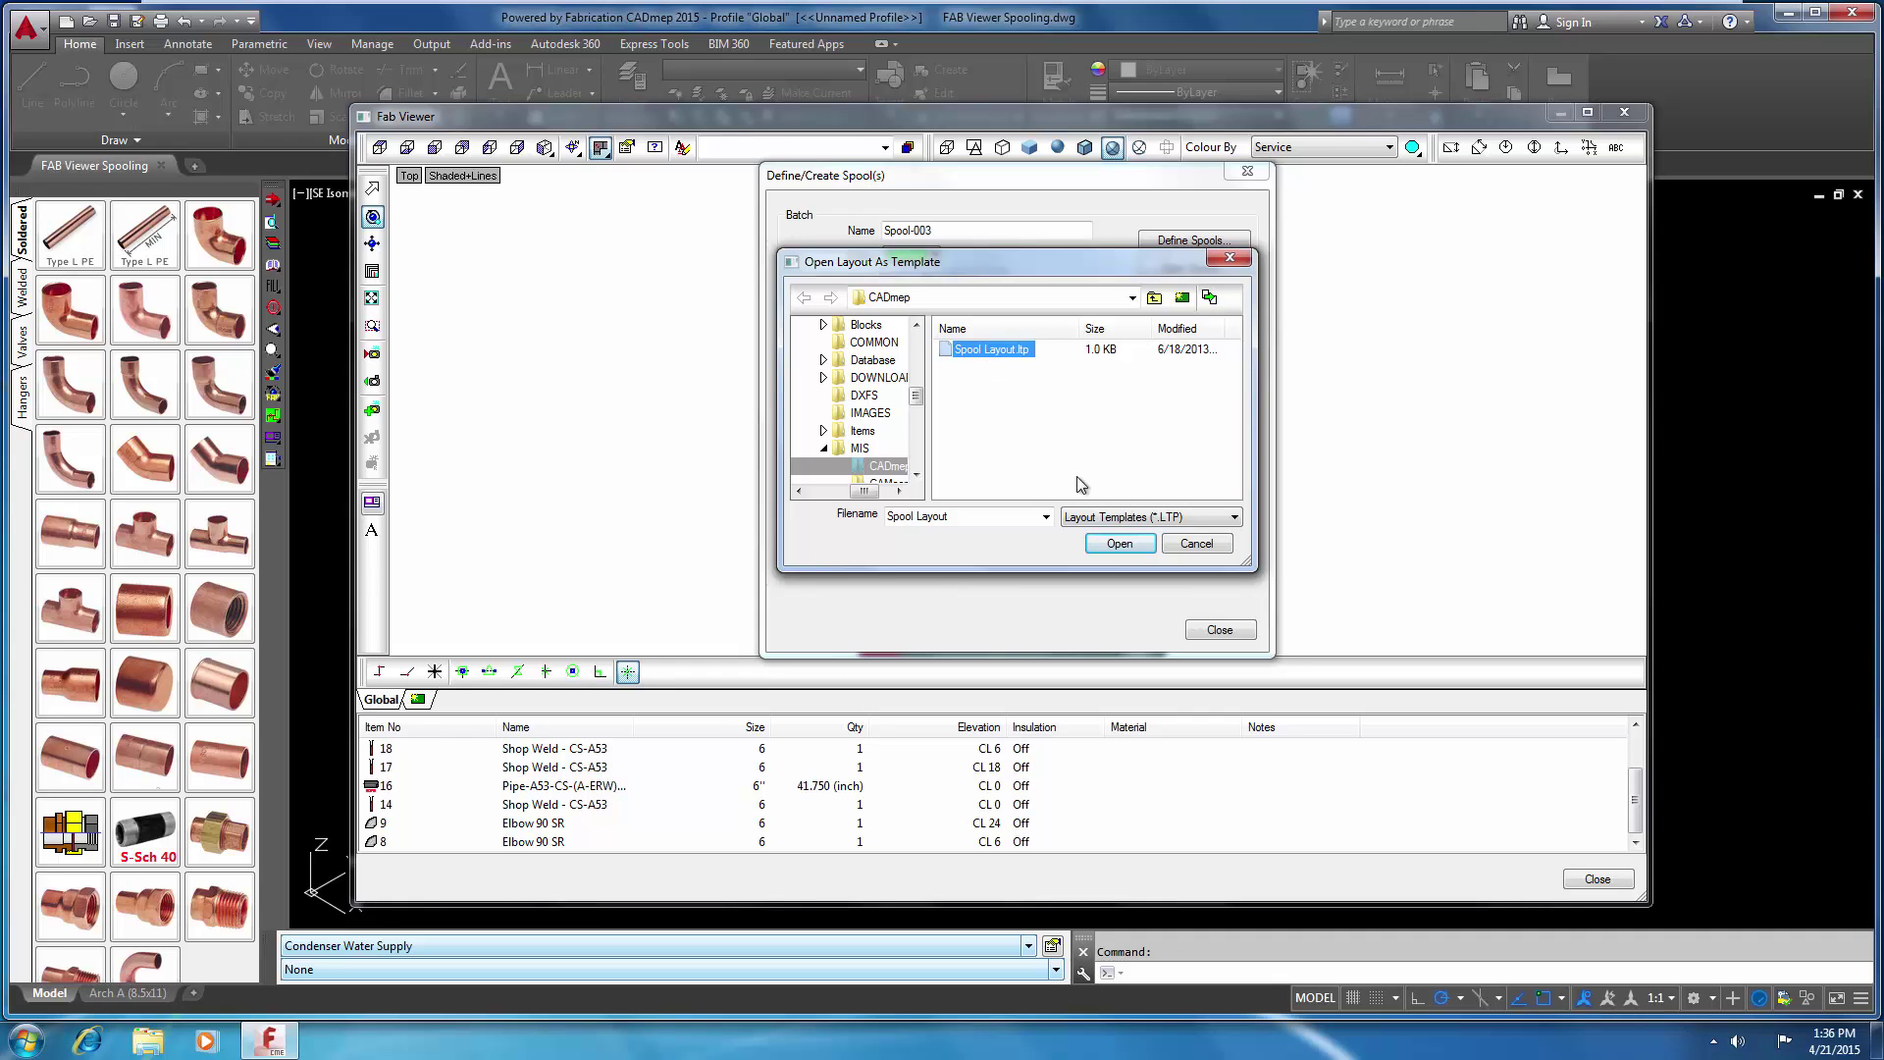
pyautogui.click(1117, 544)
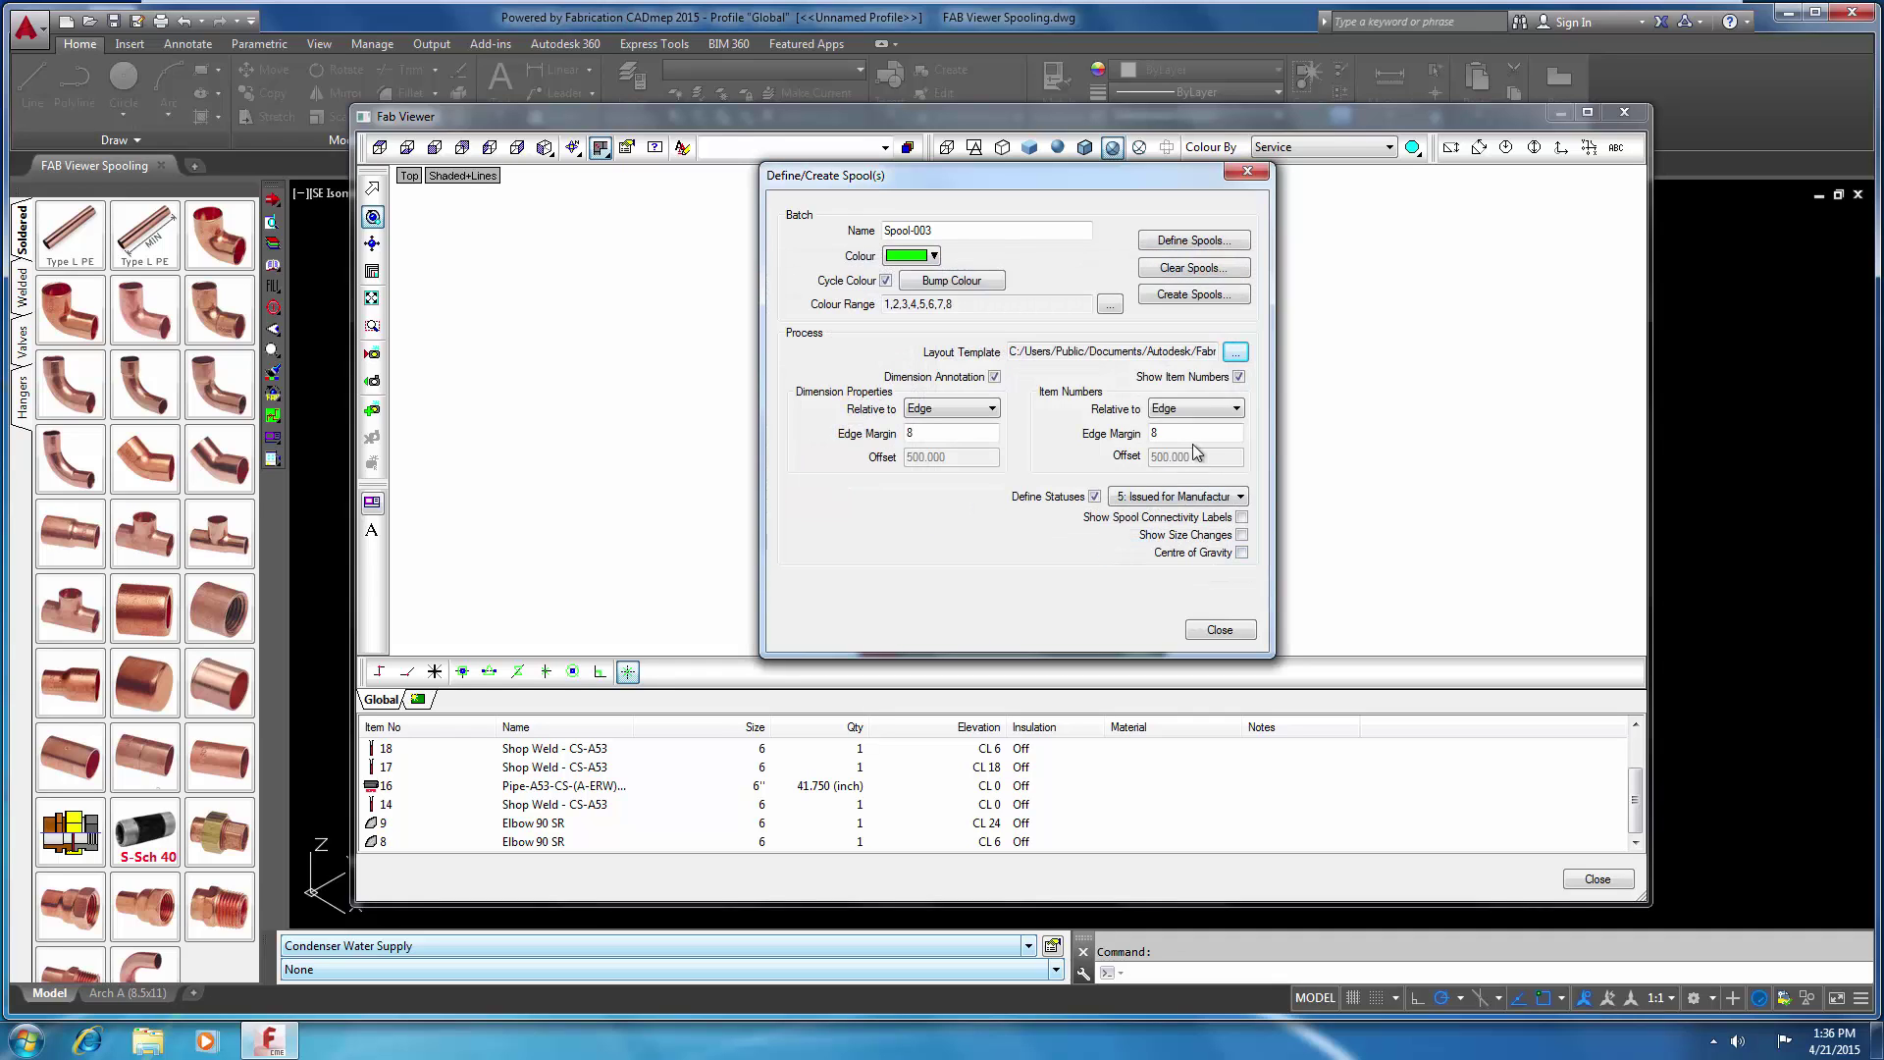
pyautogui.click(1186, 295)
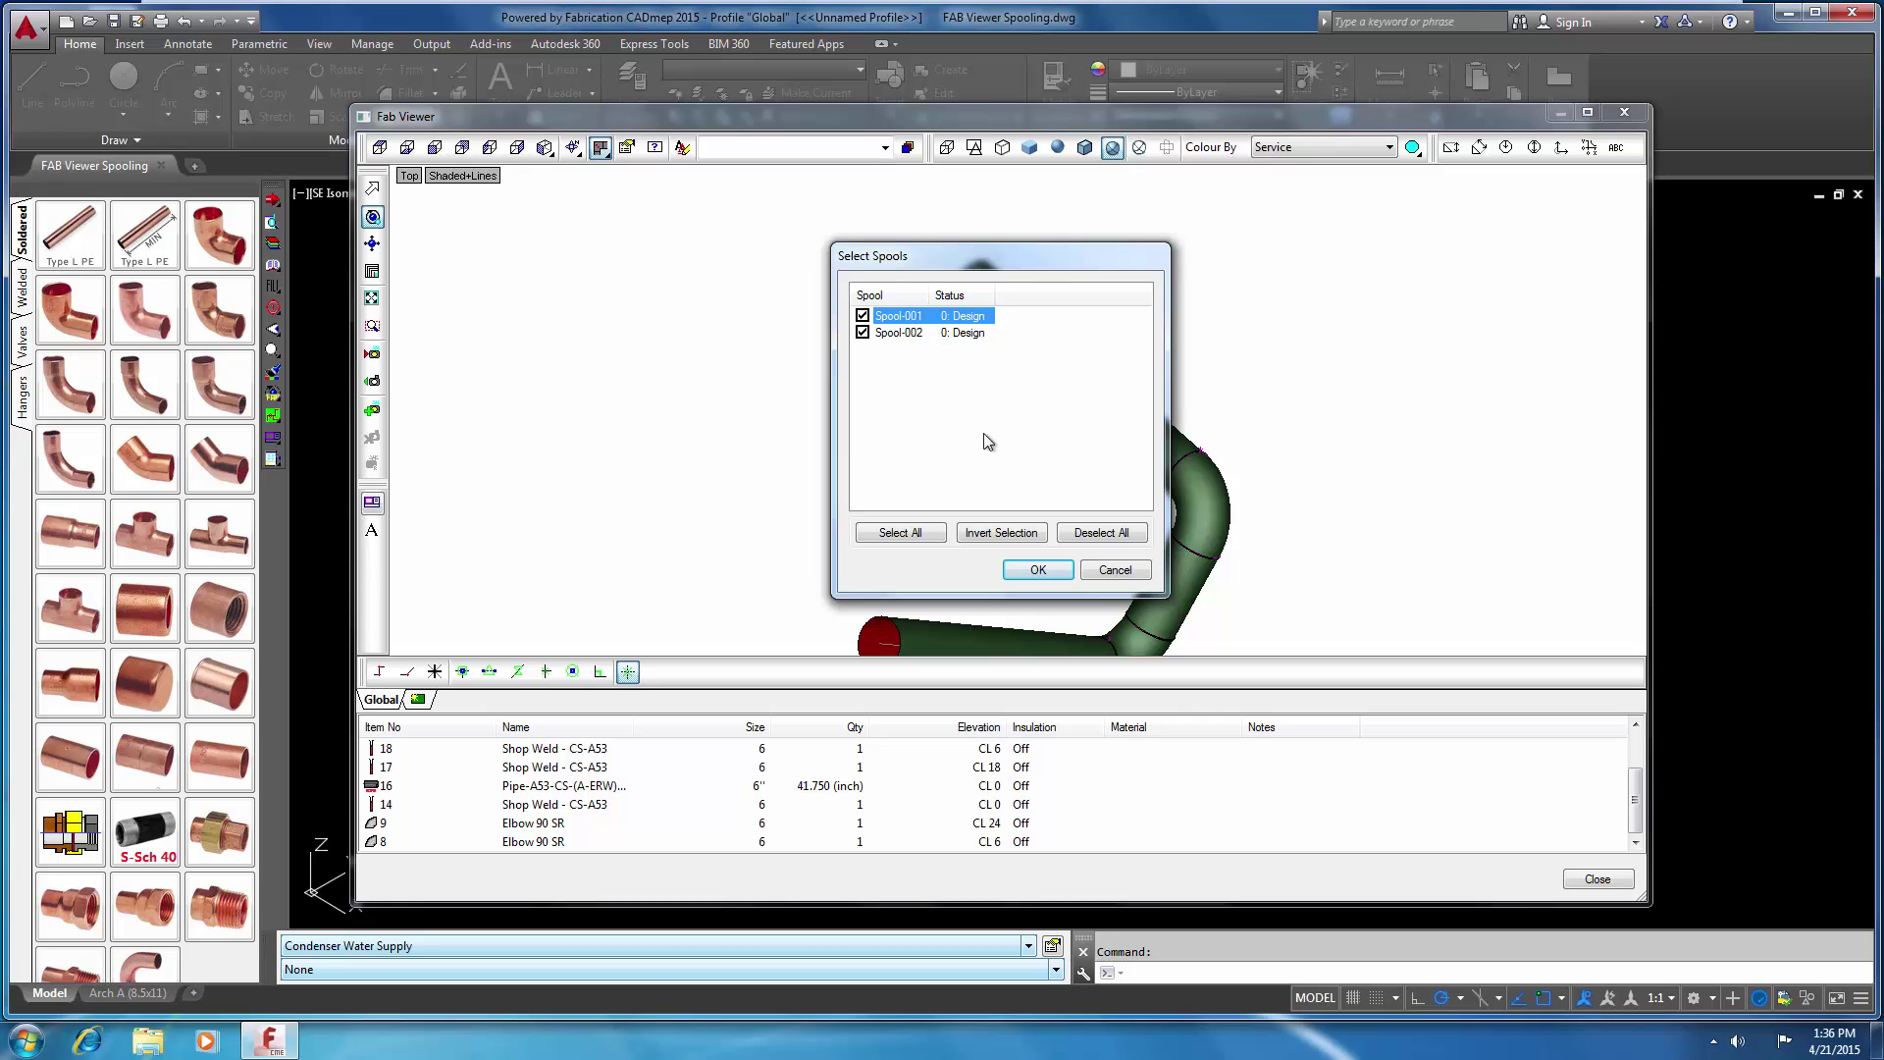
# Create Spool-001 and Spool-002, then show Spool-001 alone in Plan view
pyautogui.click(1040, 572)
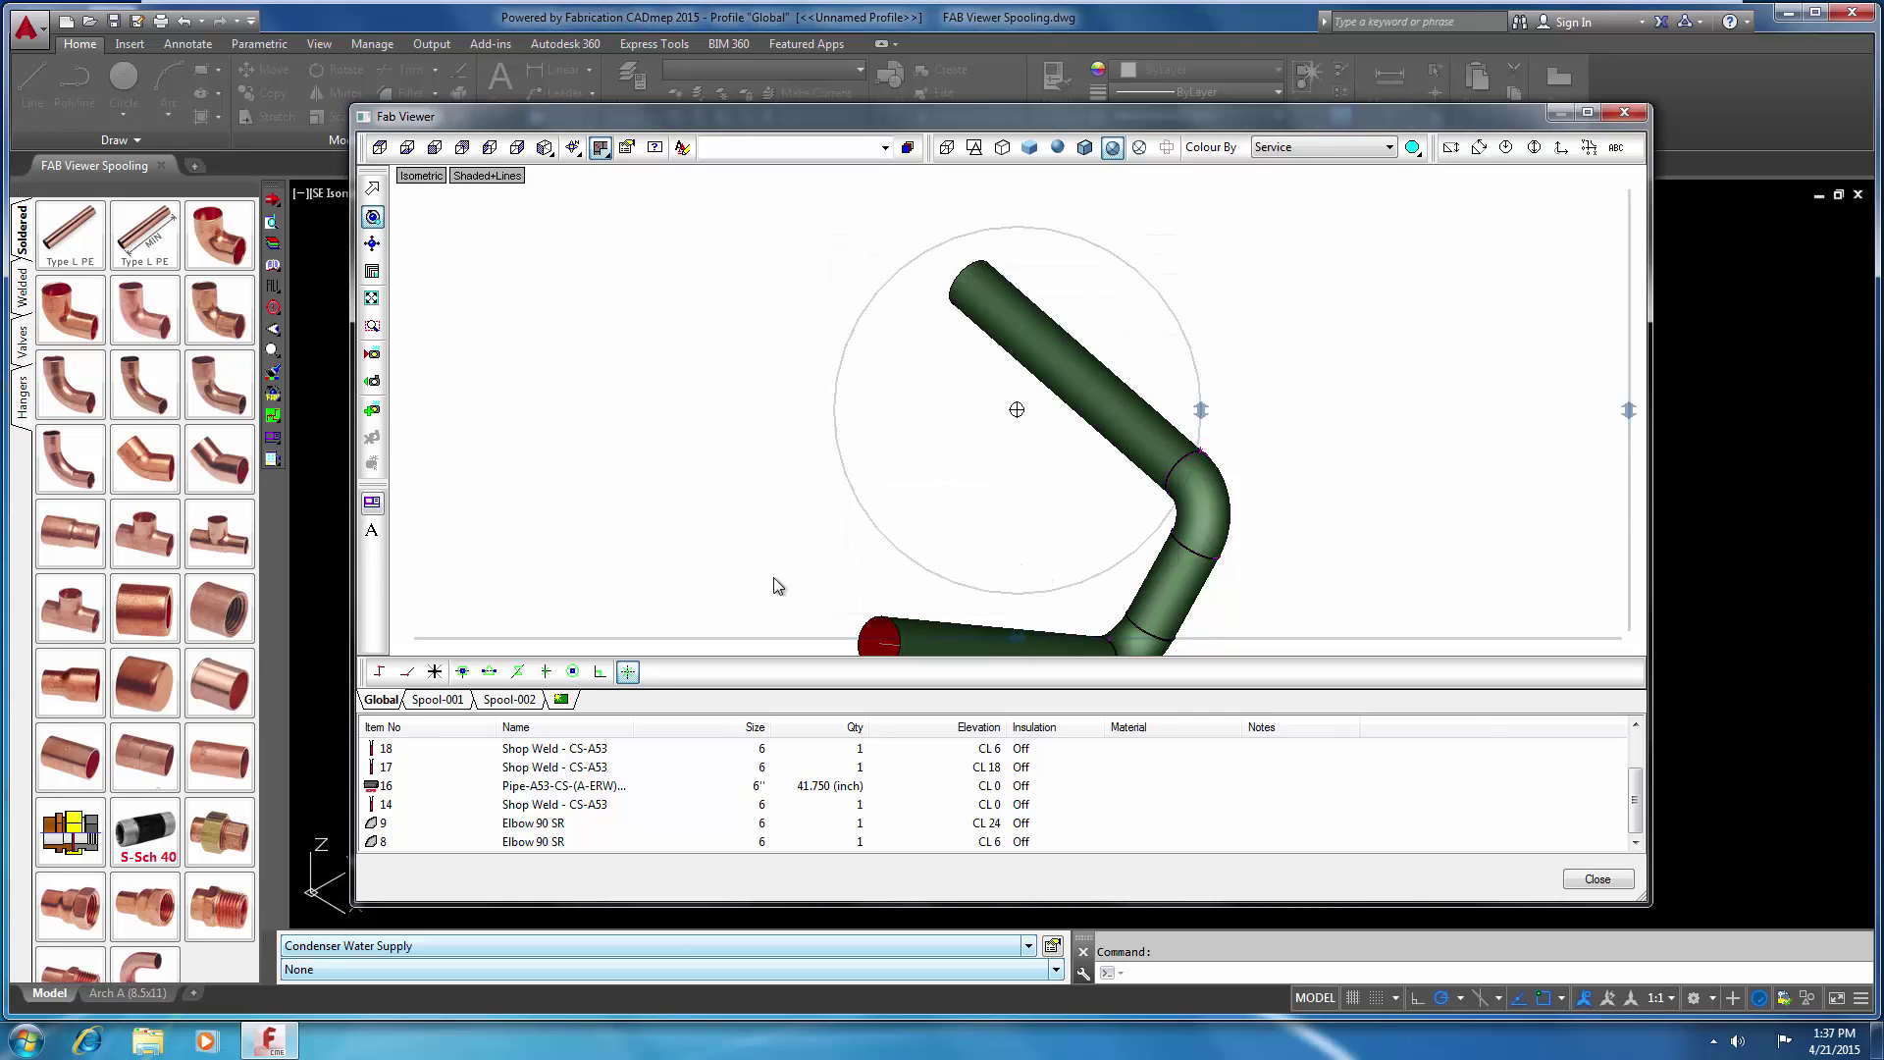
pyautogui.click(437, 699)
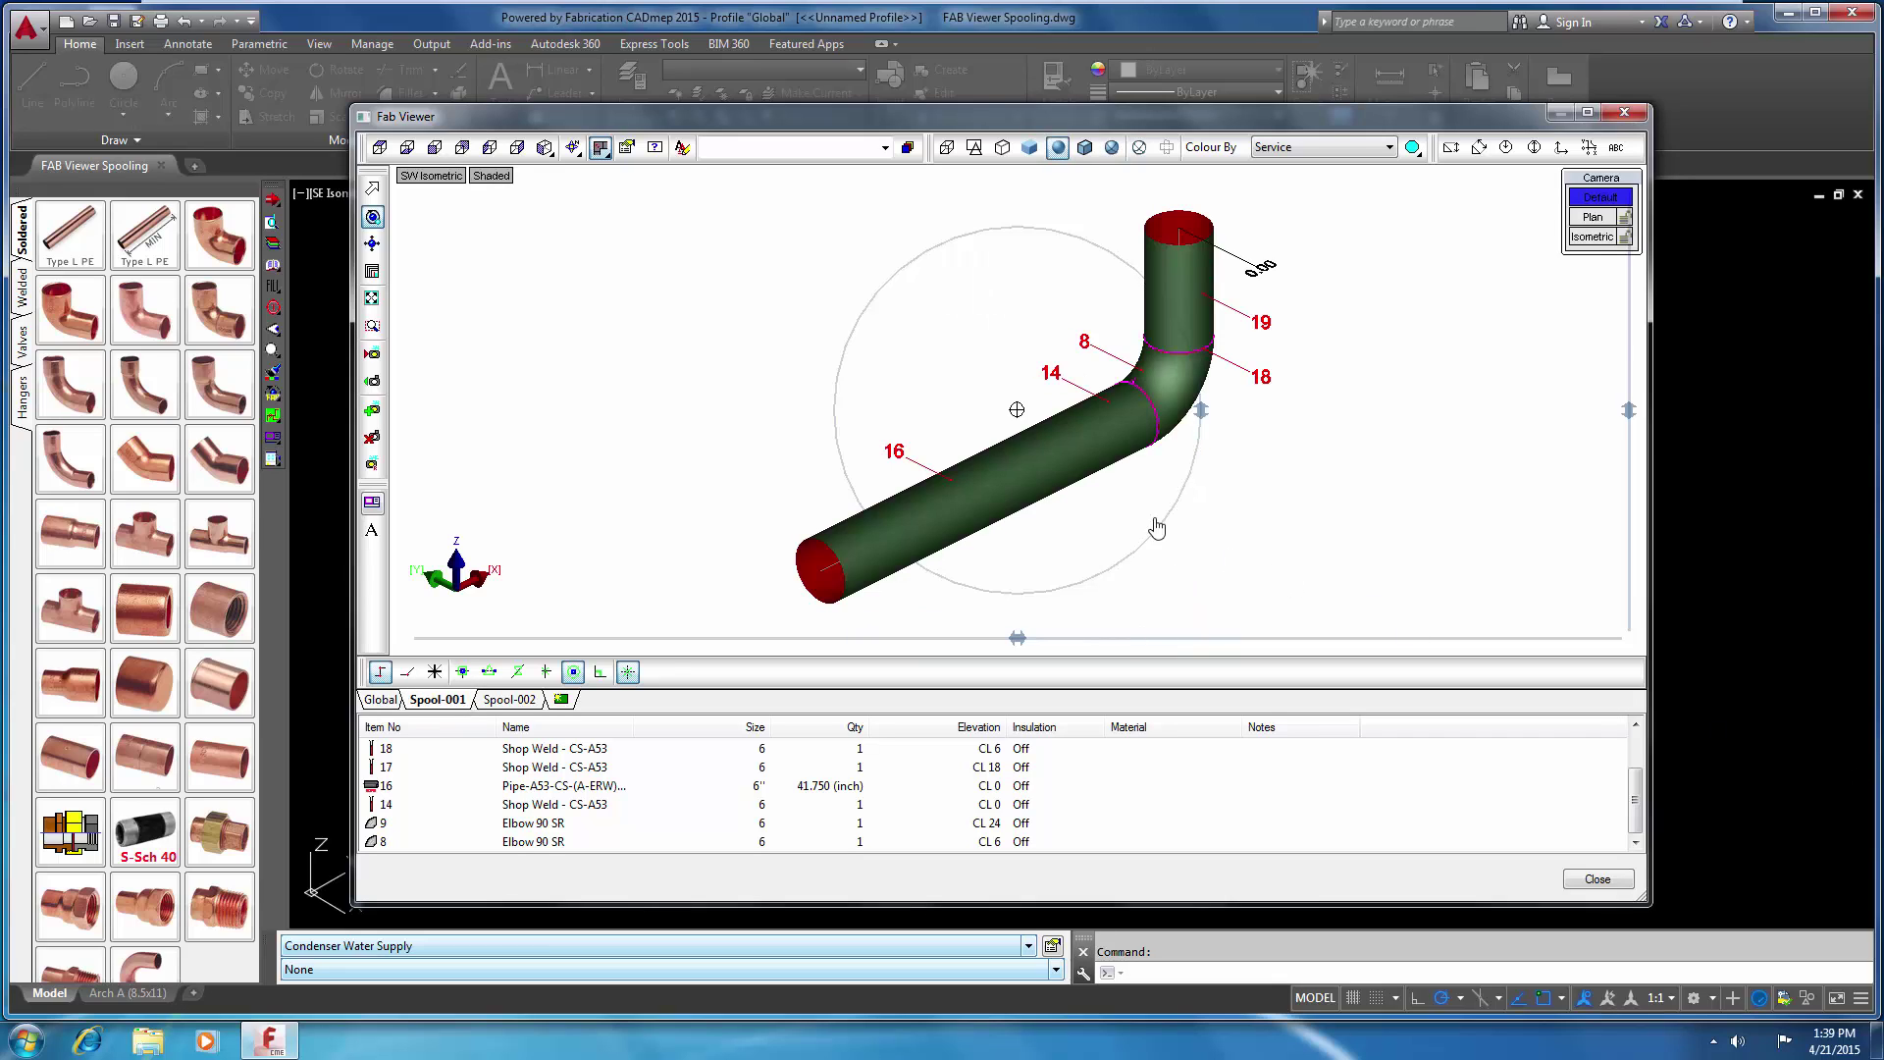
pyautogui.click(1591, 218)
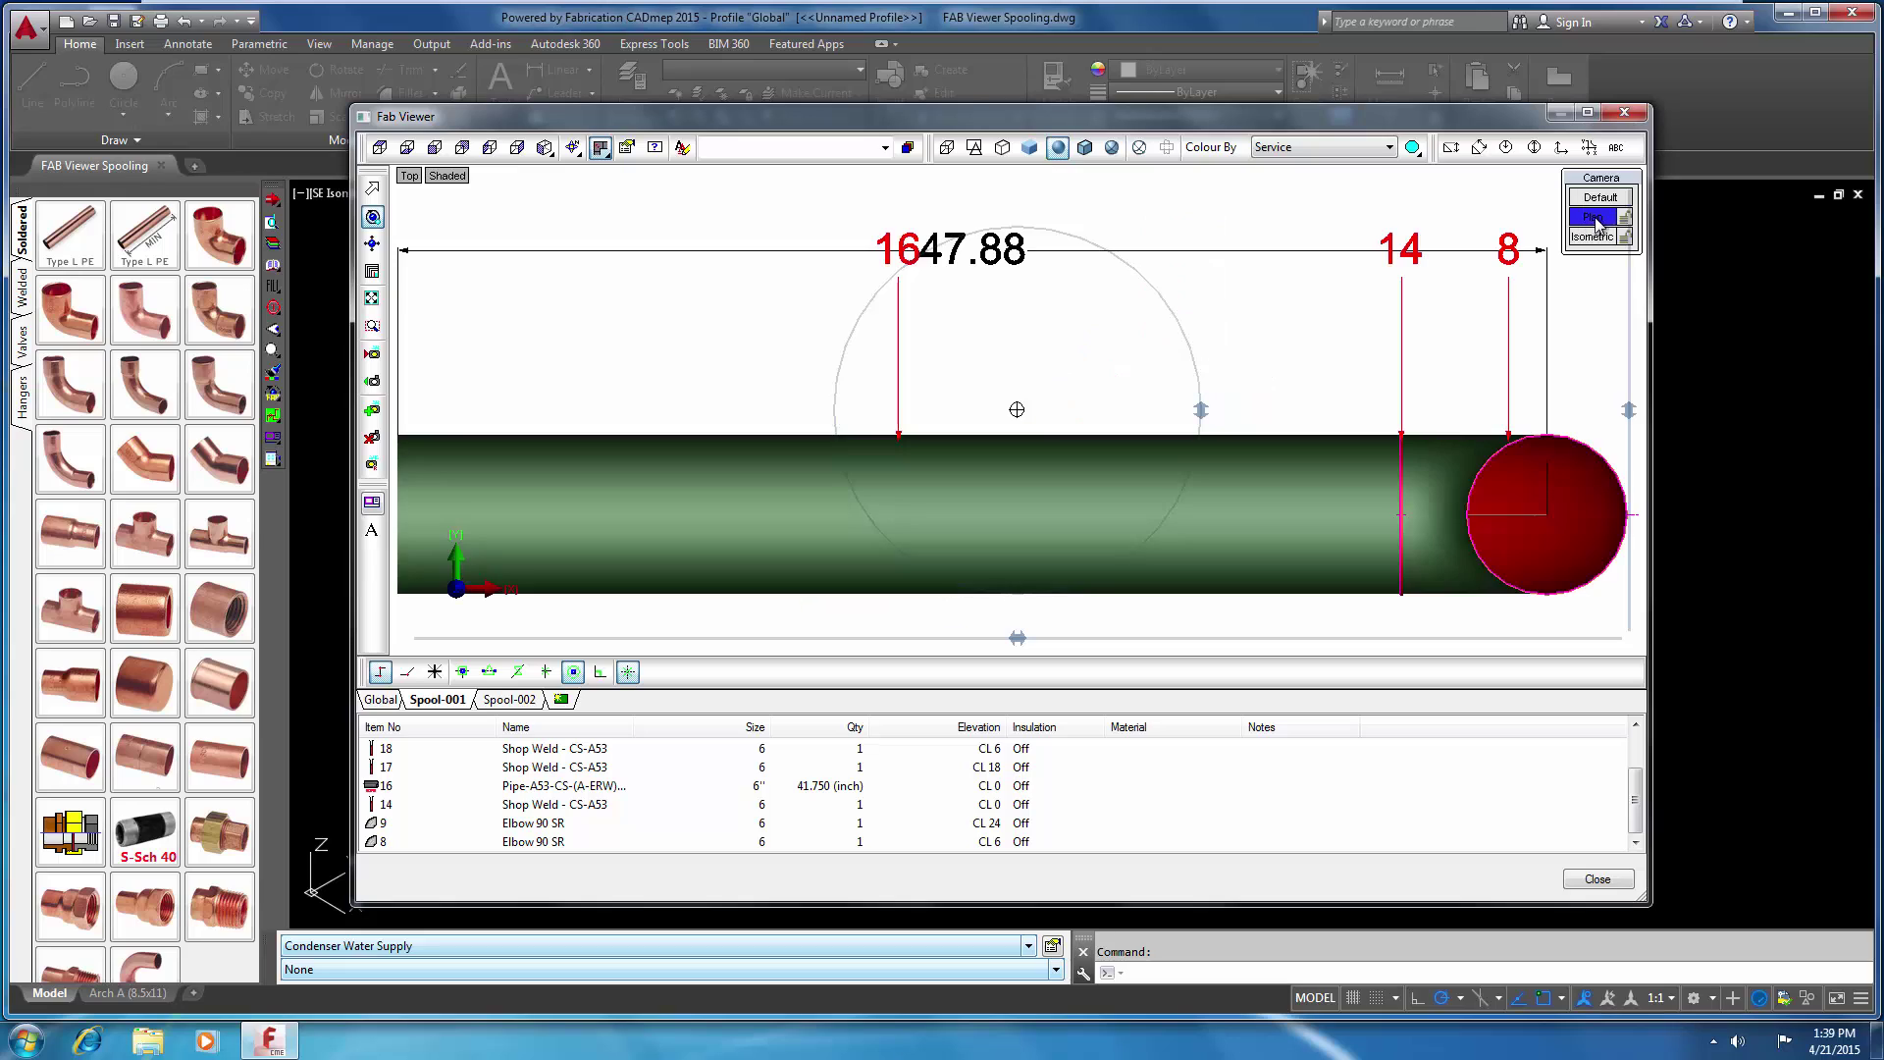
pyautogui.click(371, 191)
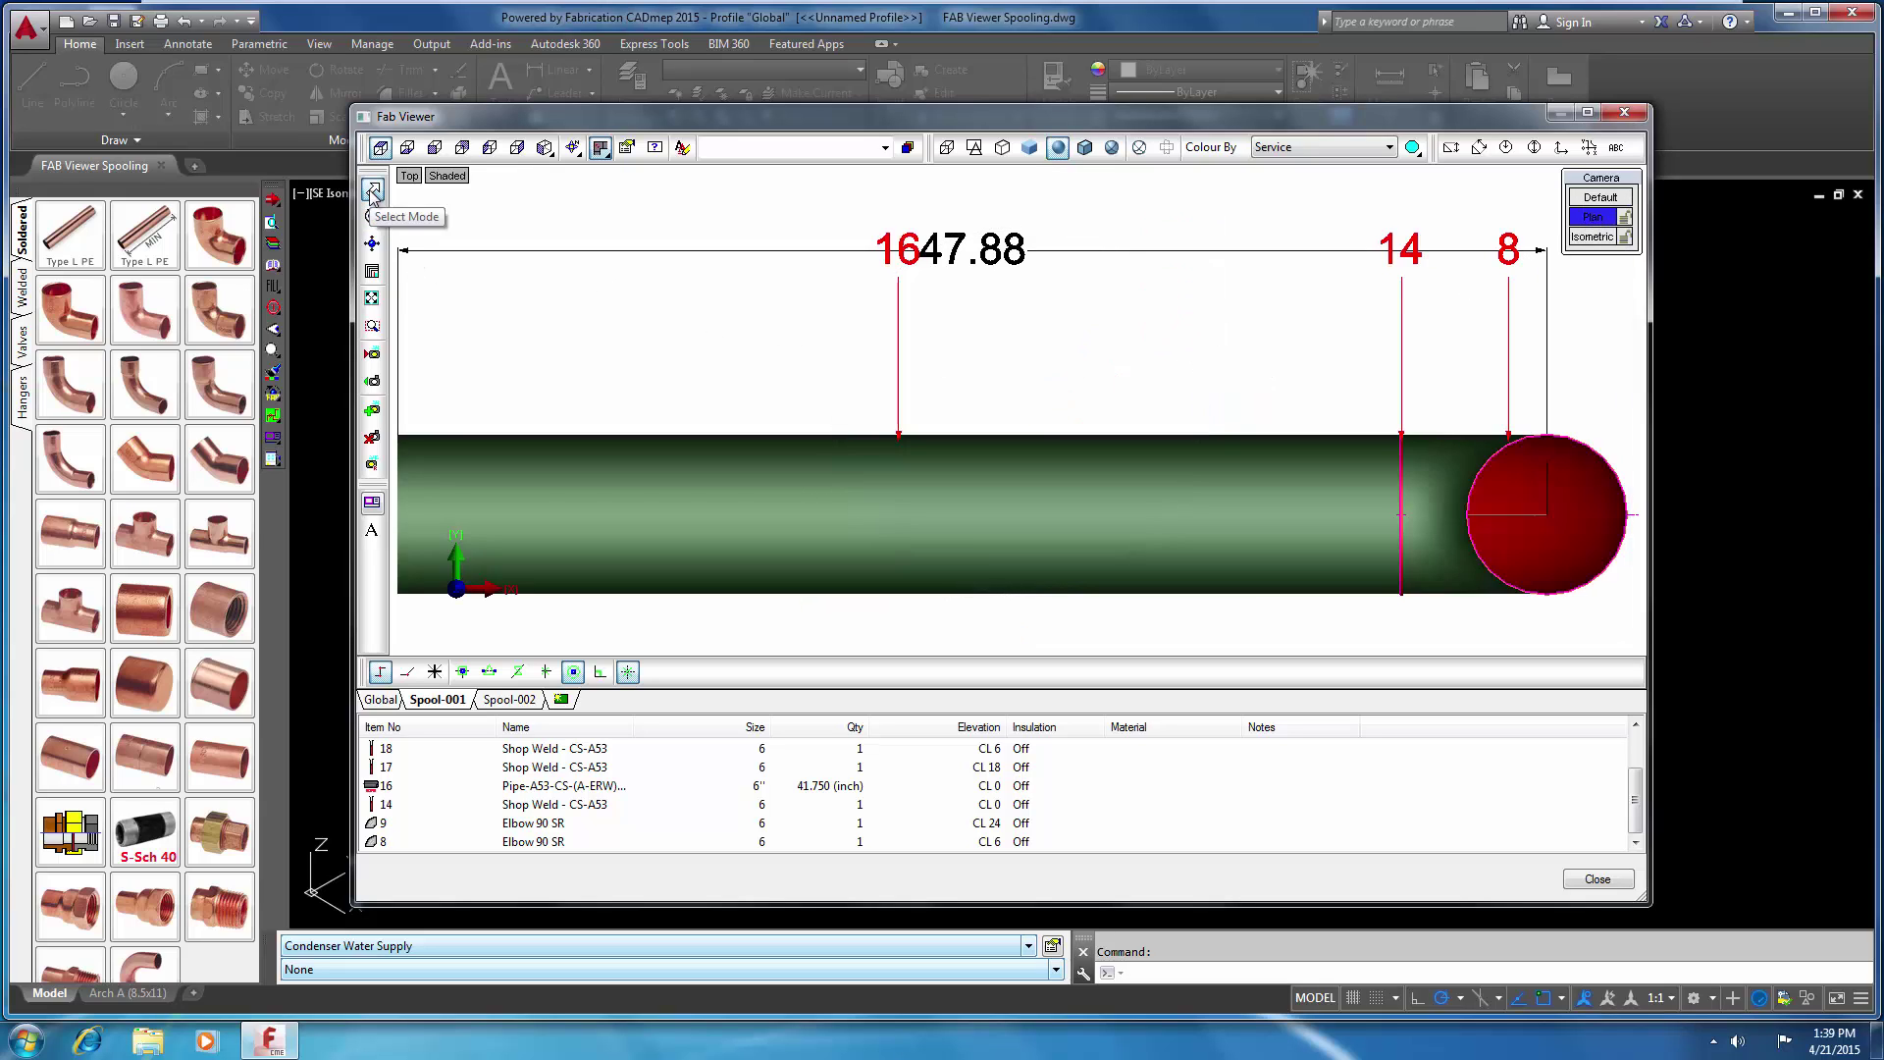
pyautogui.scroll(-4, 984, 389)
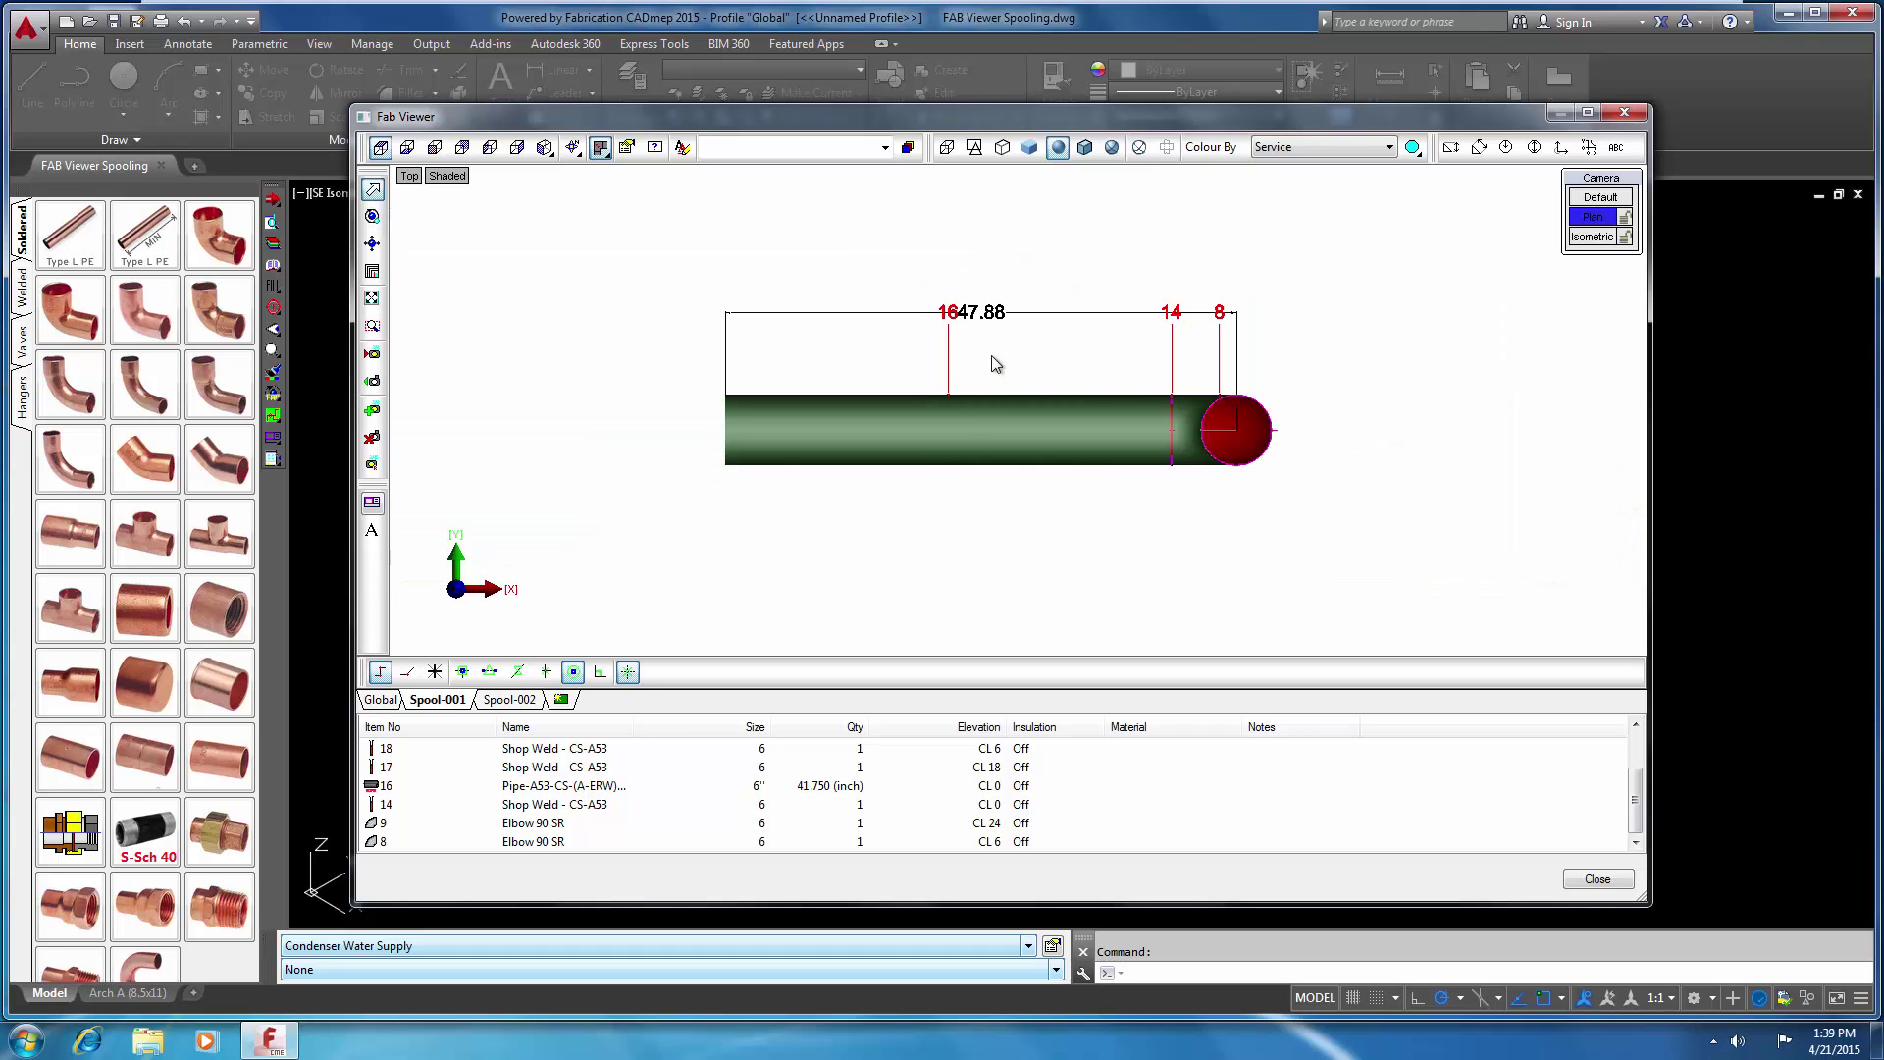
# Move the 47.88 dimension below the pipe and show hidden-line outlines
pyautogui.click(986, 316)
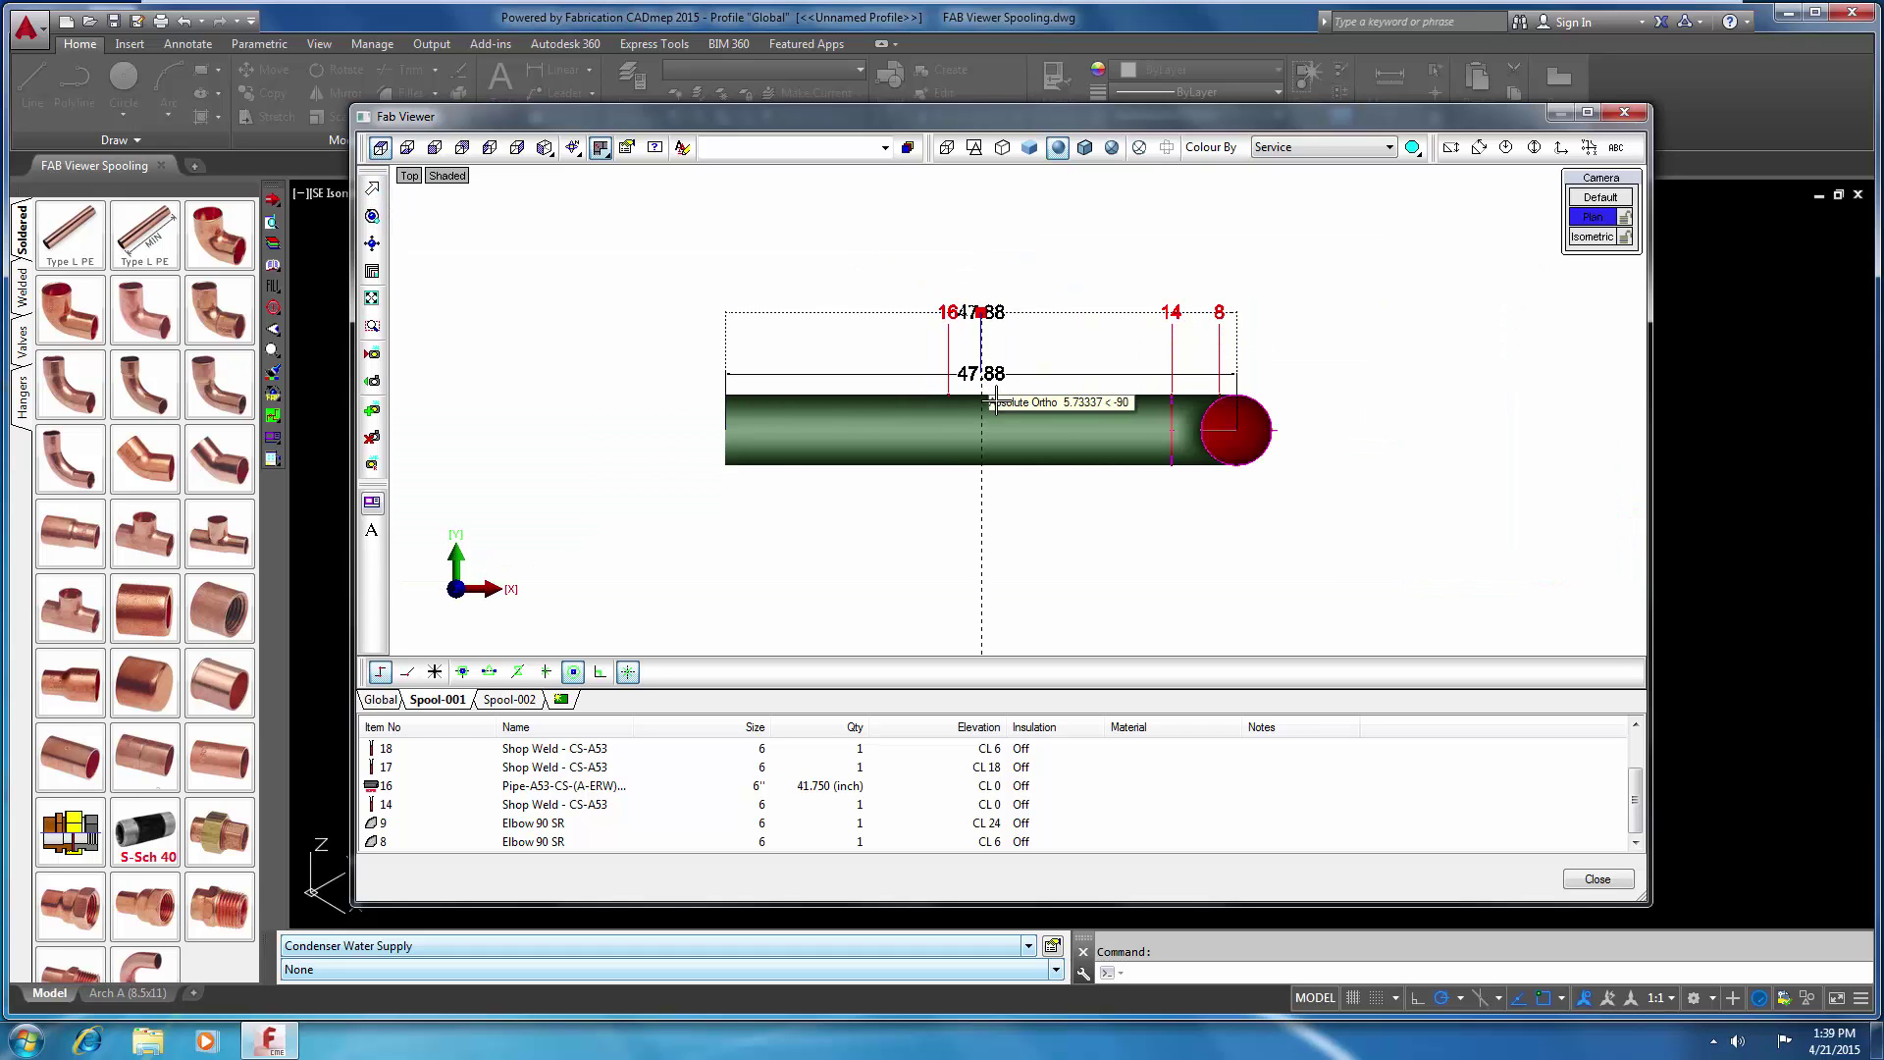
pyautogui.click(1011, 508)
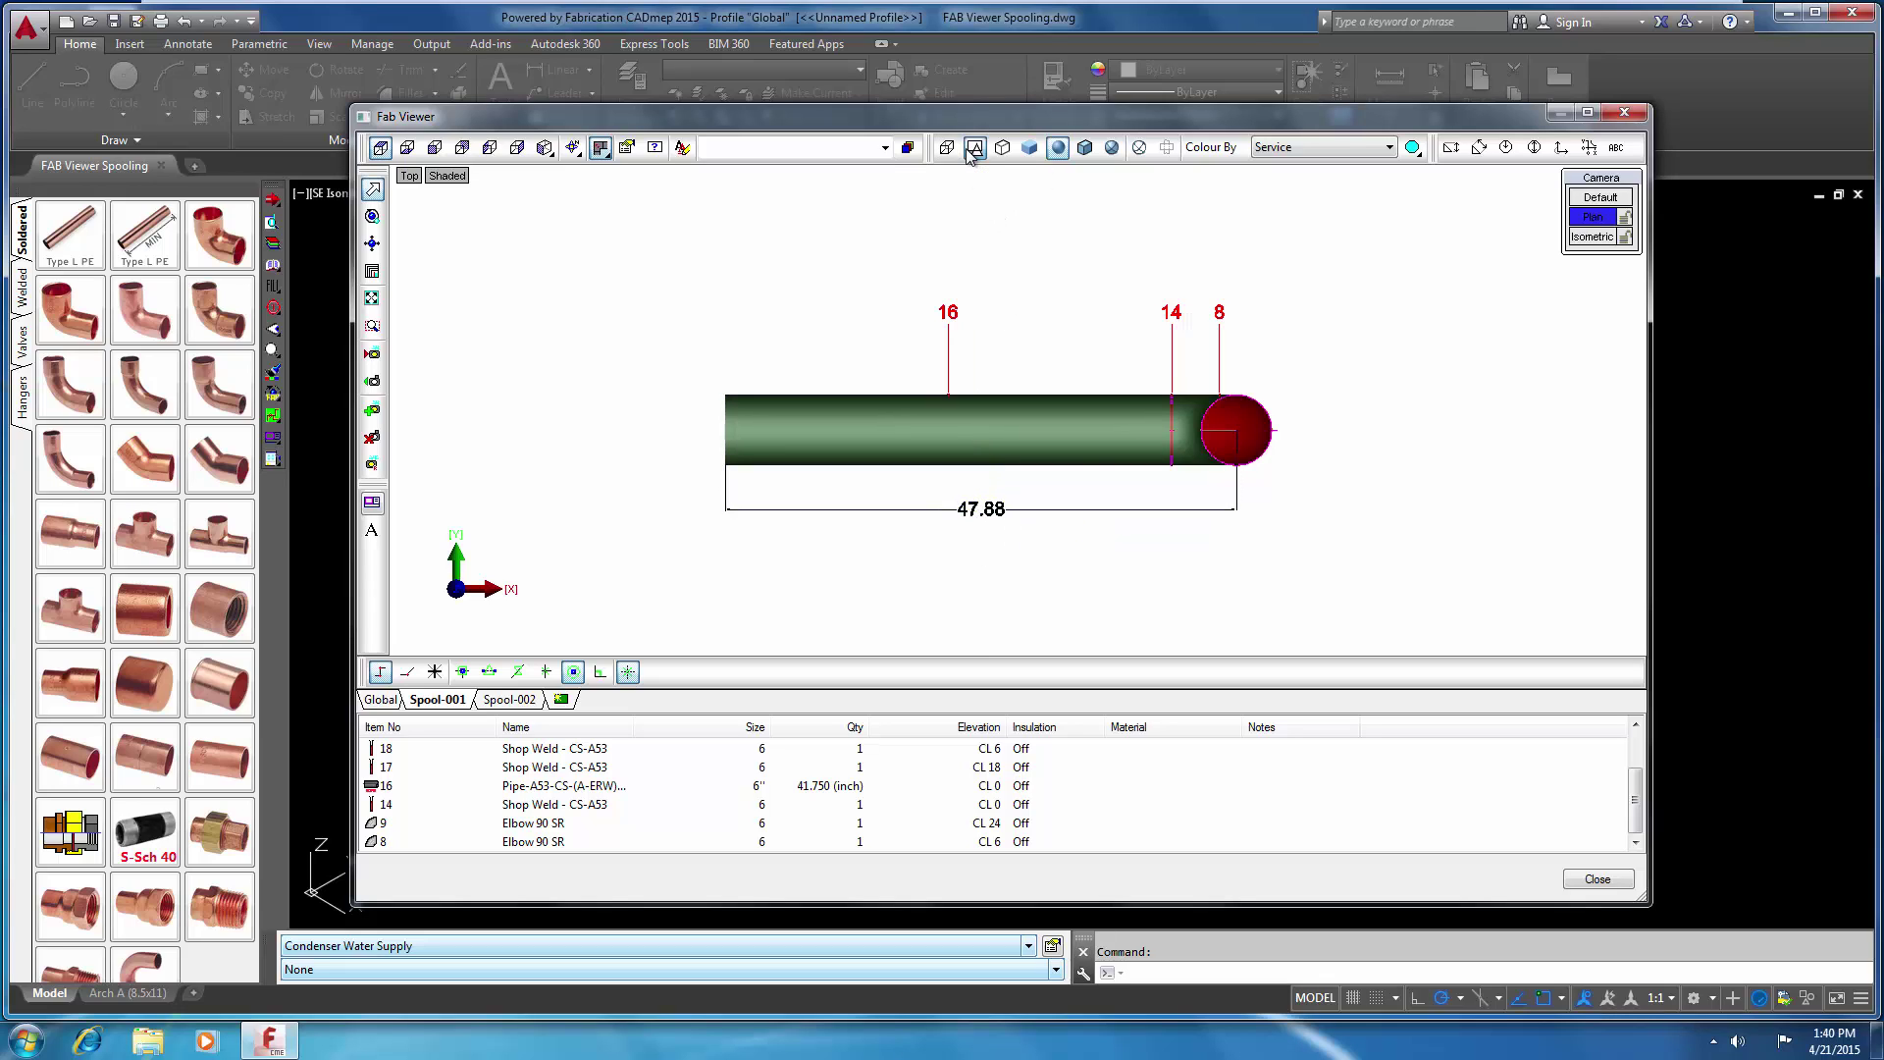
pyautogui.click(1001, 147)
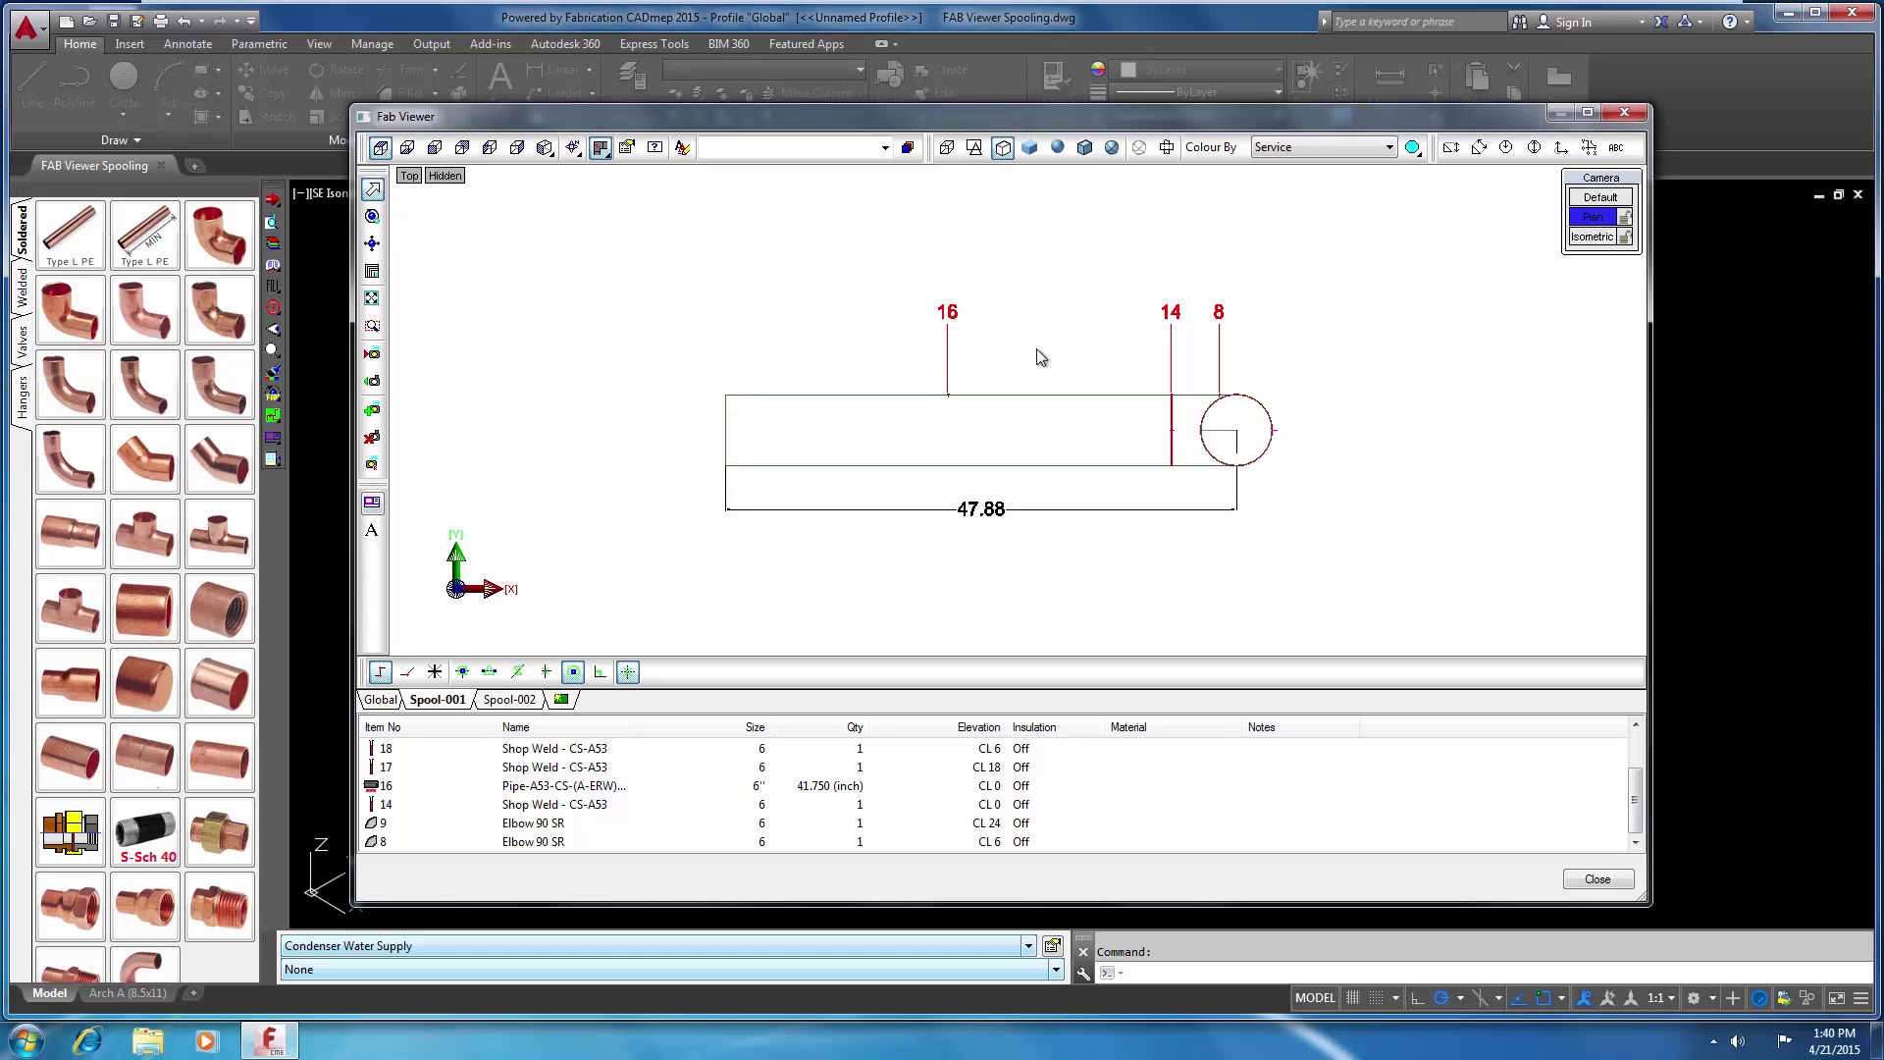
pyautogui.click(1590, 238)
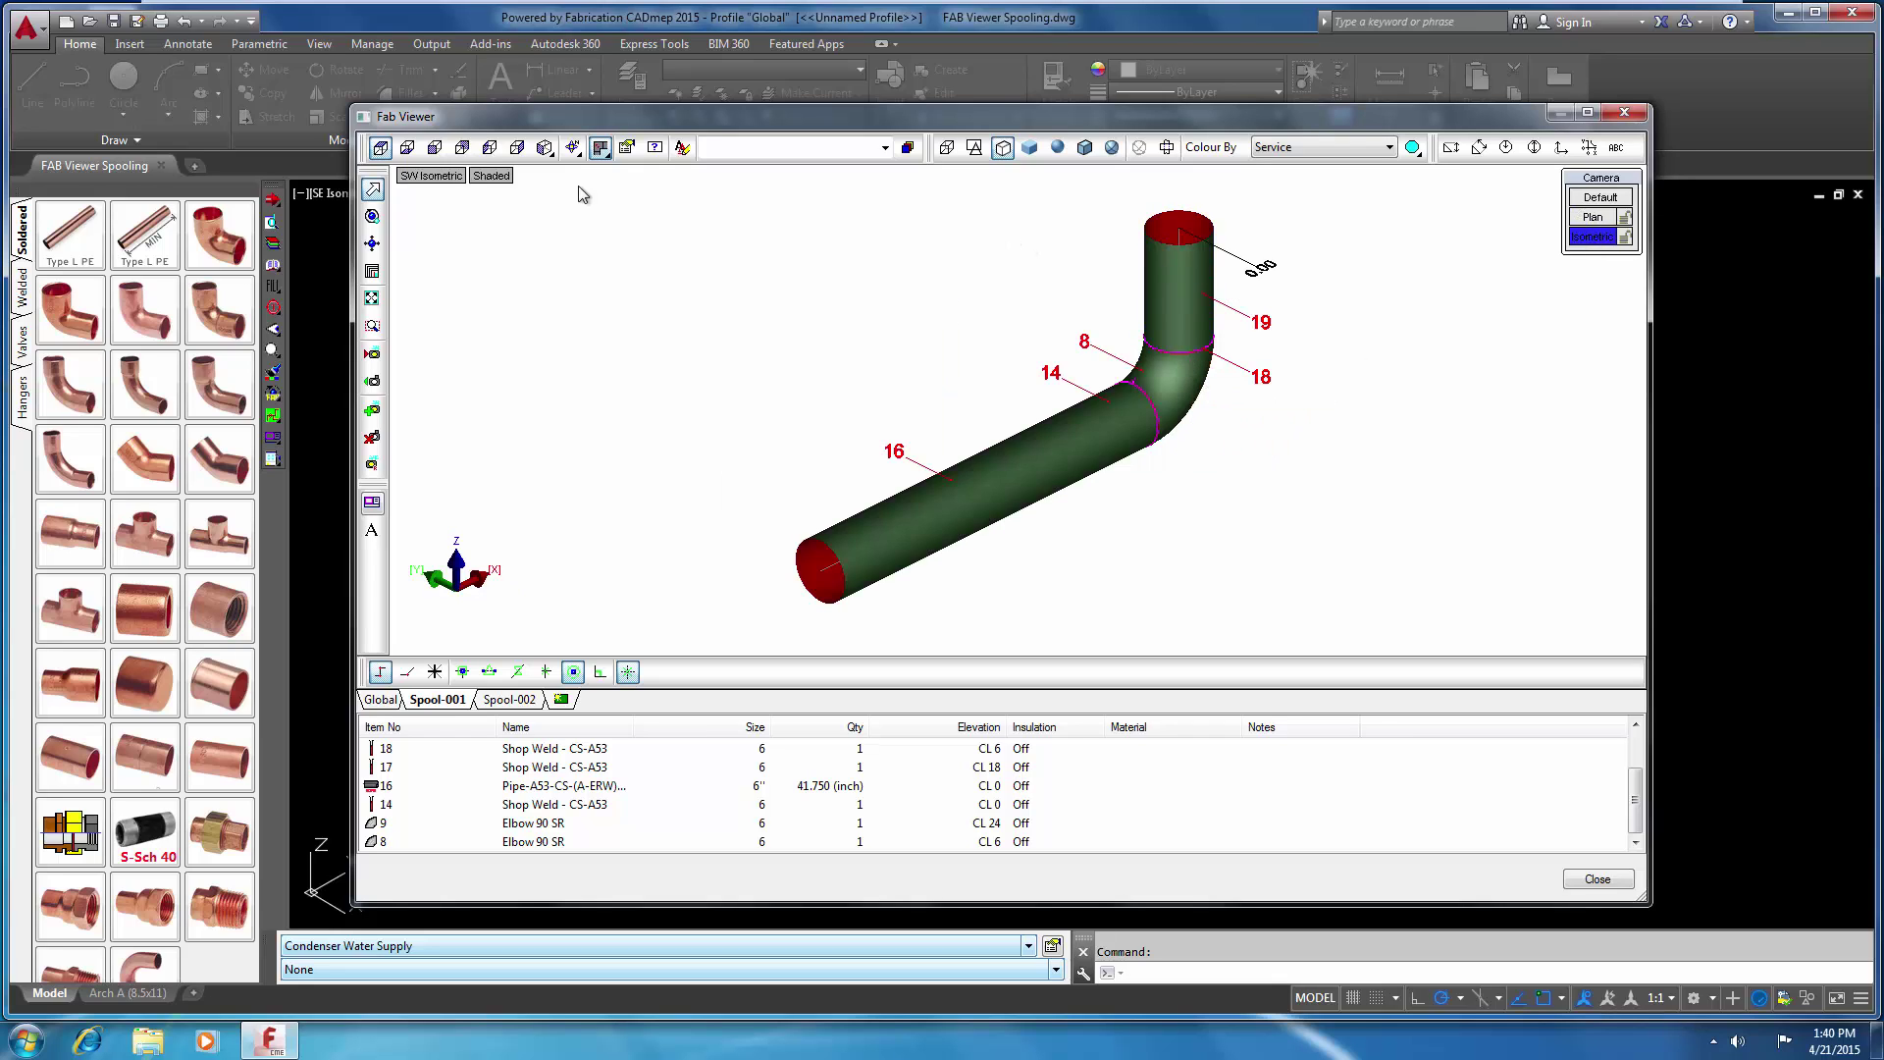
# In Front view, dimension the vertical leg at 19.76, then return to Isometric
pyautogui.click(435, 148)
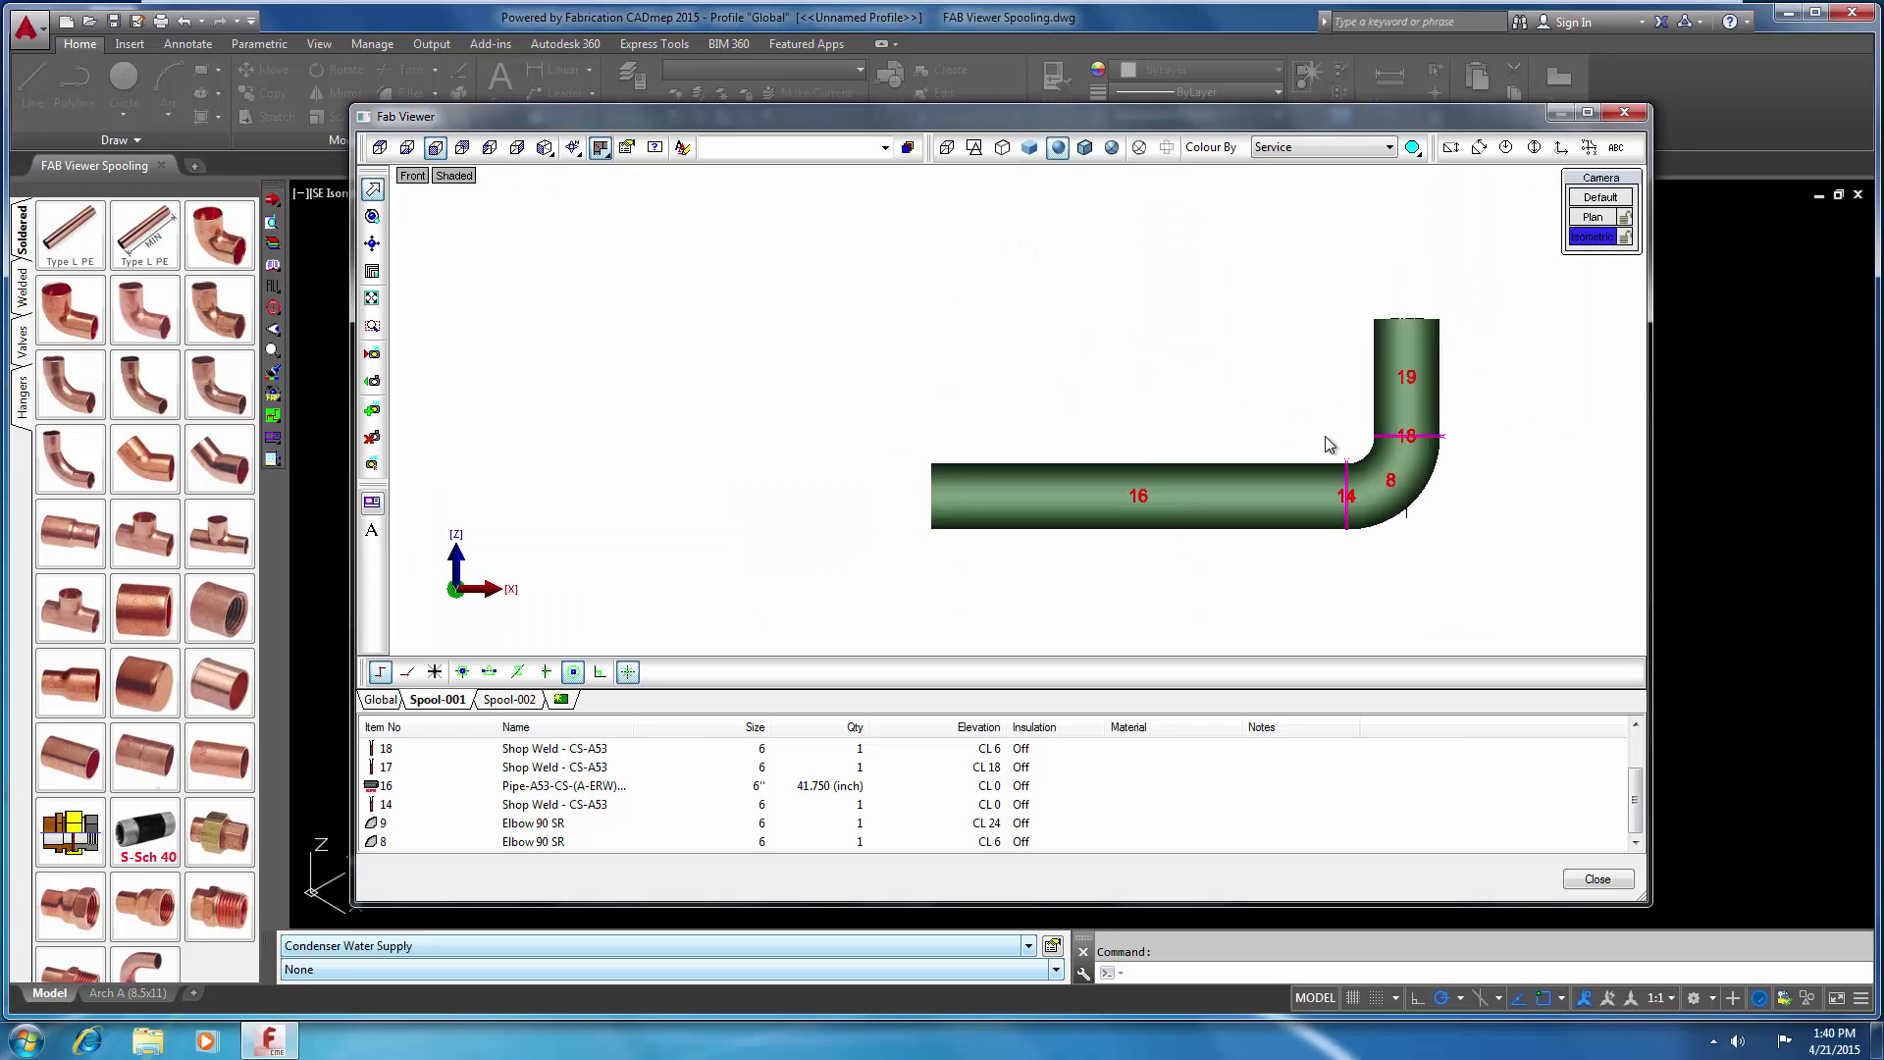
pyautogui.click(1450, 147)
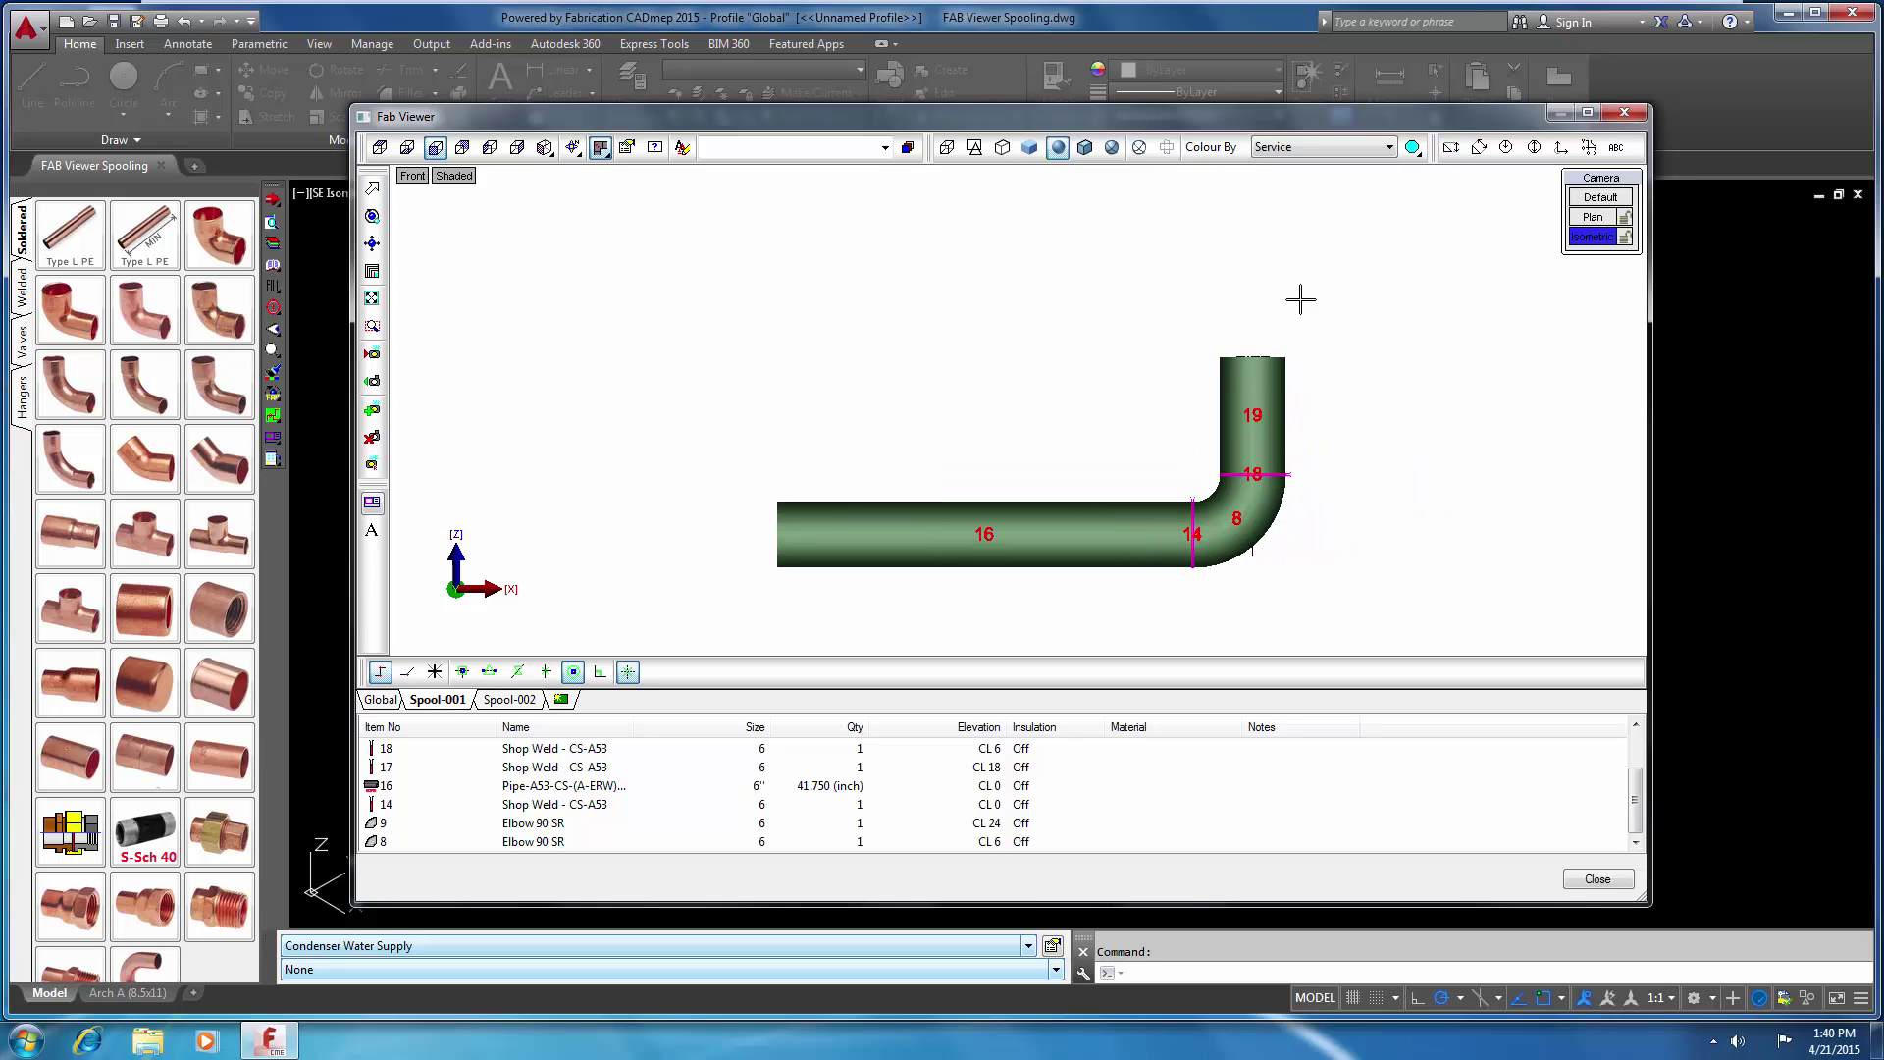
pyautogui.click(1253, 552)
pyautogui.click(1346, 505)
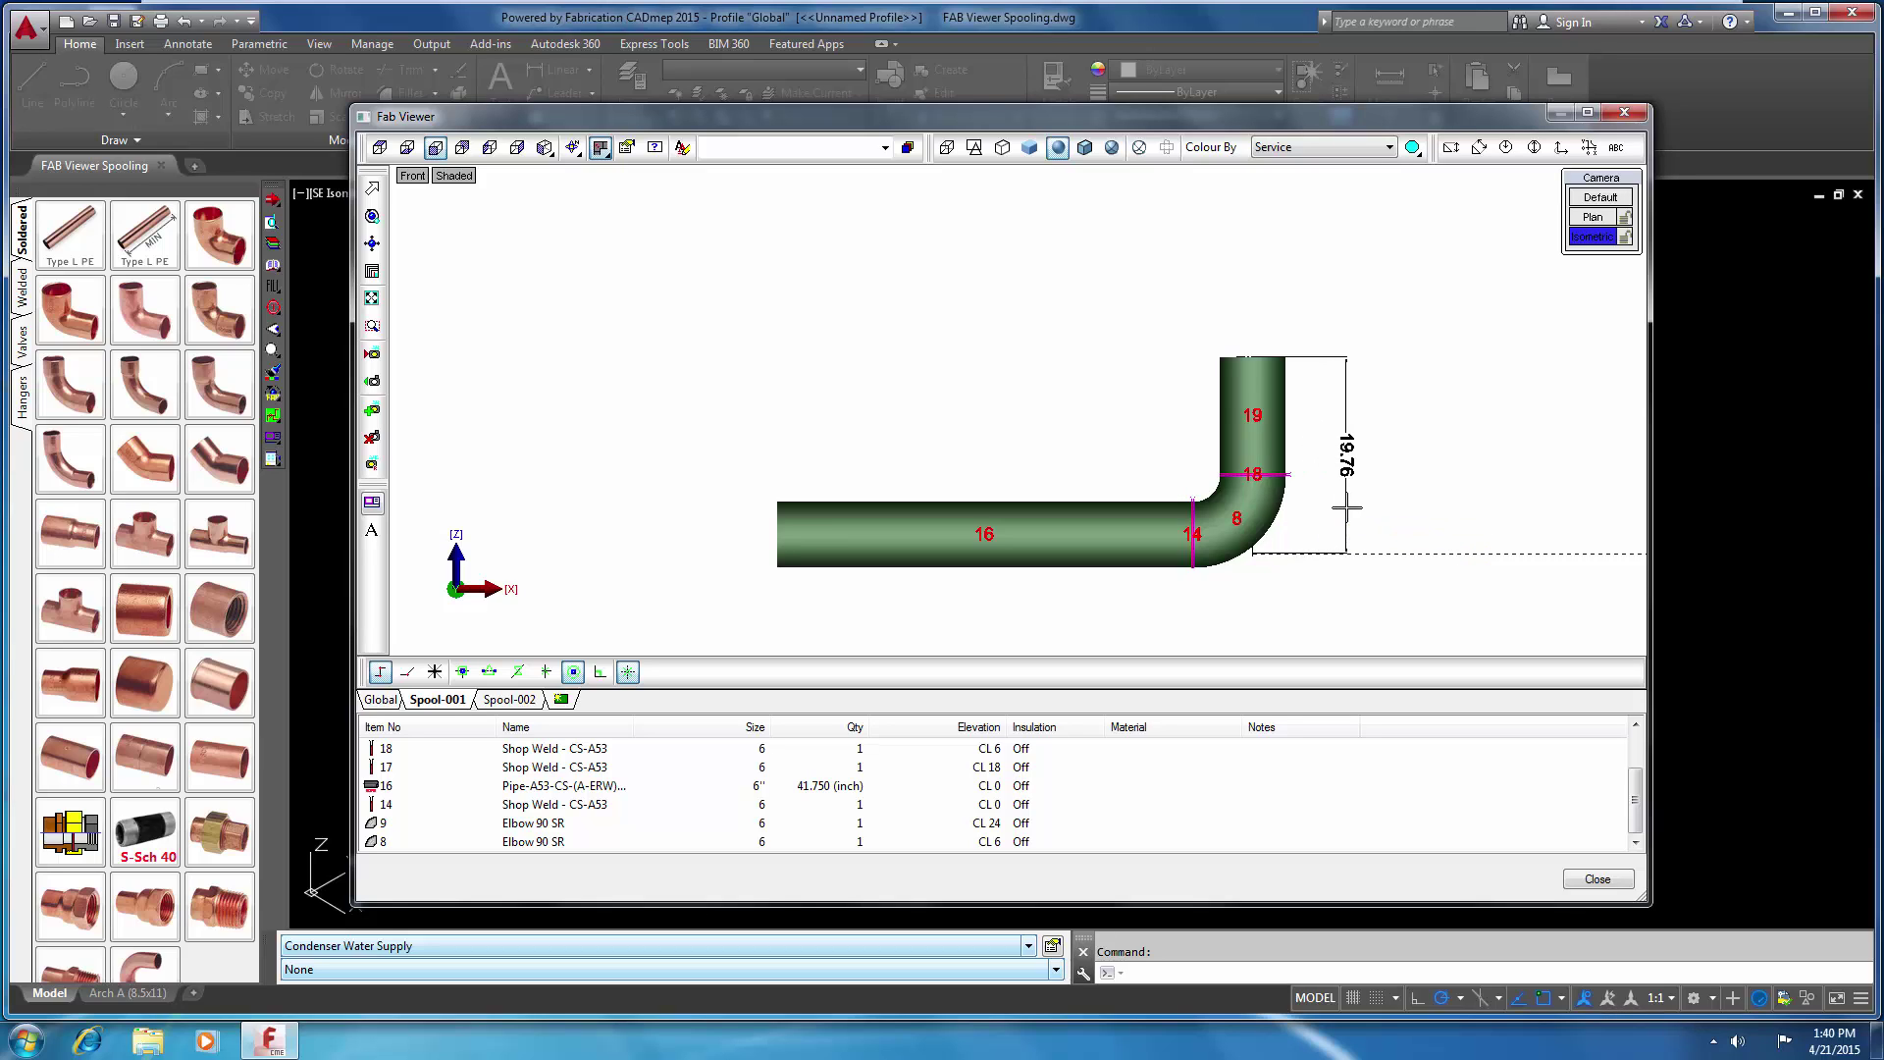
pyautogui.click(544, 147)
# Place item labels 19 and 18 beside the vertical pipe, with hidden-line display
pyautogui.click(1227, 290)
pyautogui.rightClick(1251, 342)
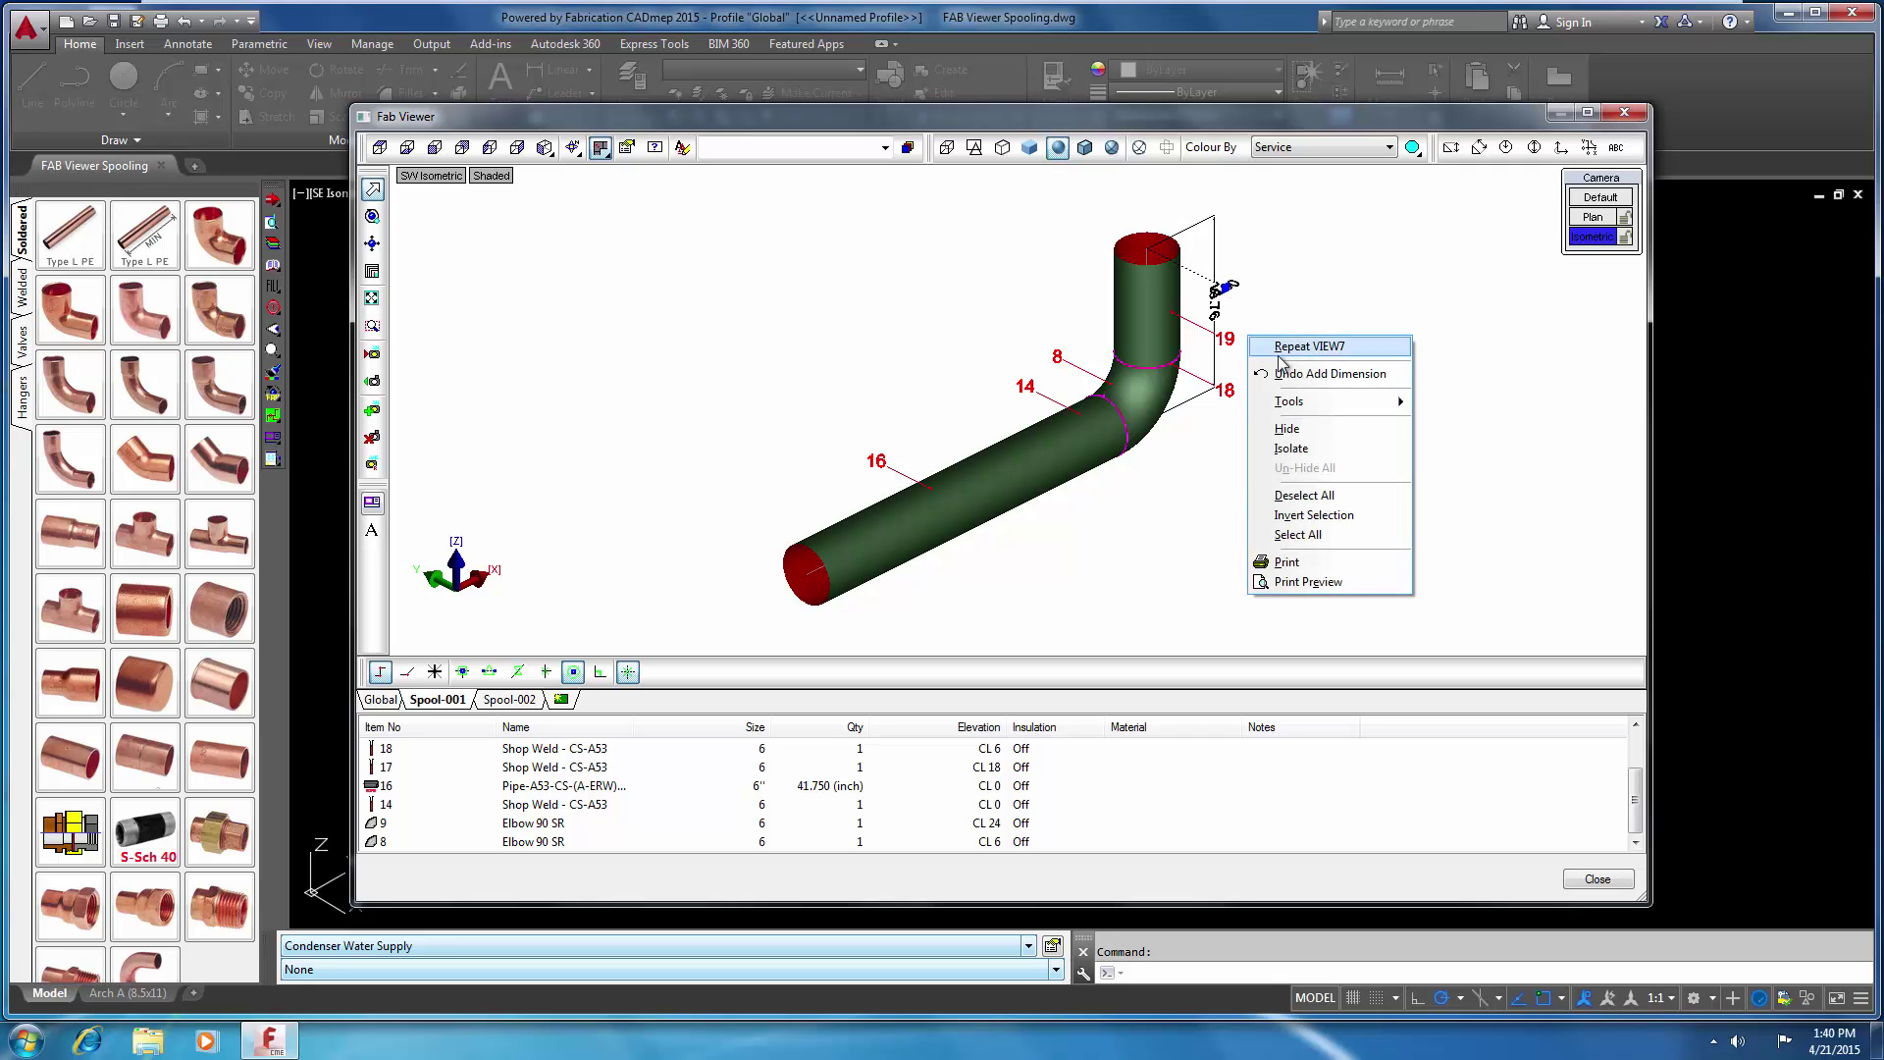
pyautogui.click(1297, 432)
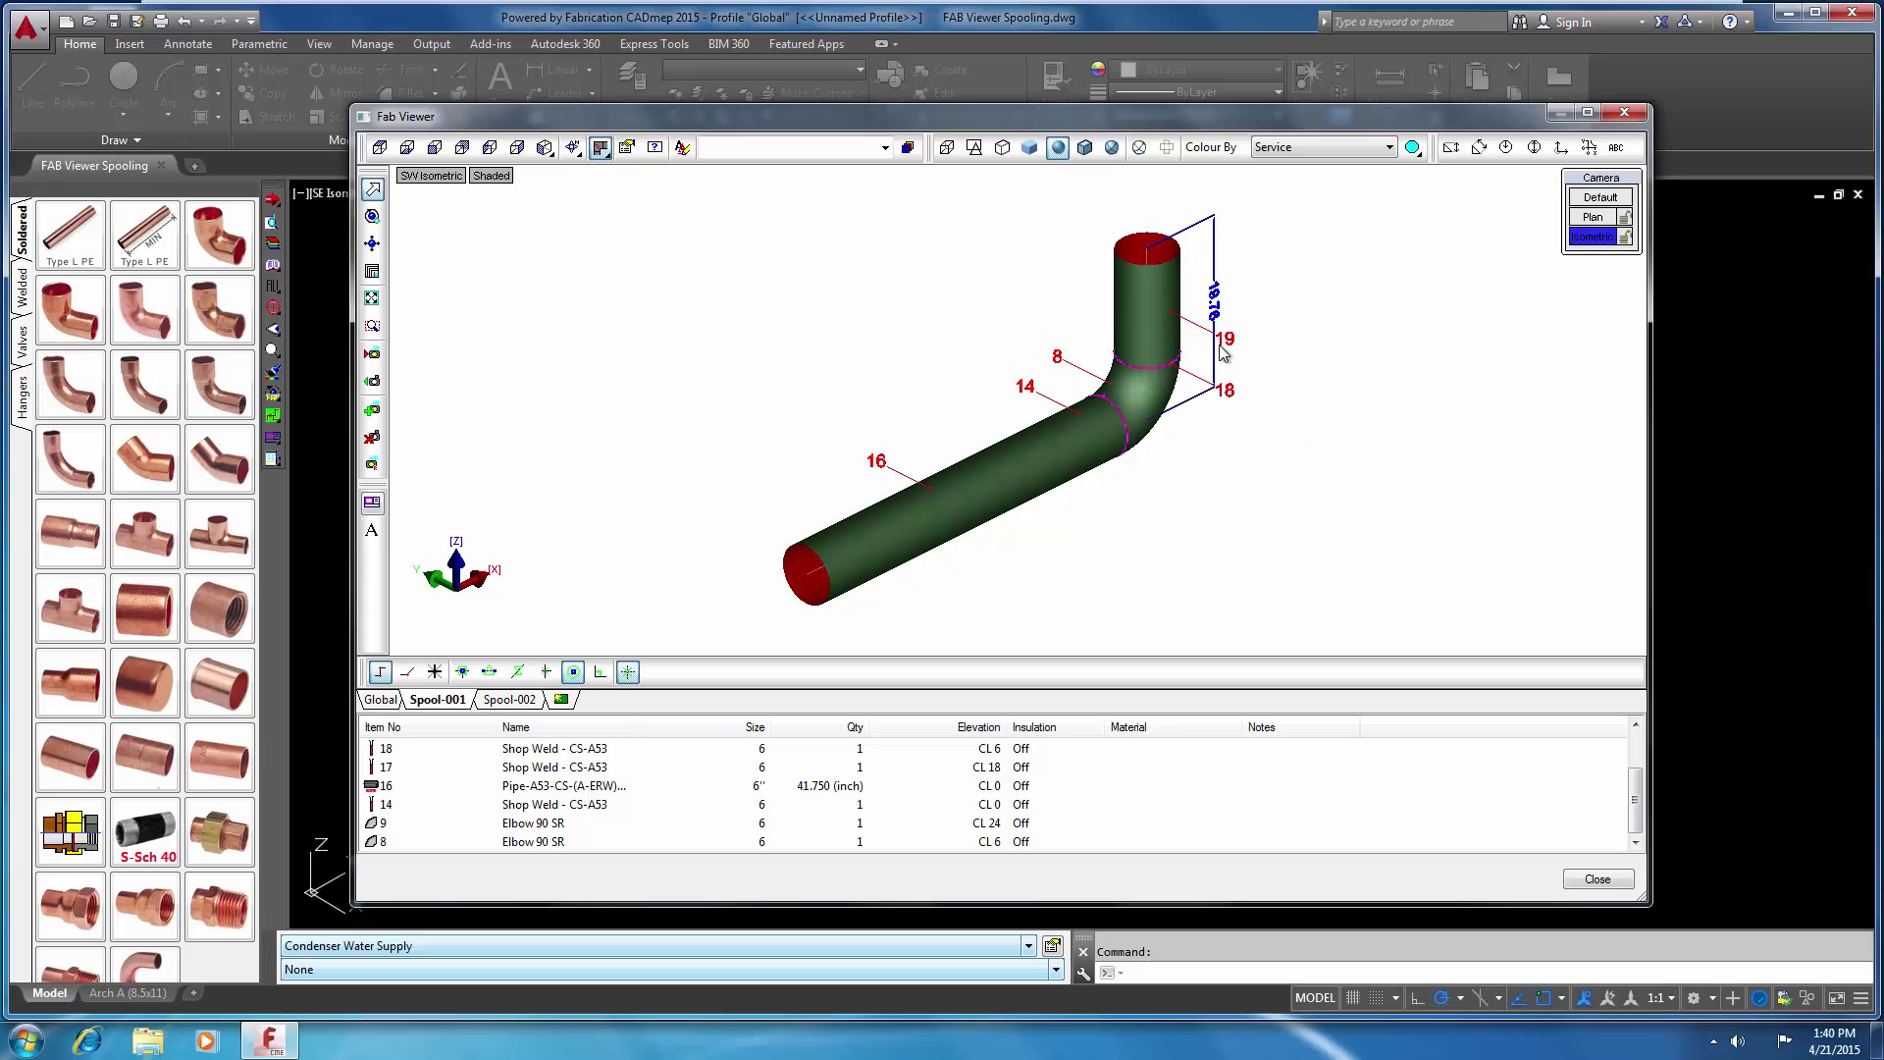
pyautogui.click(435, 671)
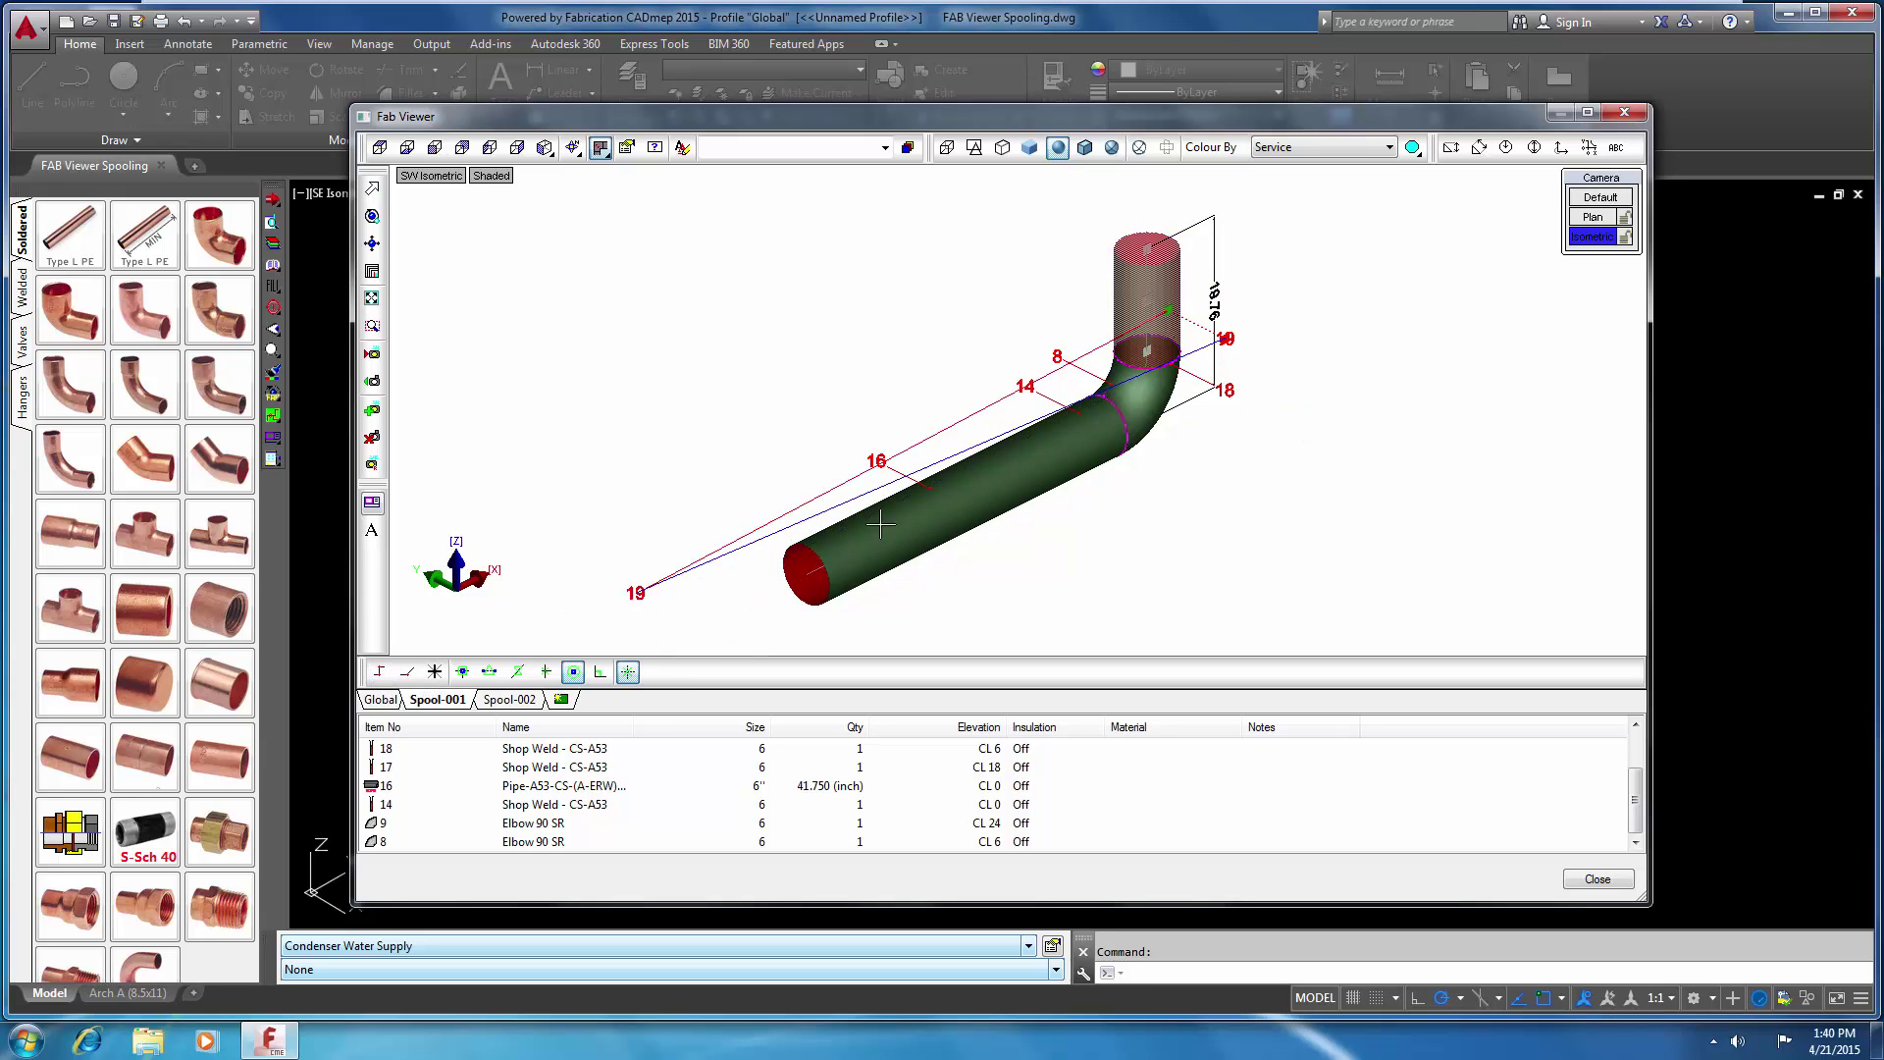
pyautogui.click(1068, 278)
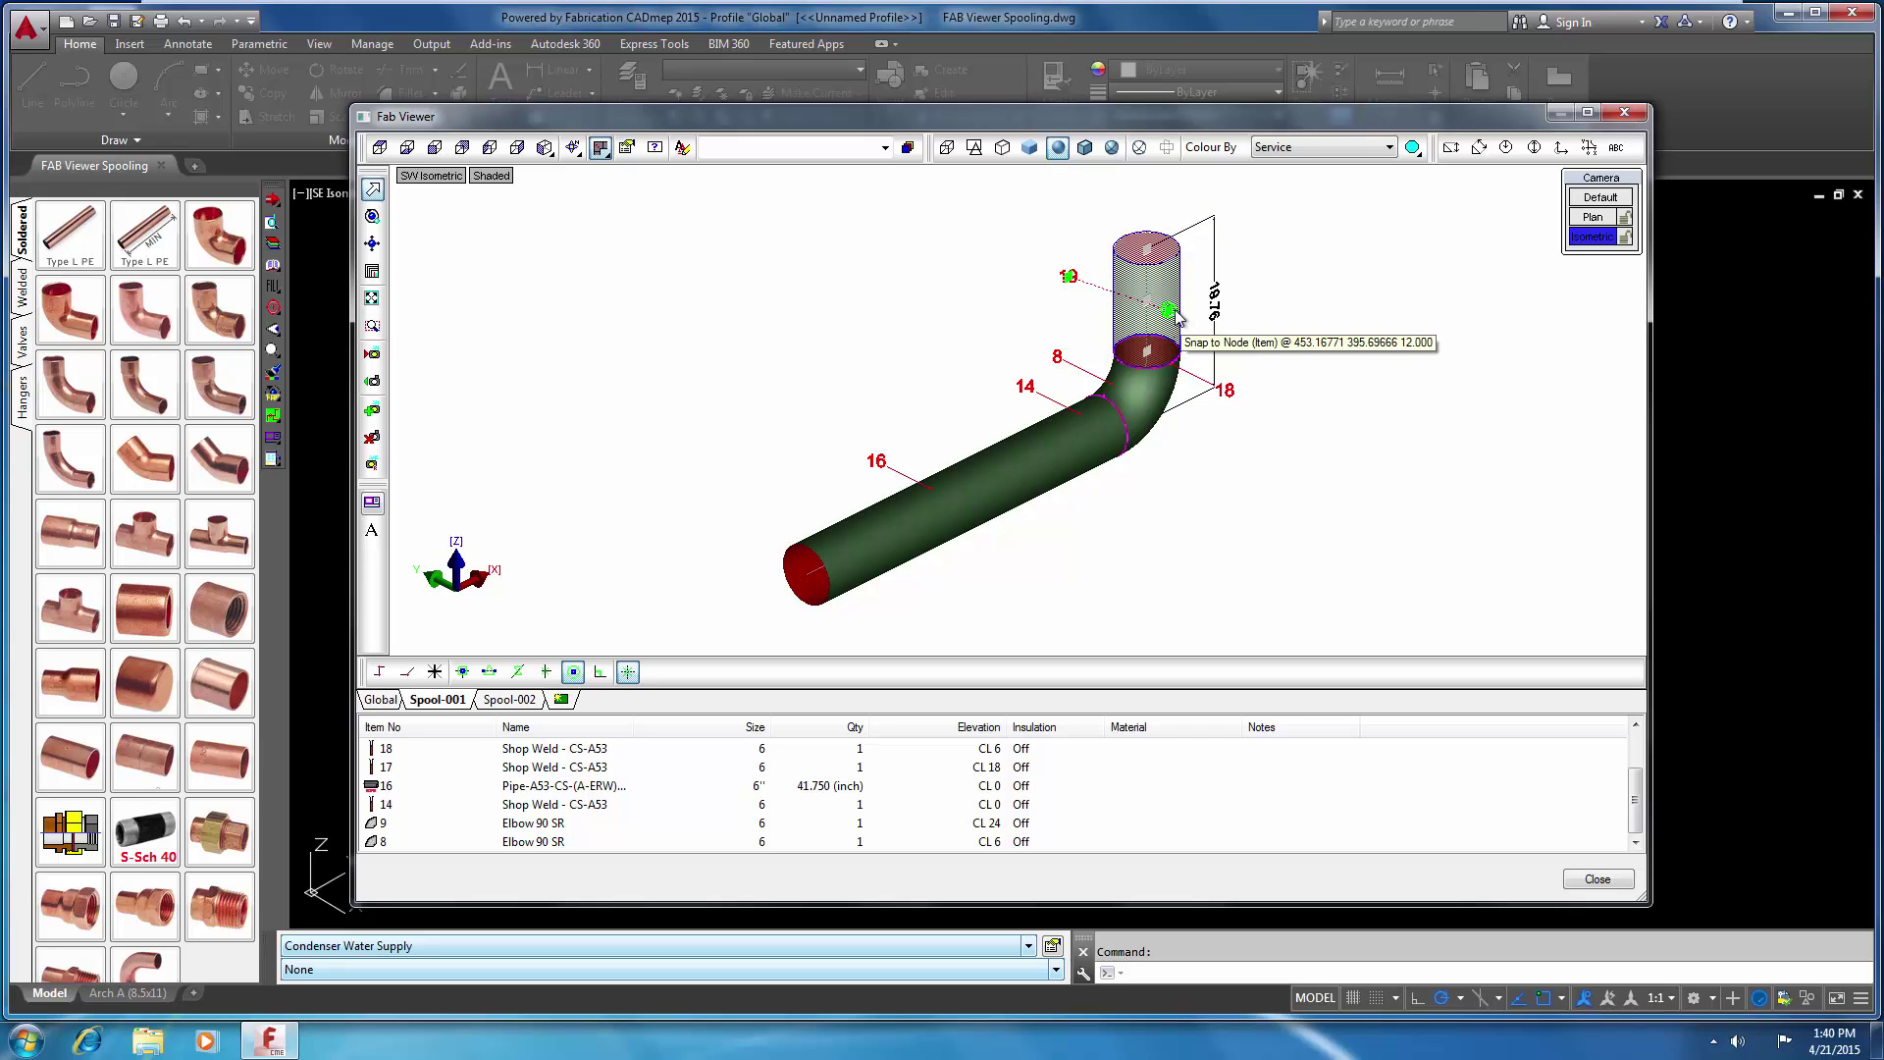
pyautogui.click(1226, 390)
pyautogui.click(1048, 327)
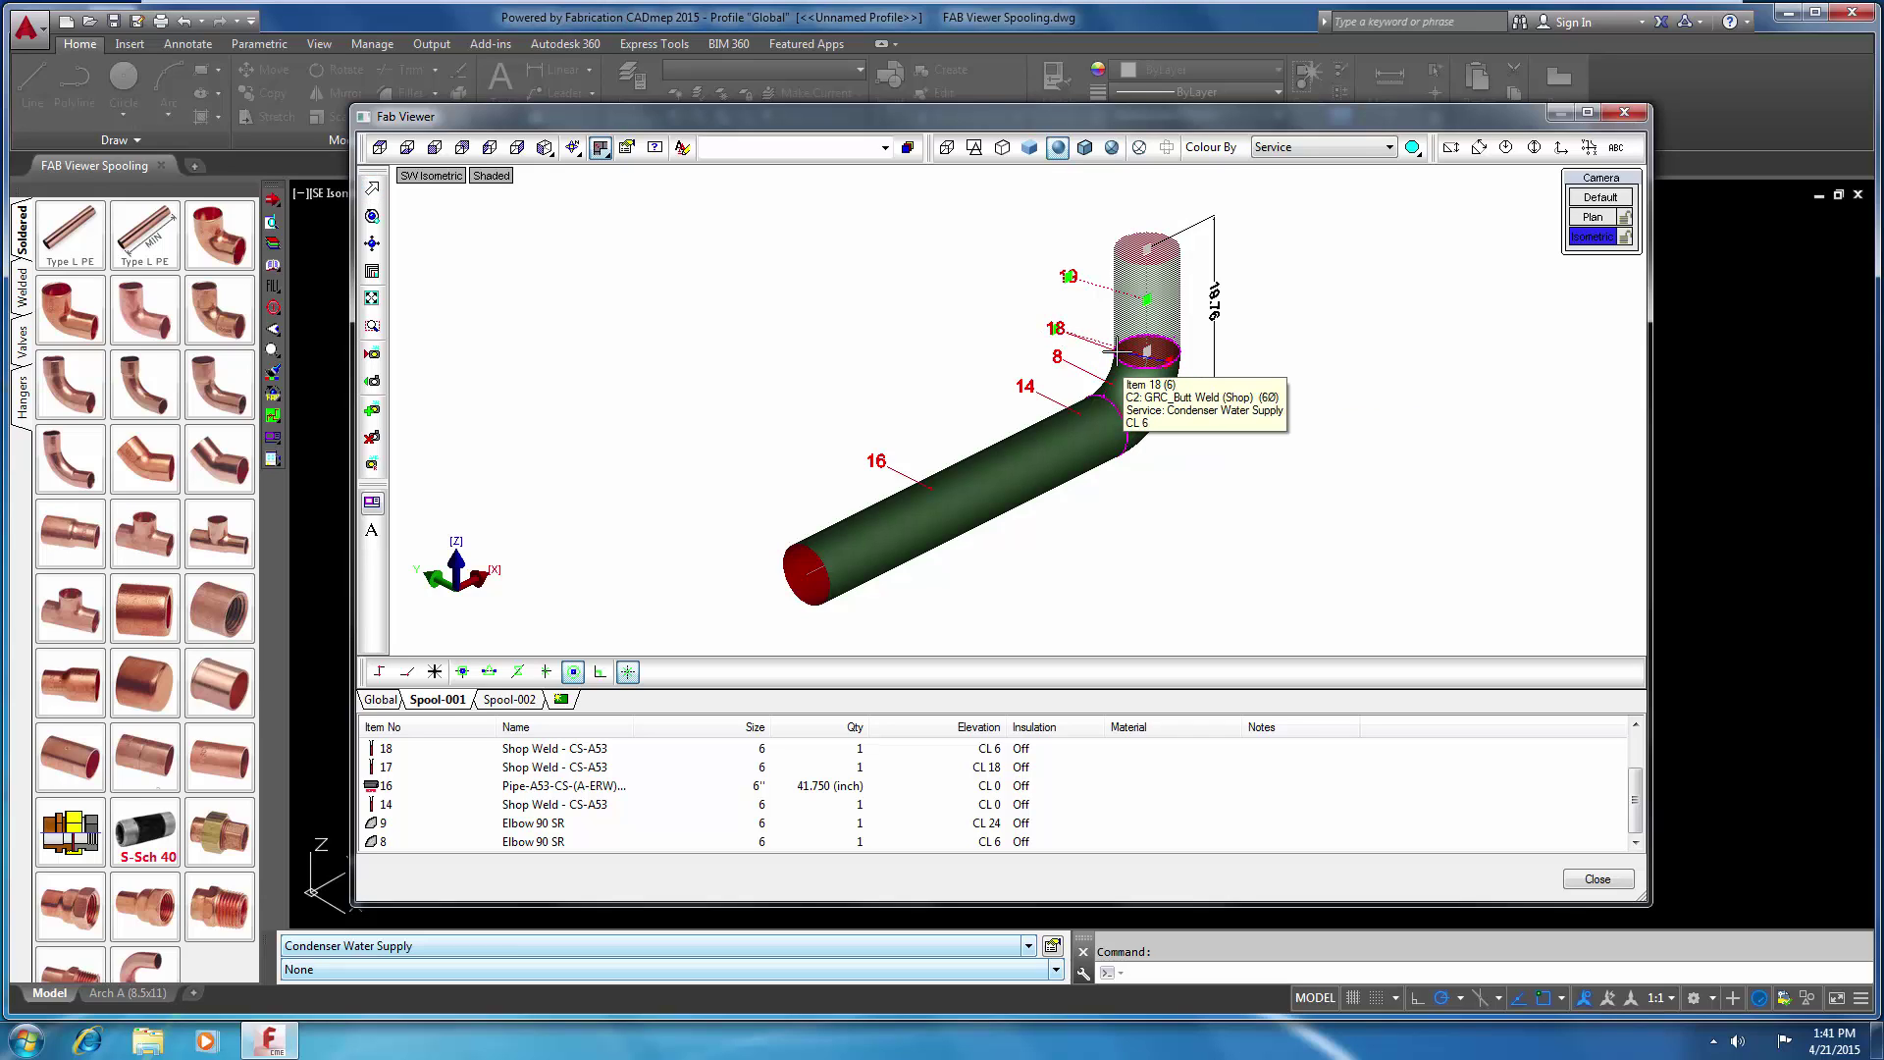
pyautogui.click(1002, 147)
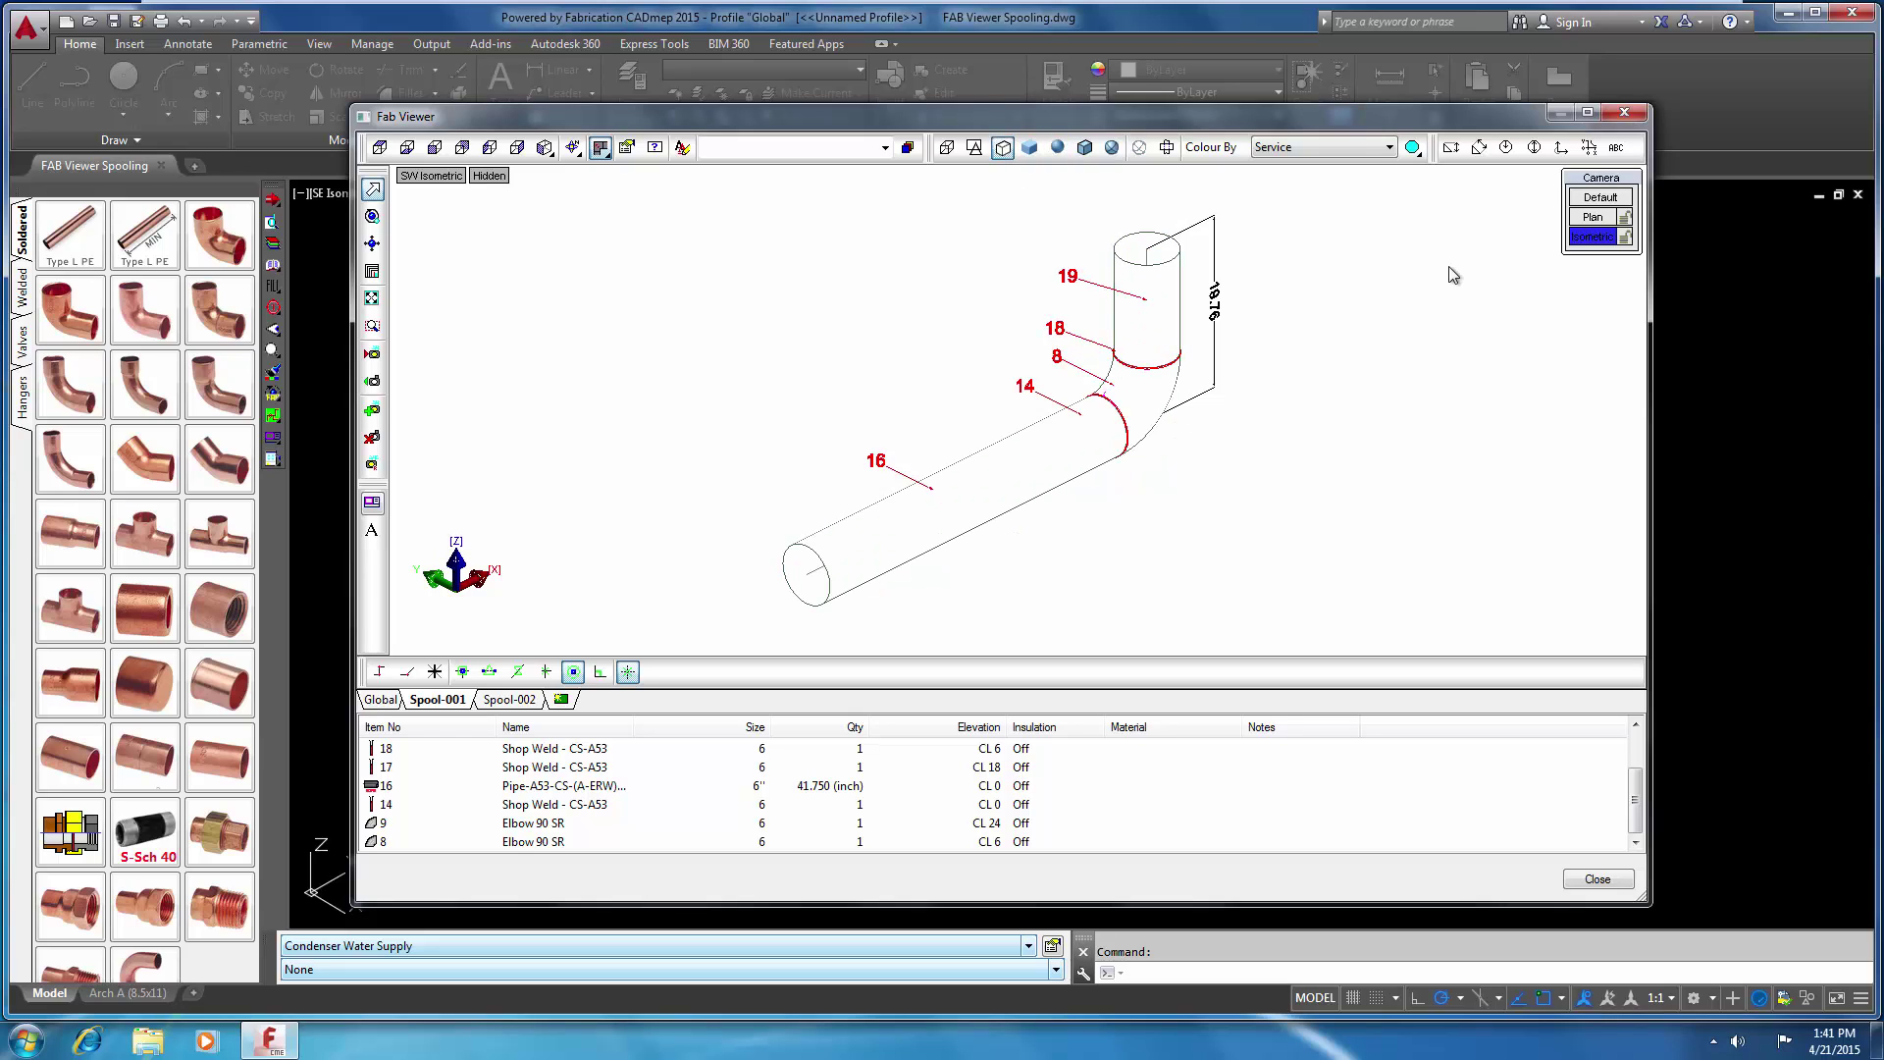
# Print-preview the isometric Spool-001 on the Generic Worksheet Spool sheet
pyautogui.click(1590, 217)
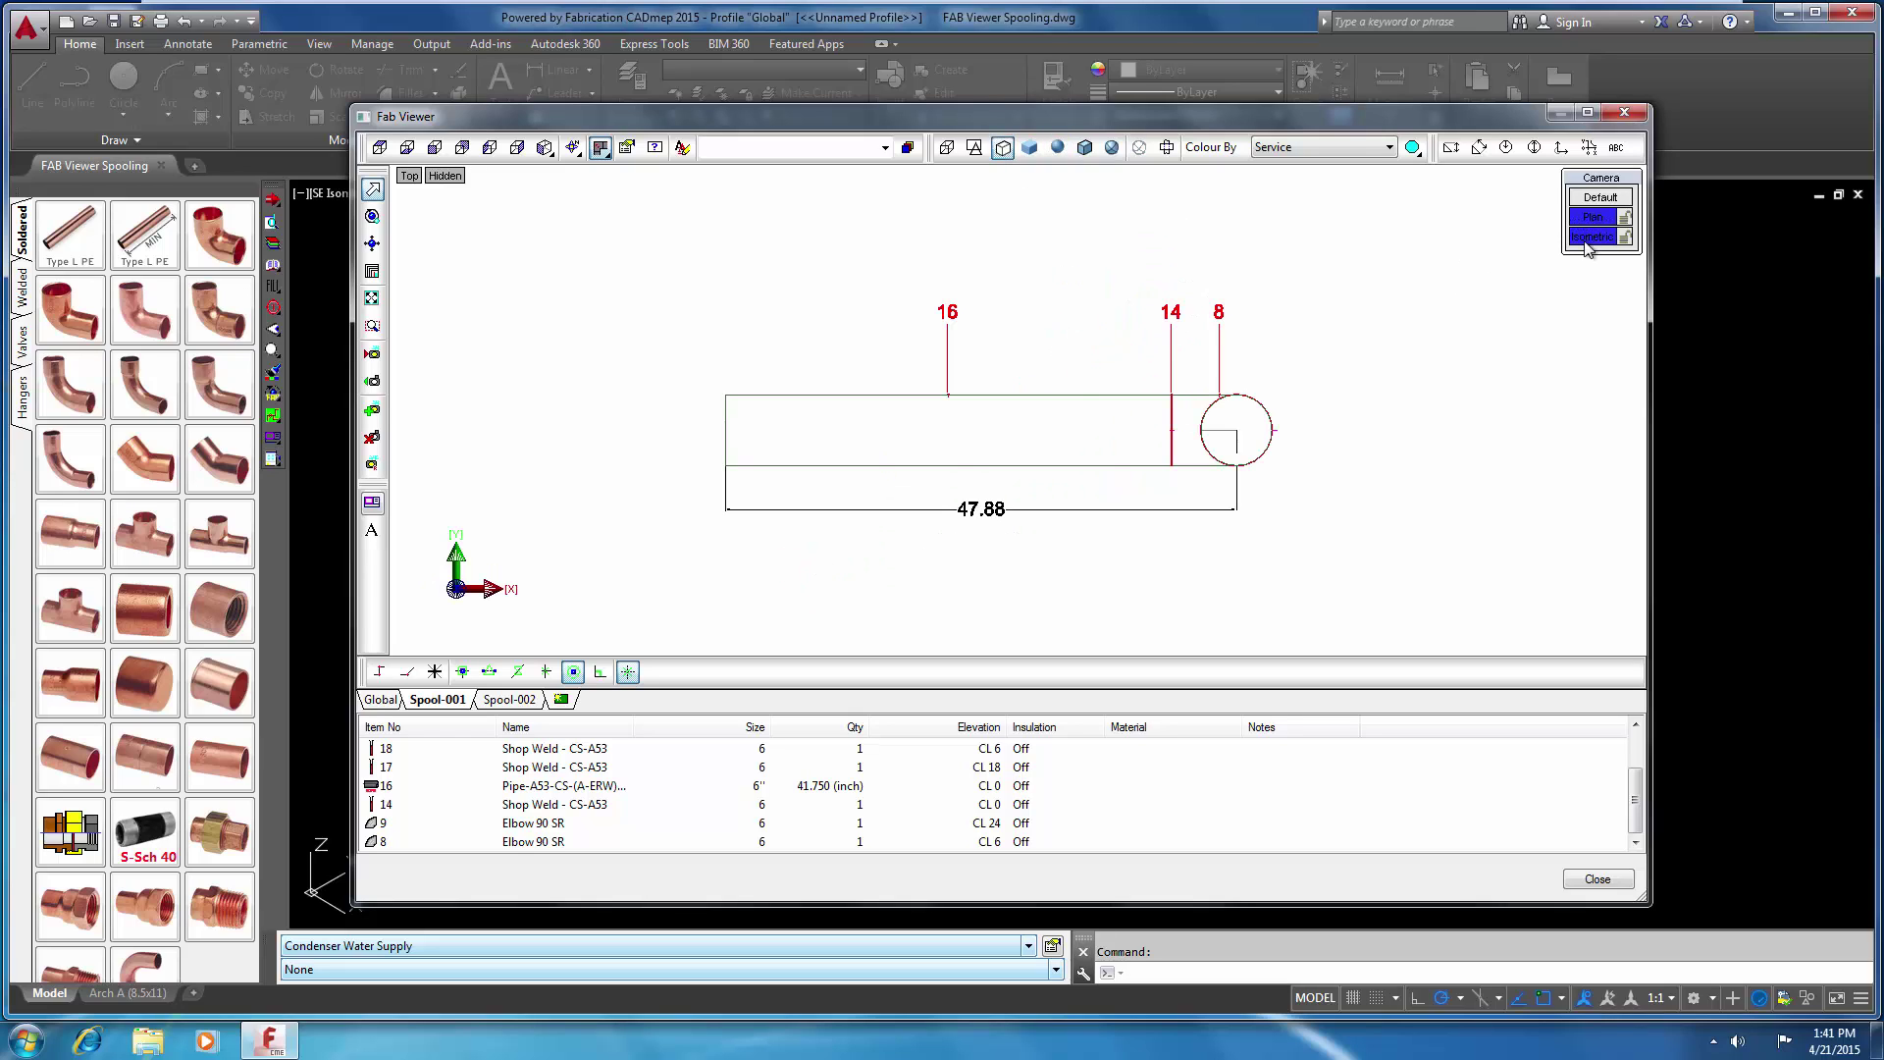
pyautogui.click(1590, 237)
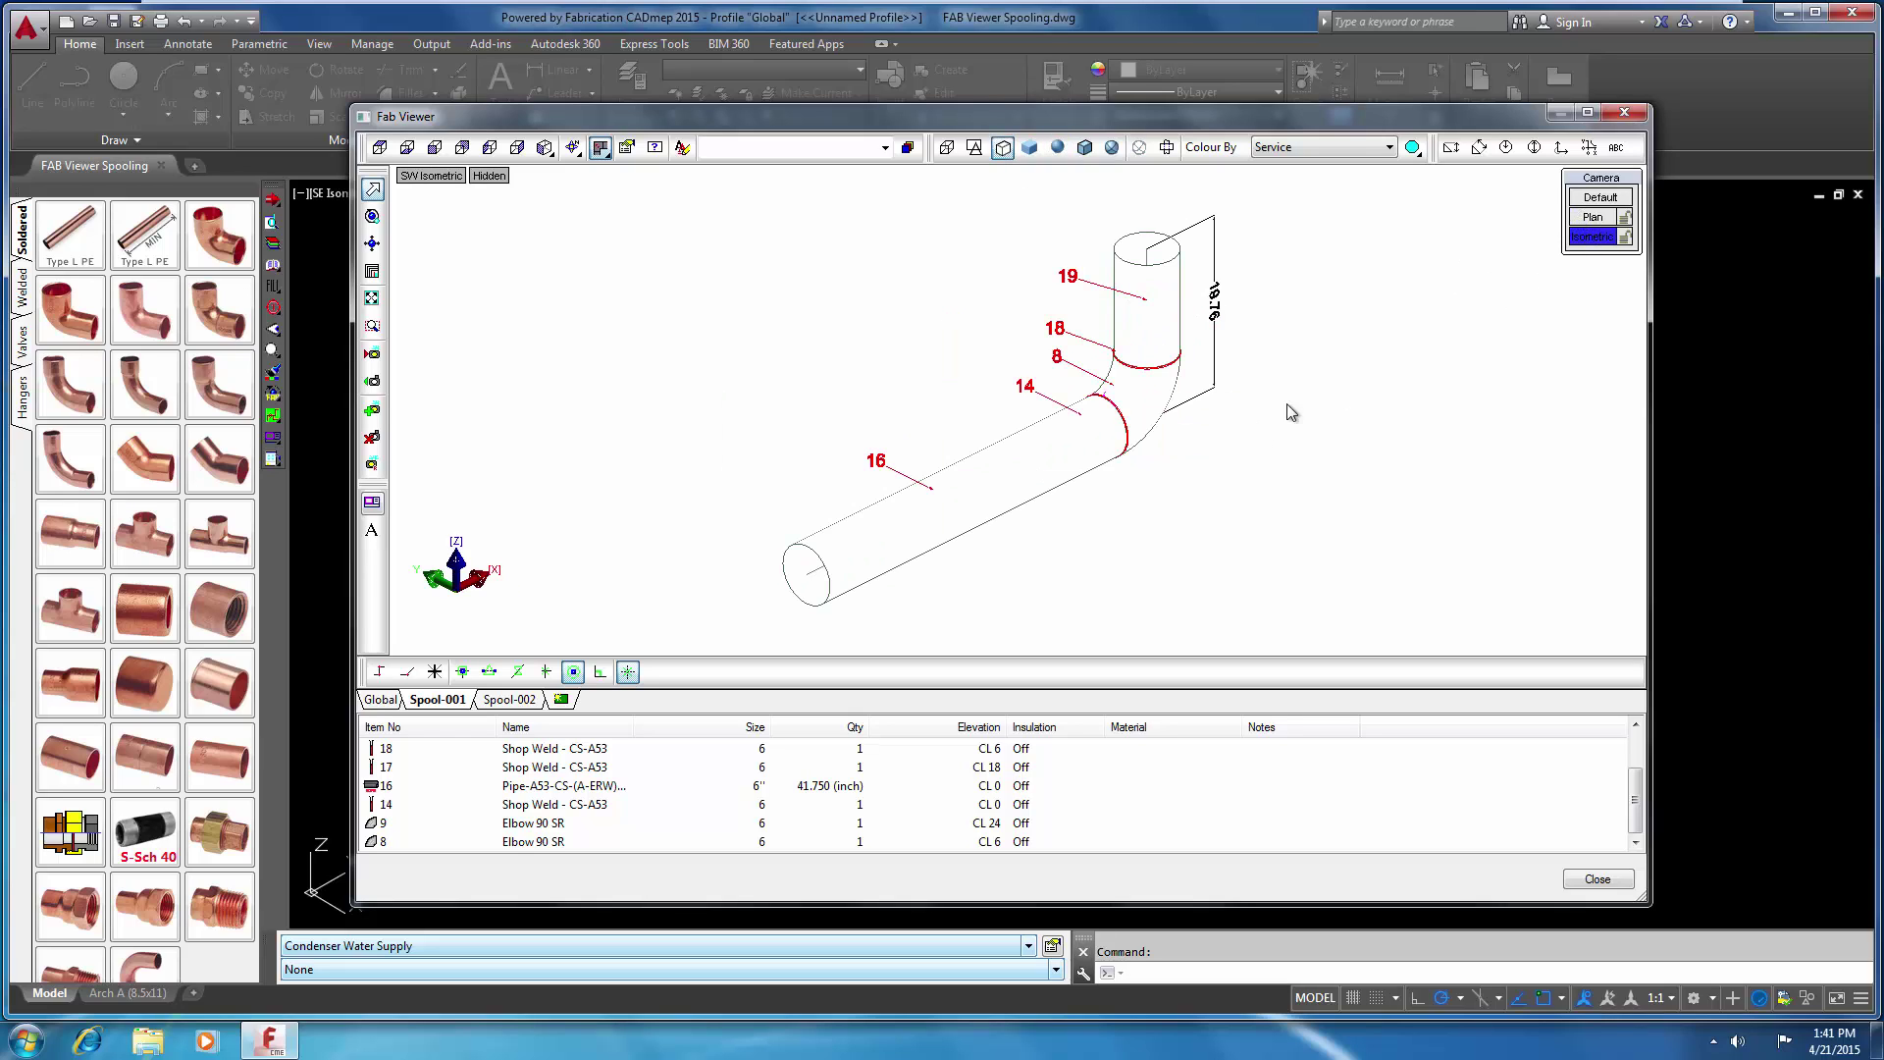
pyautogui.rightClick(771, 418)
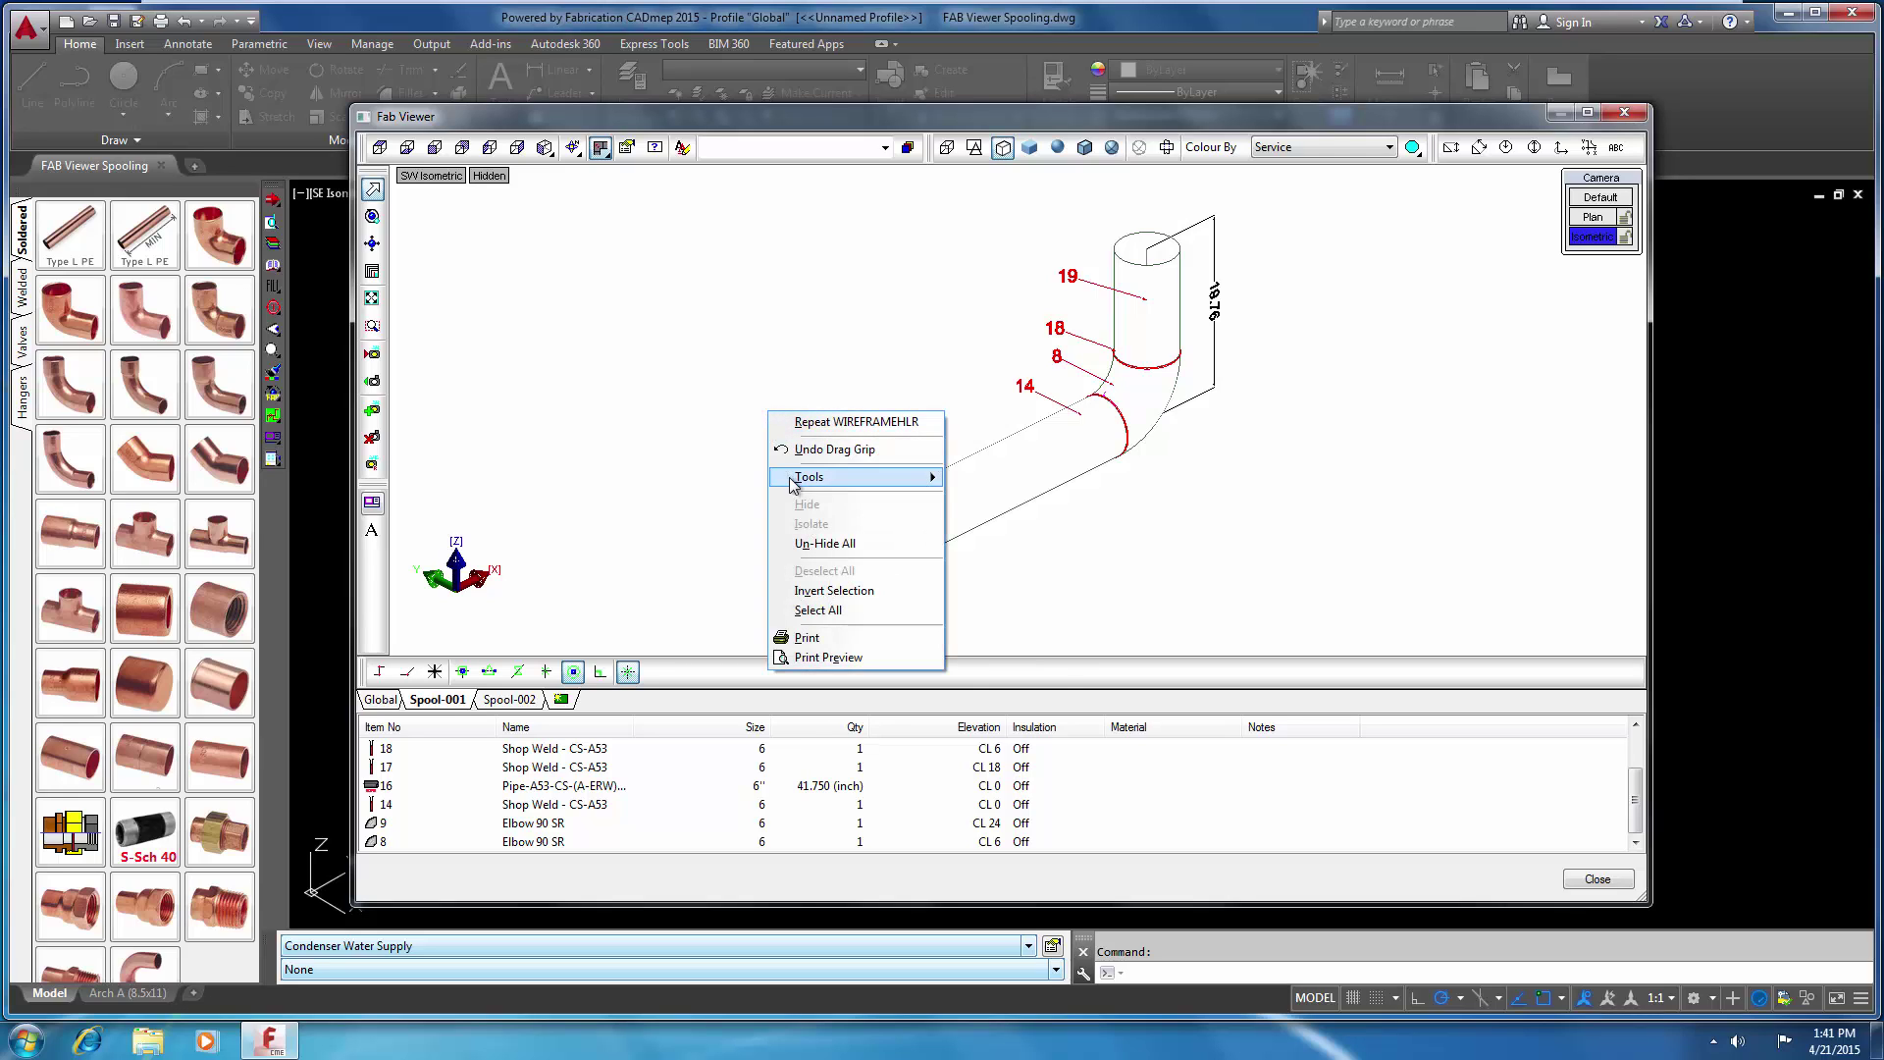
pyautogui.click(822, 657)
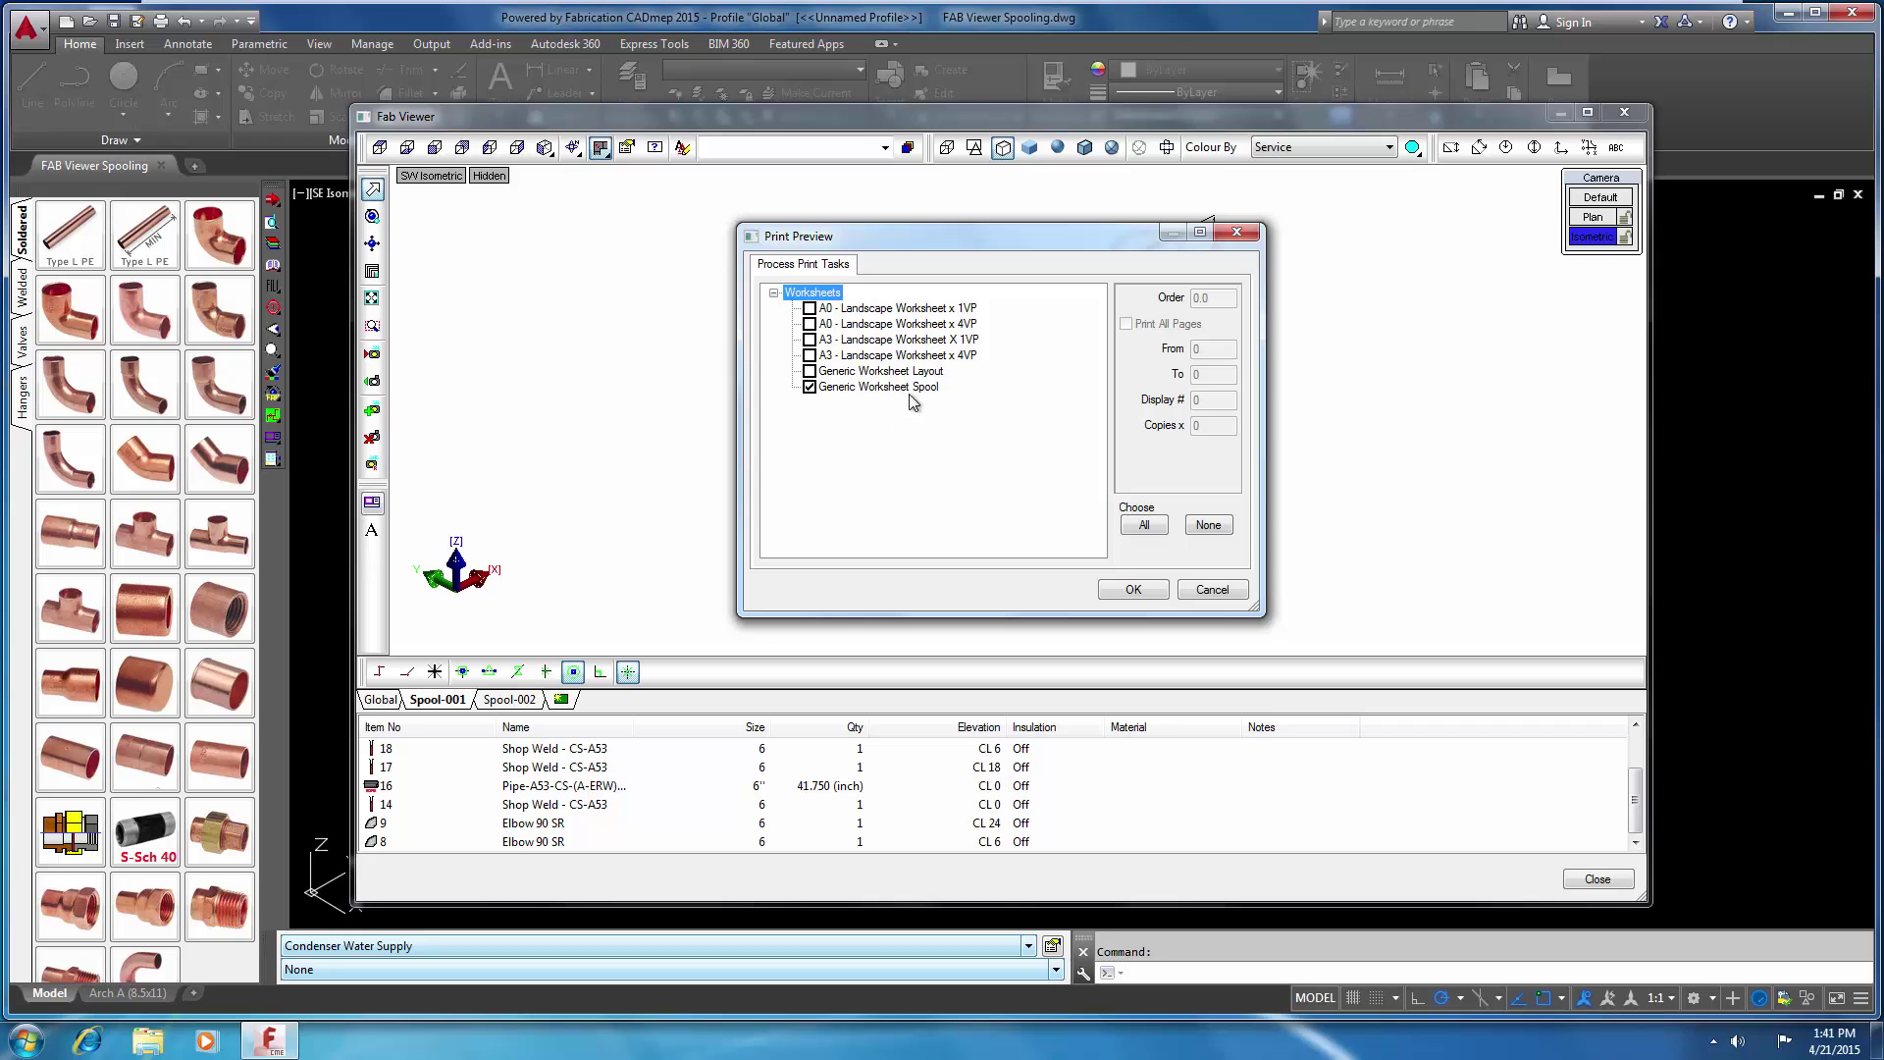
pyautogui.click(1130, 592)
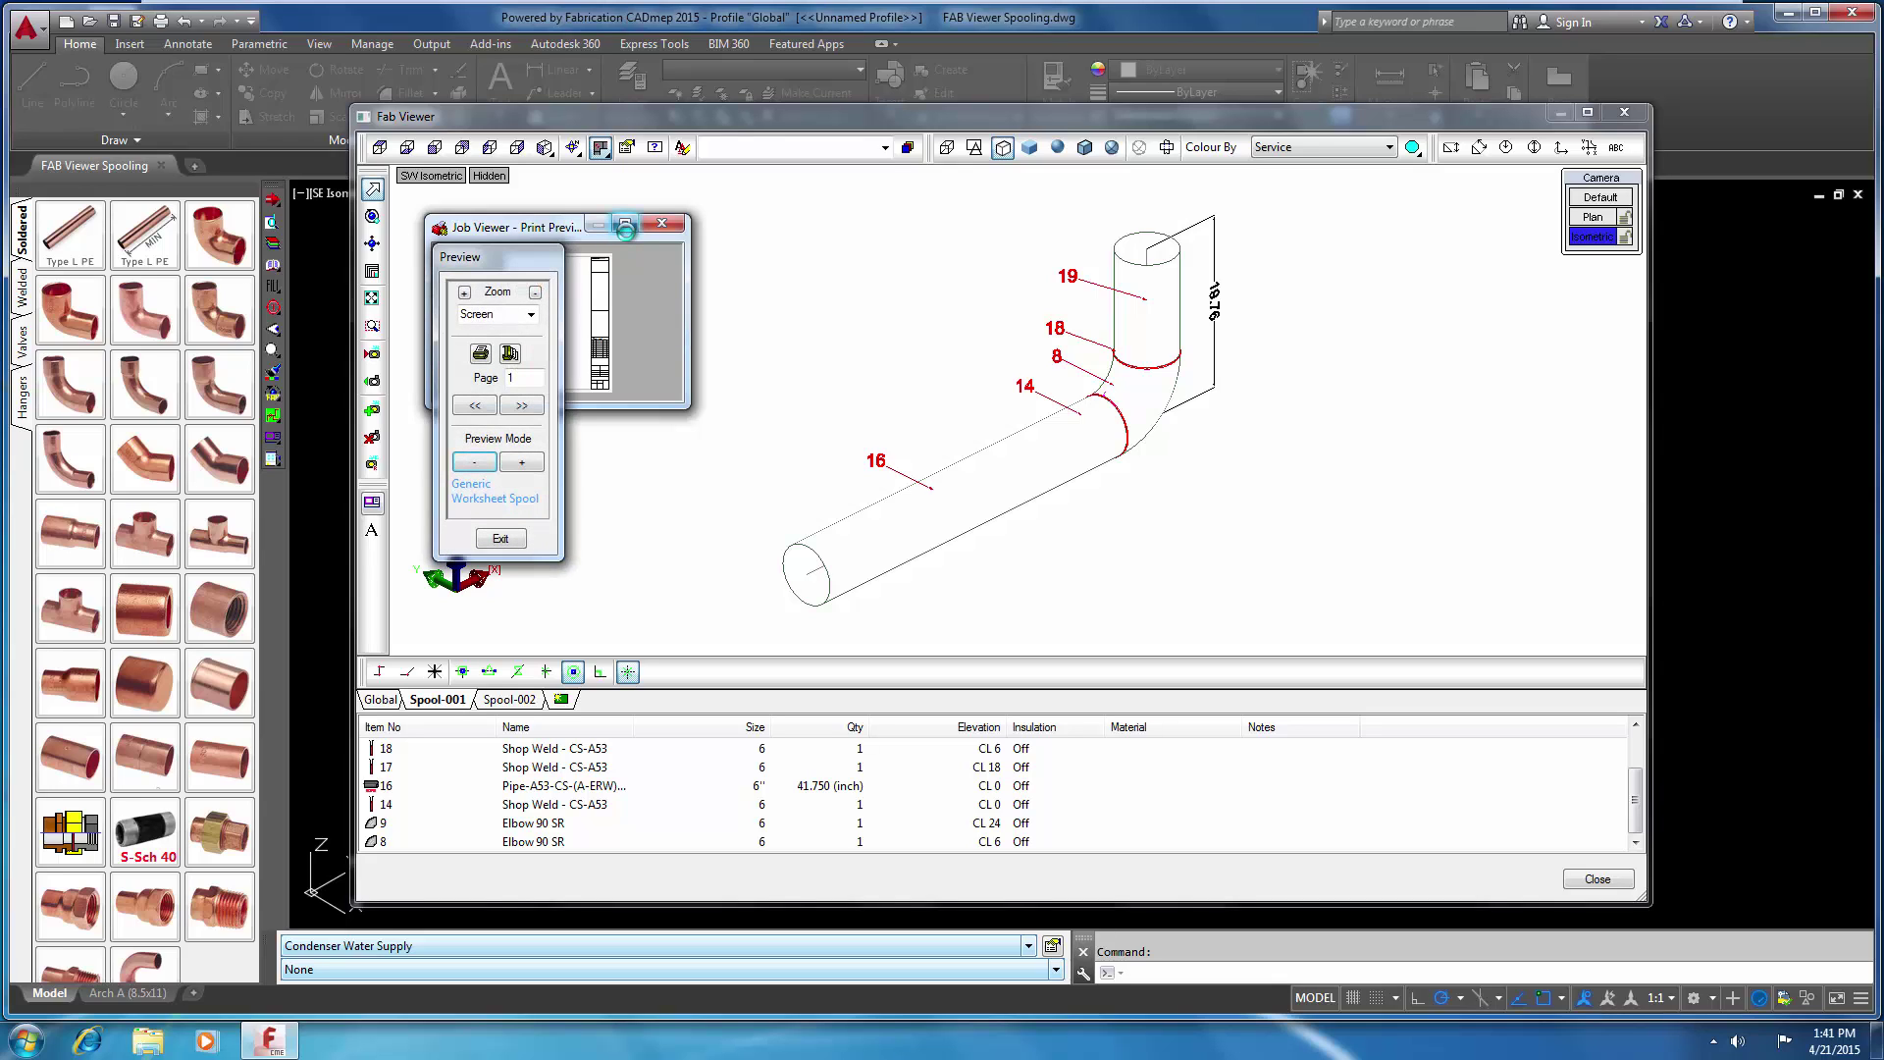
# Maximize the print preview to show page 1 of Spool-001 full screen
pyautogui.click(625, 224)
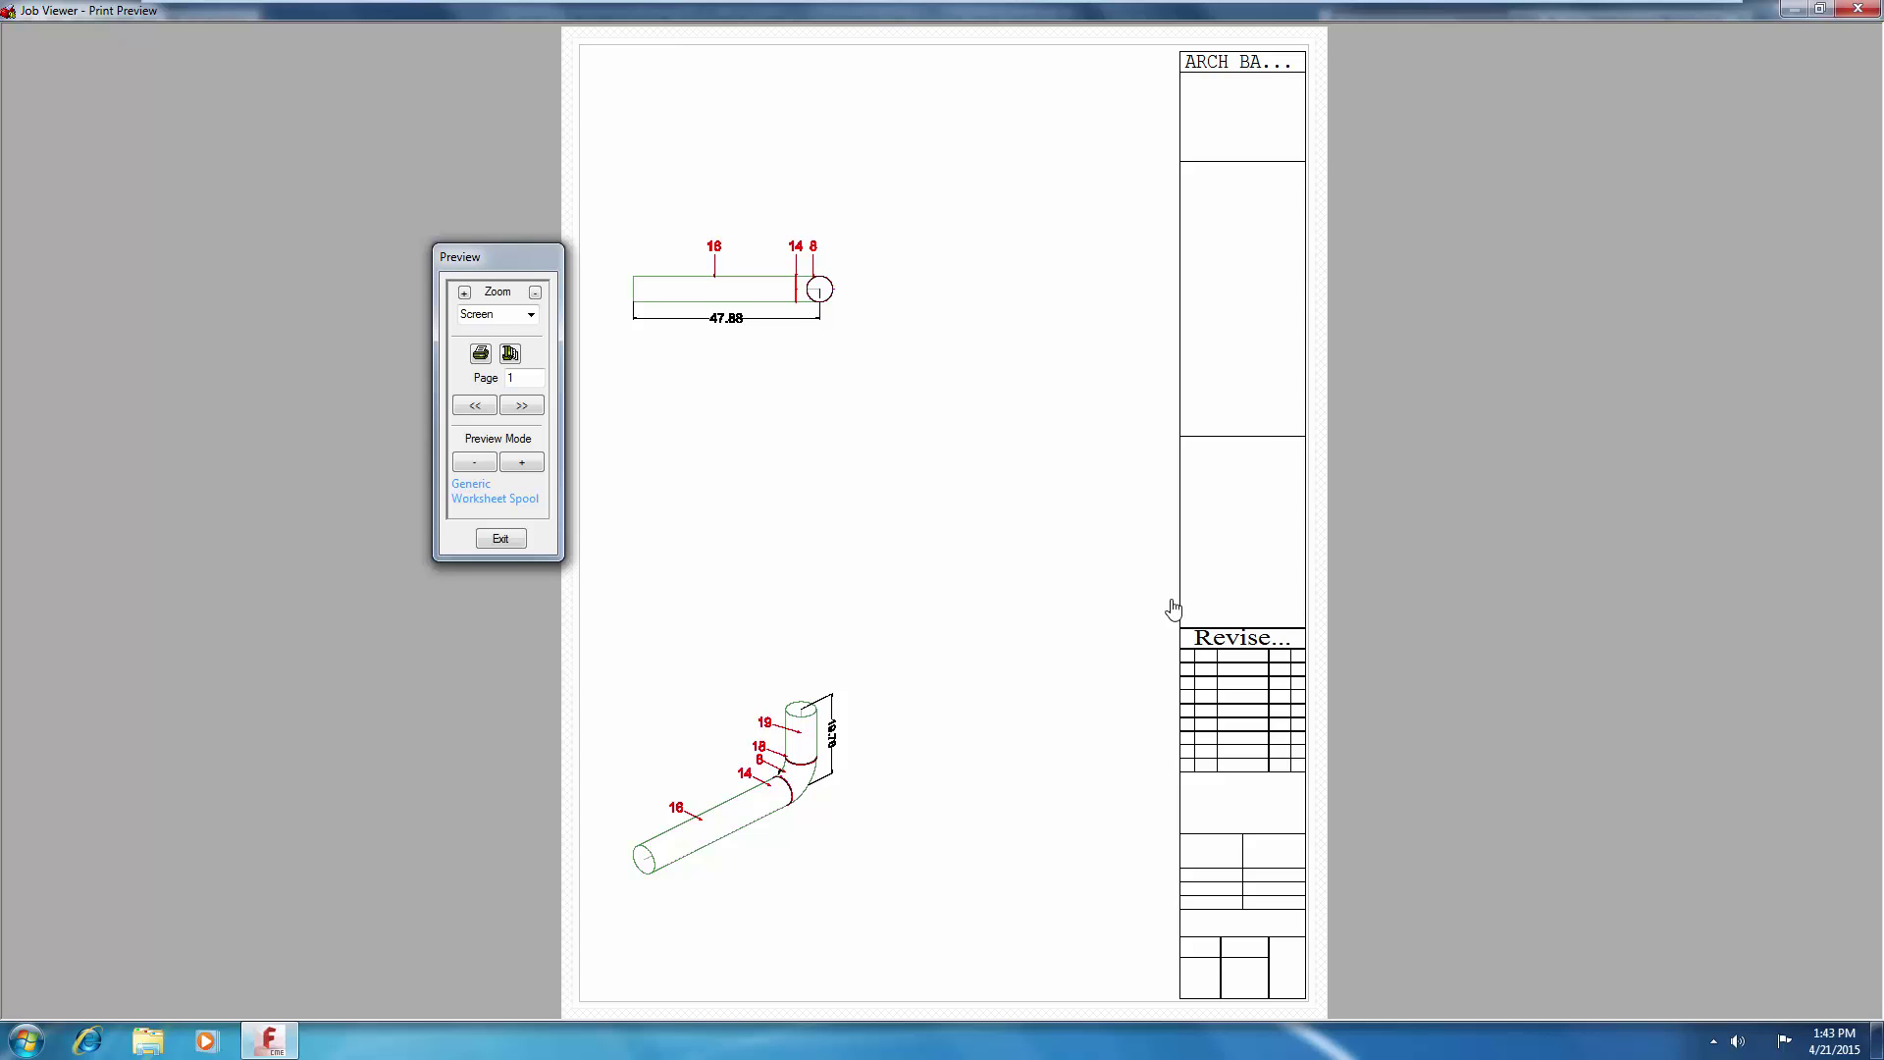
# Exit the preview and load Generic Worksheet Spool in the worksheet builder via LOS
pyautogui.click(507, 541)
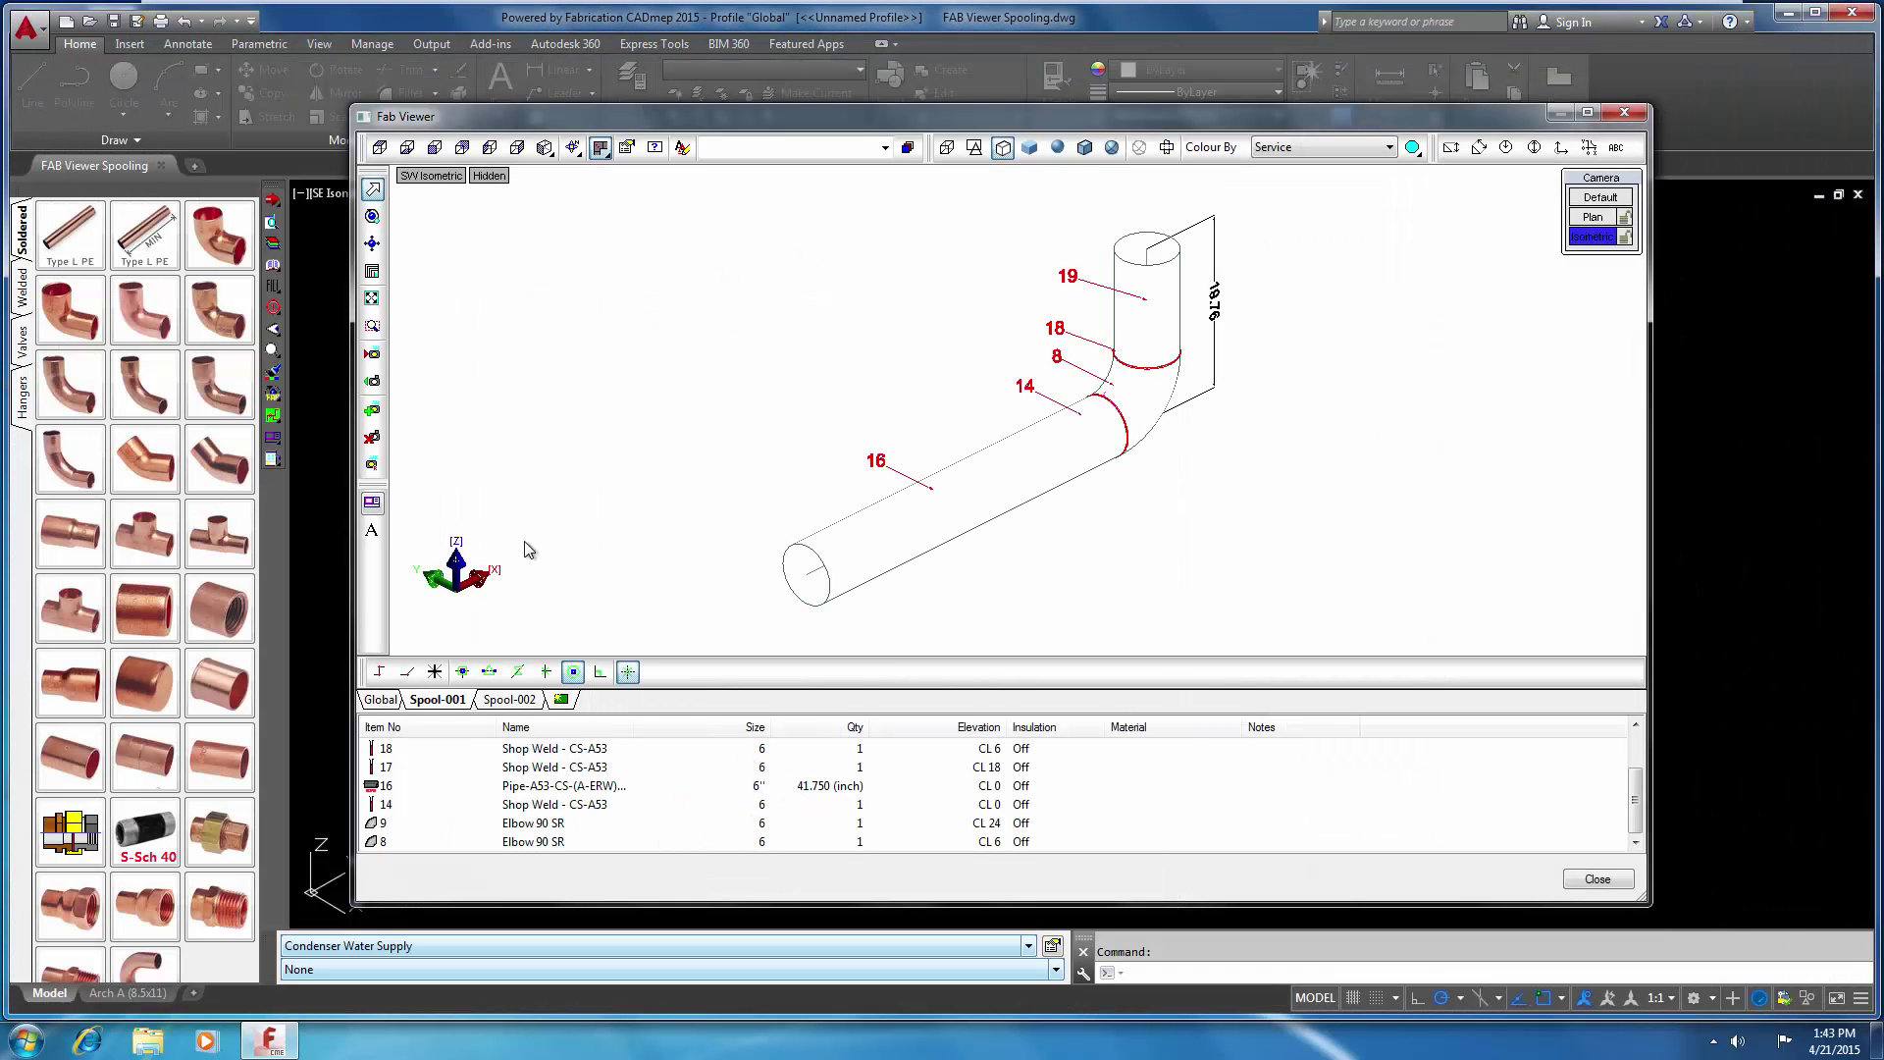
pyautogui.click(628, 507)
pyautogui.write('Los')
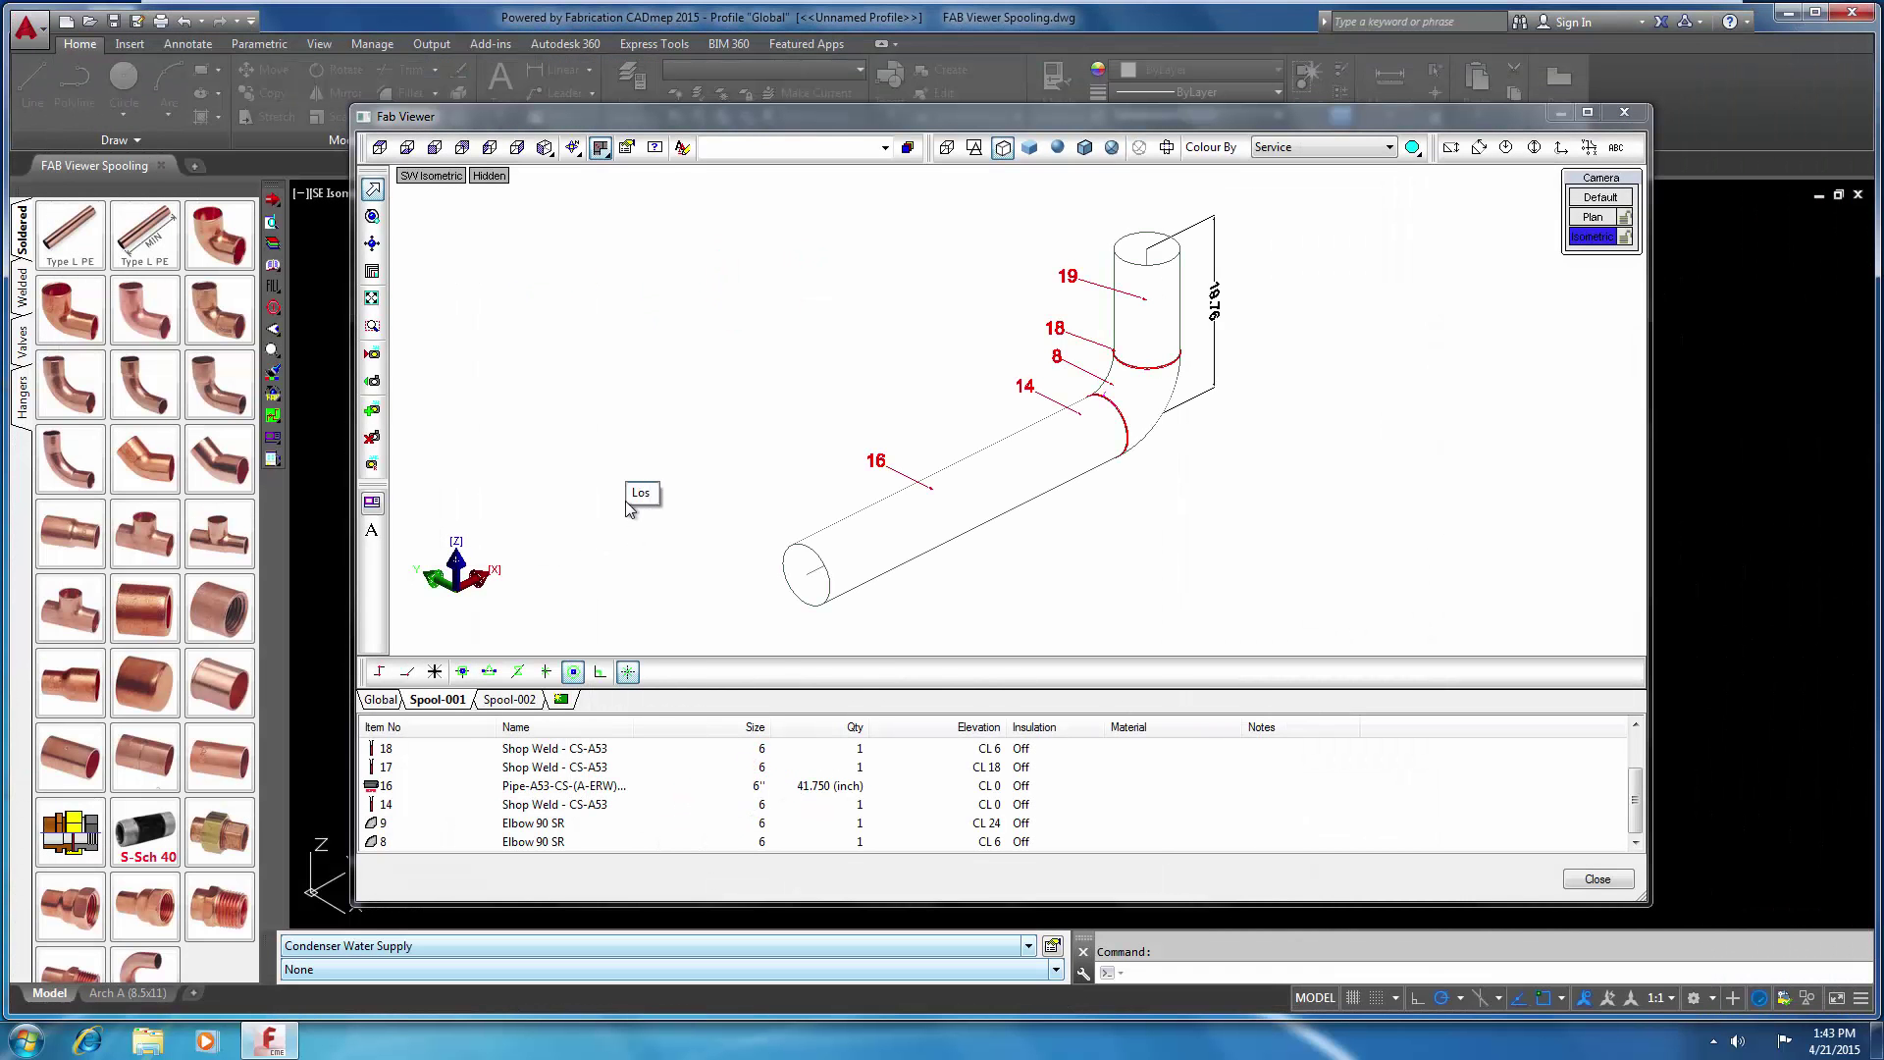
pyautogui.press('Return')
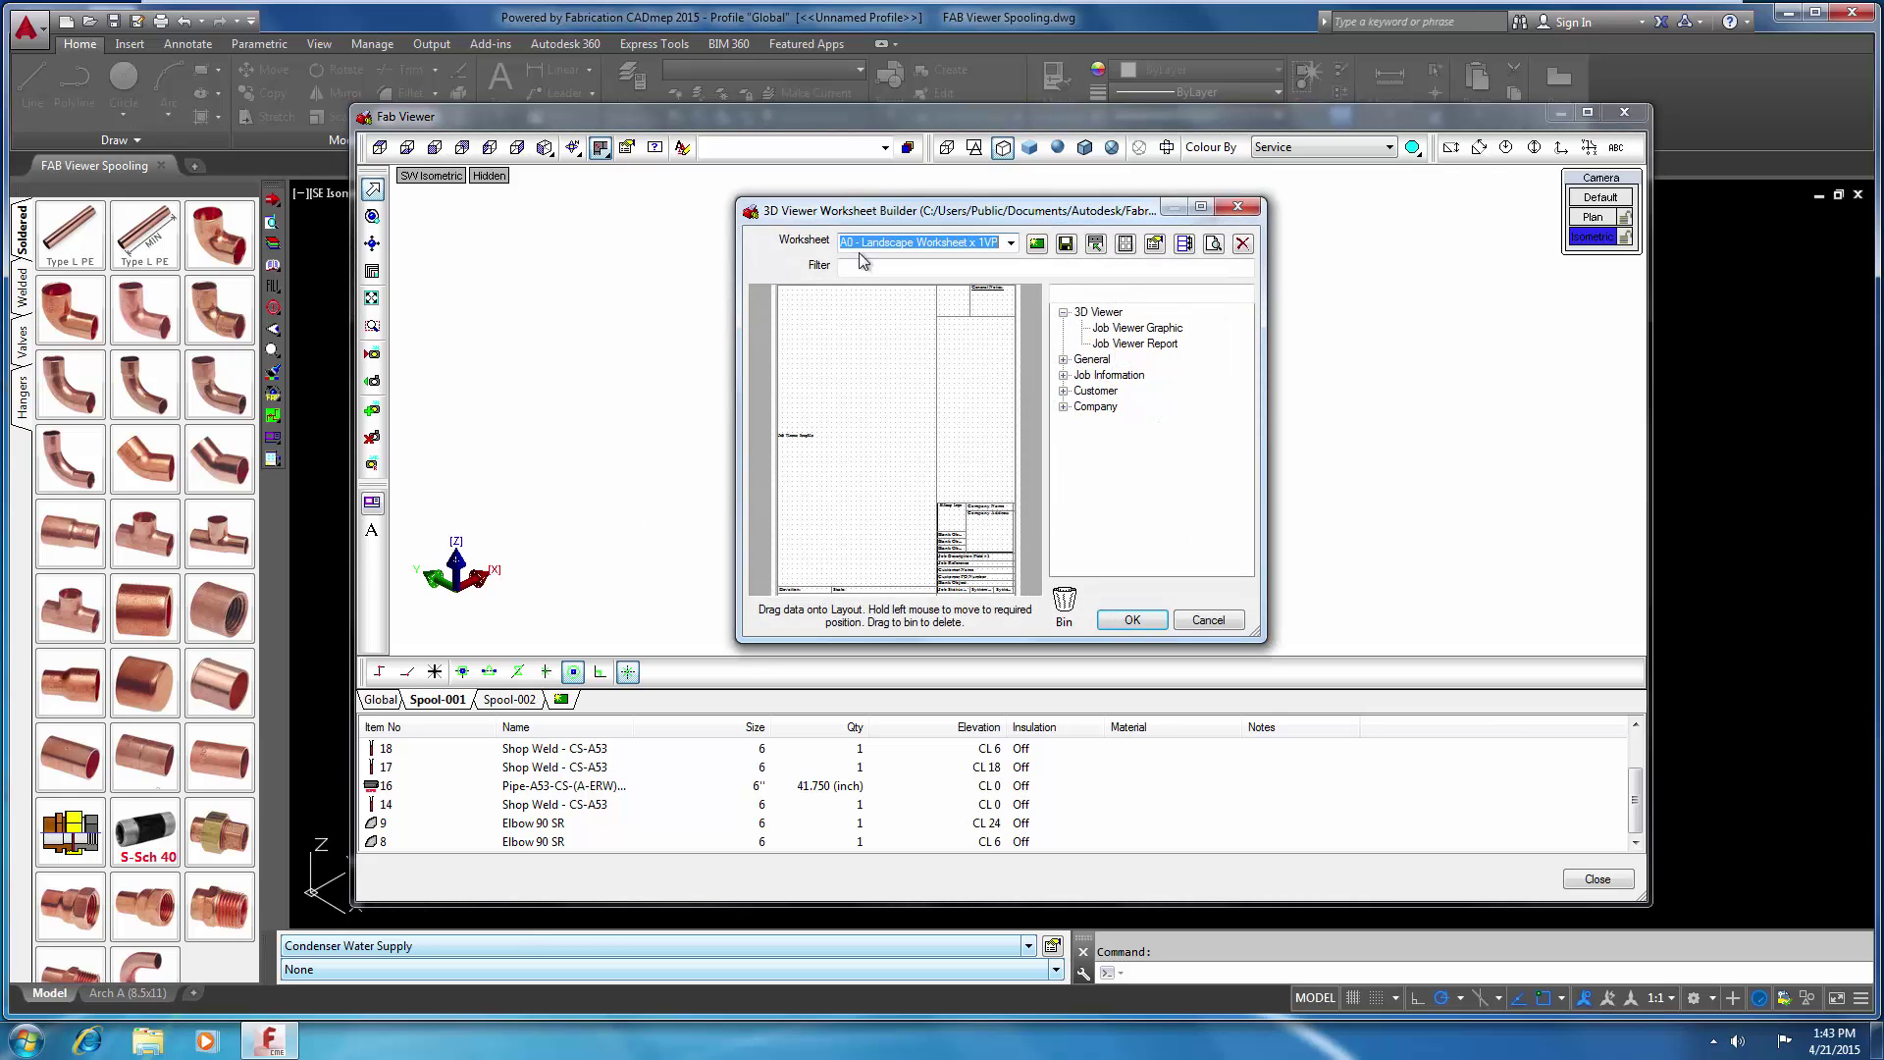
pyautogui.click(1010, 242)
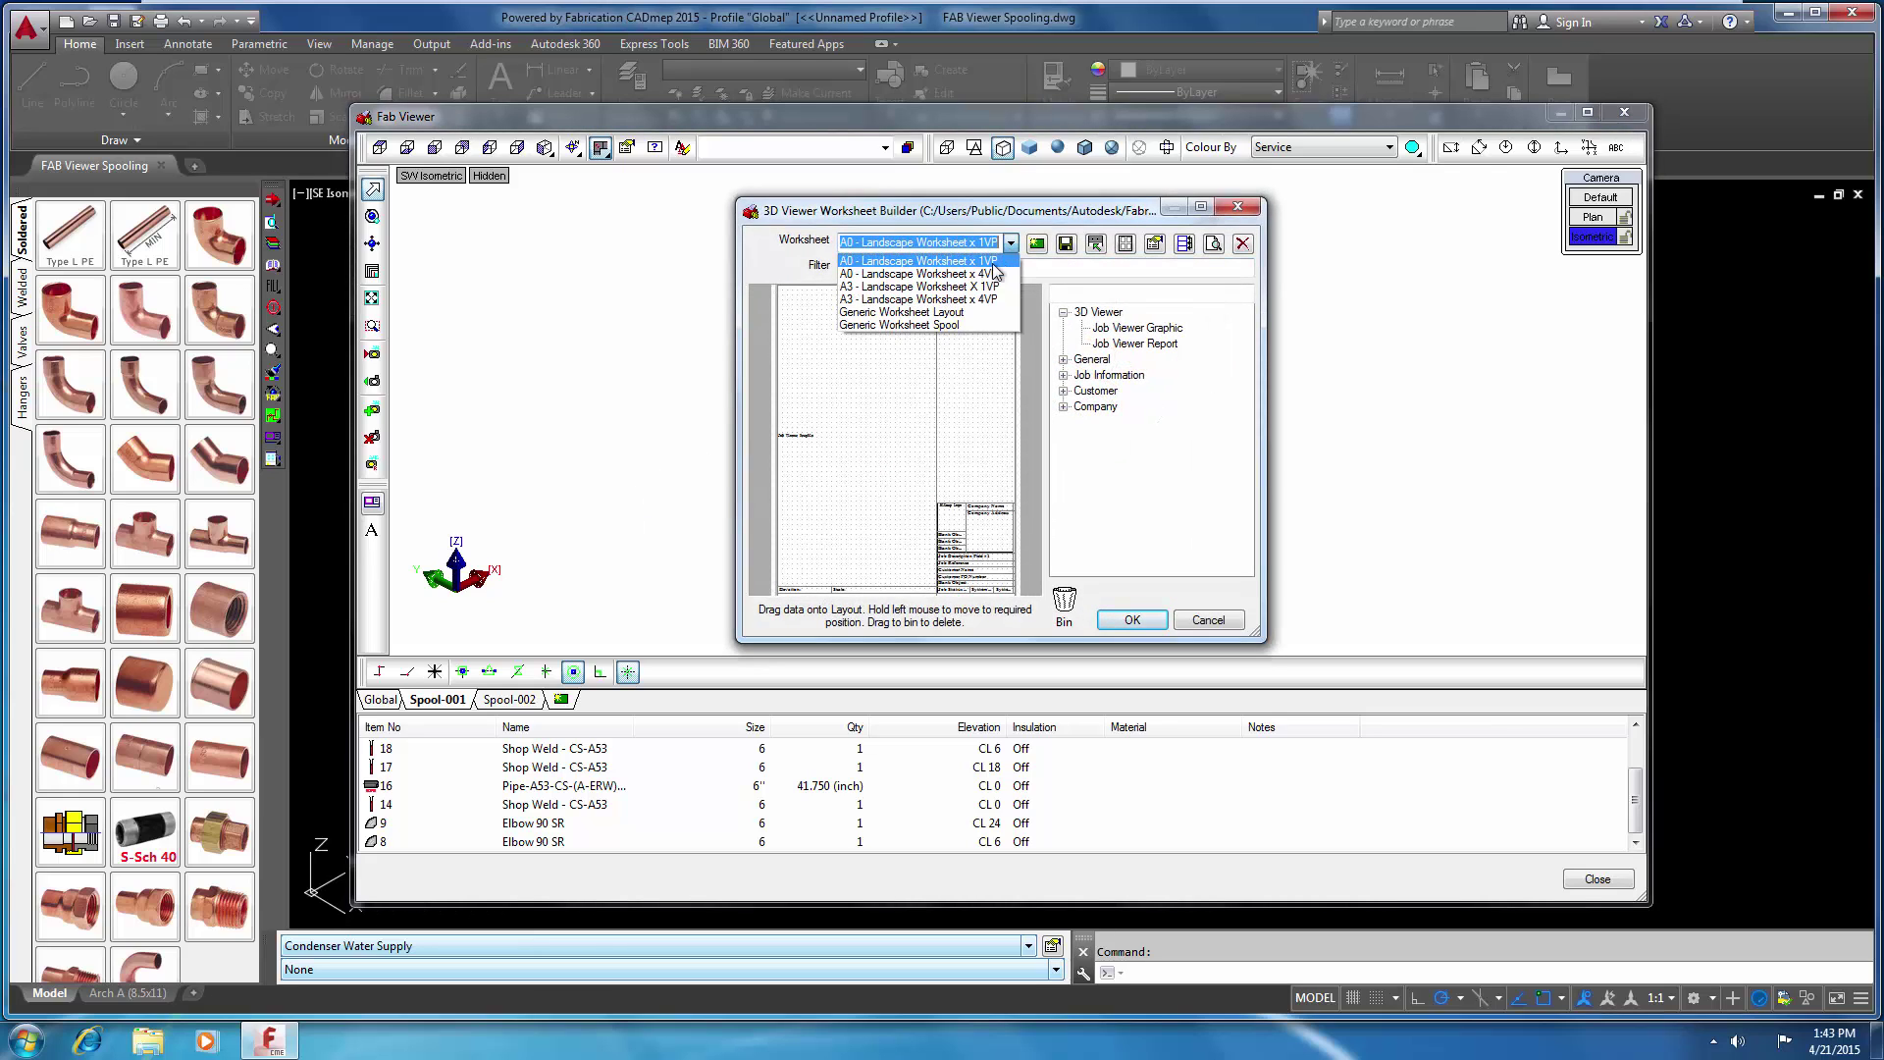
pyautogui.click(939, 325)
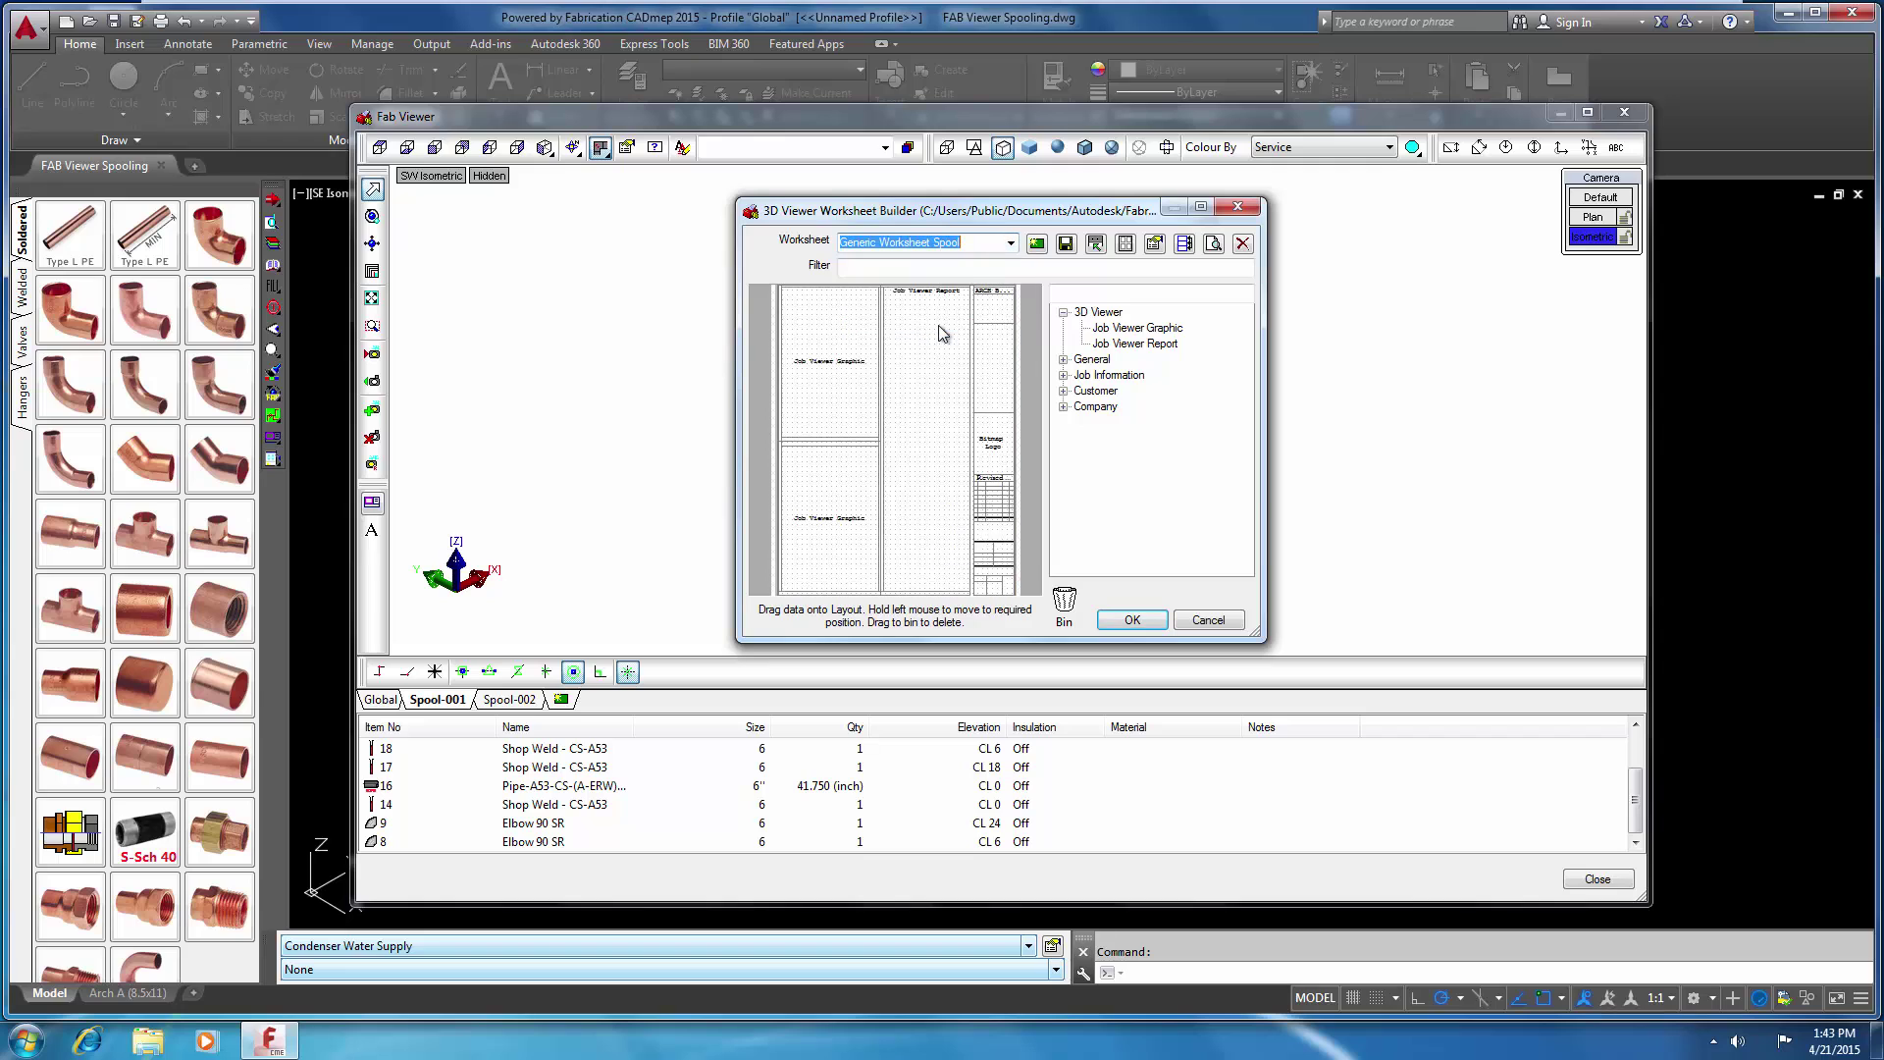
pyautogui.doubleClick(992, 216)
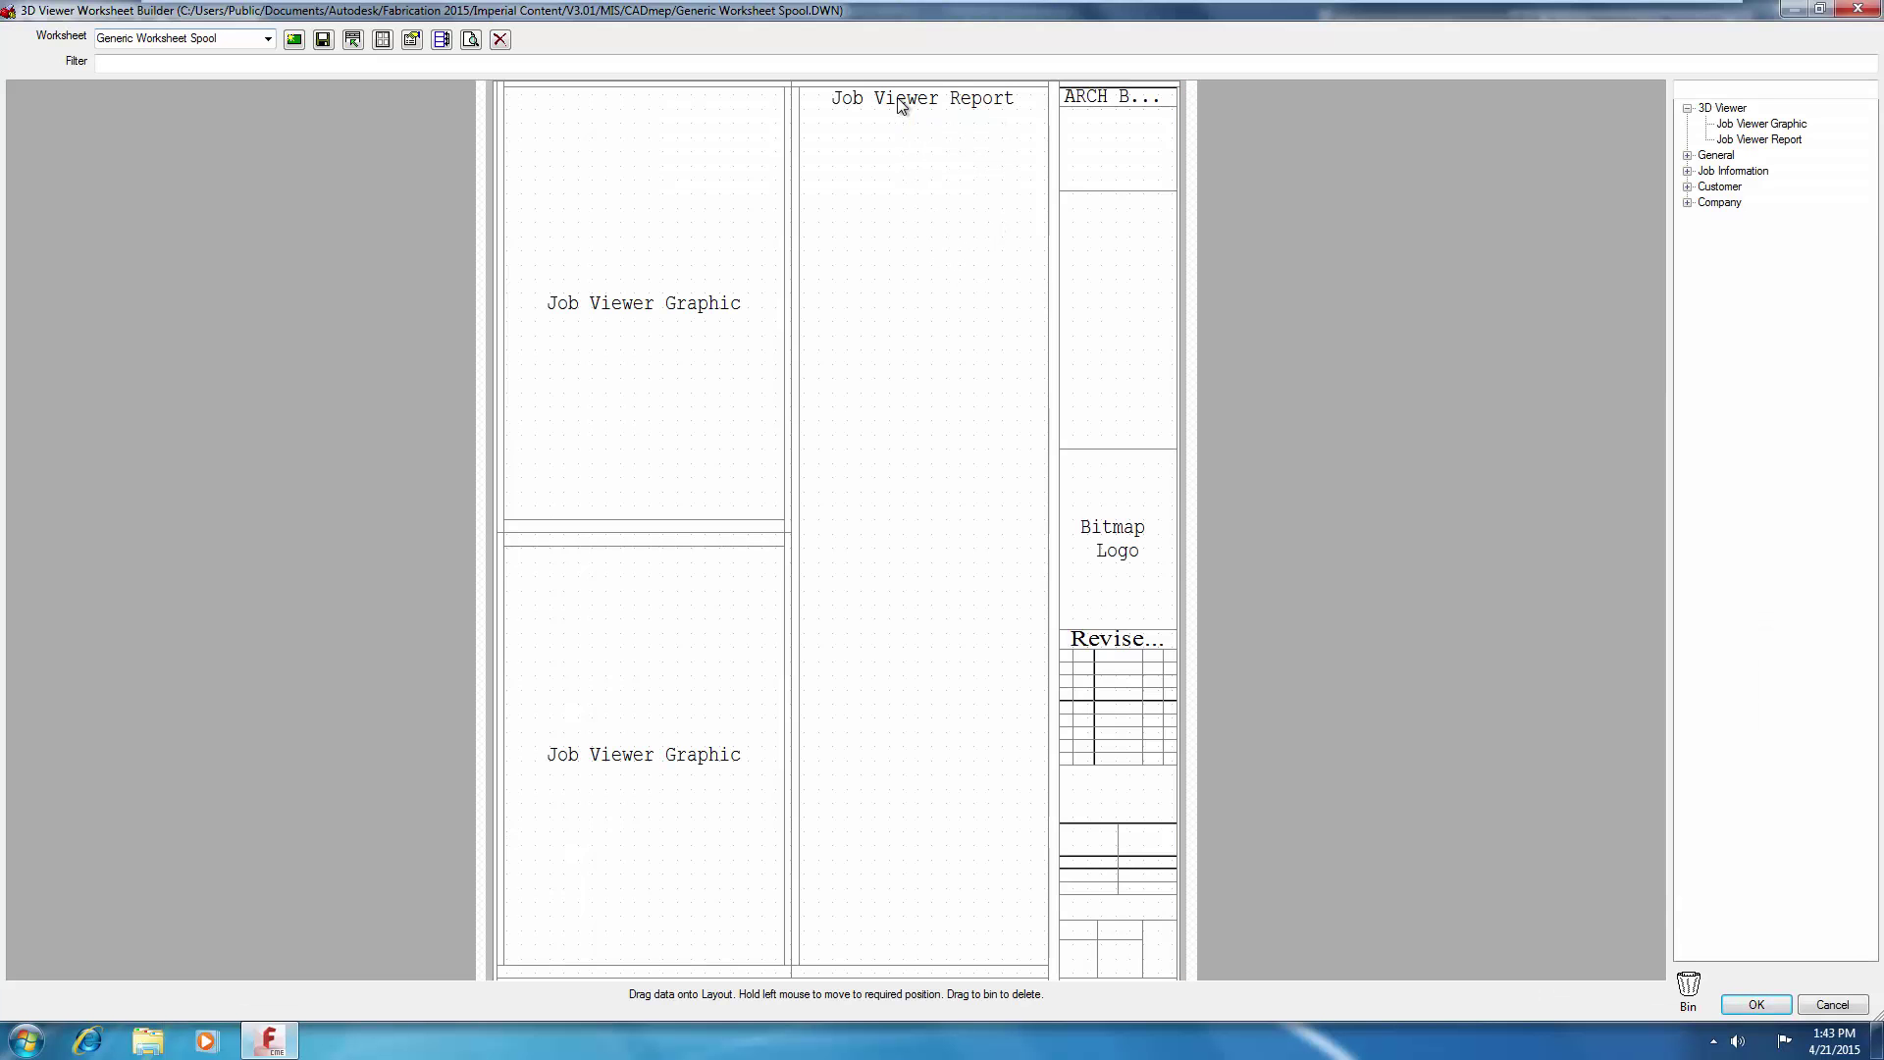
# Set the Job Viewer Report area's Report Name to Spool and save the worksheet
pyautogui.rightClick(888, 106)
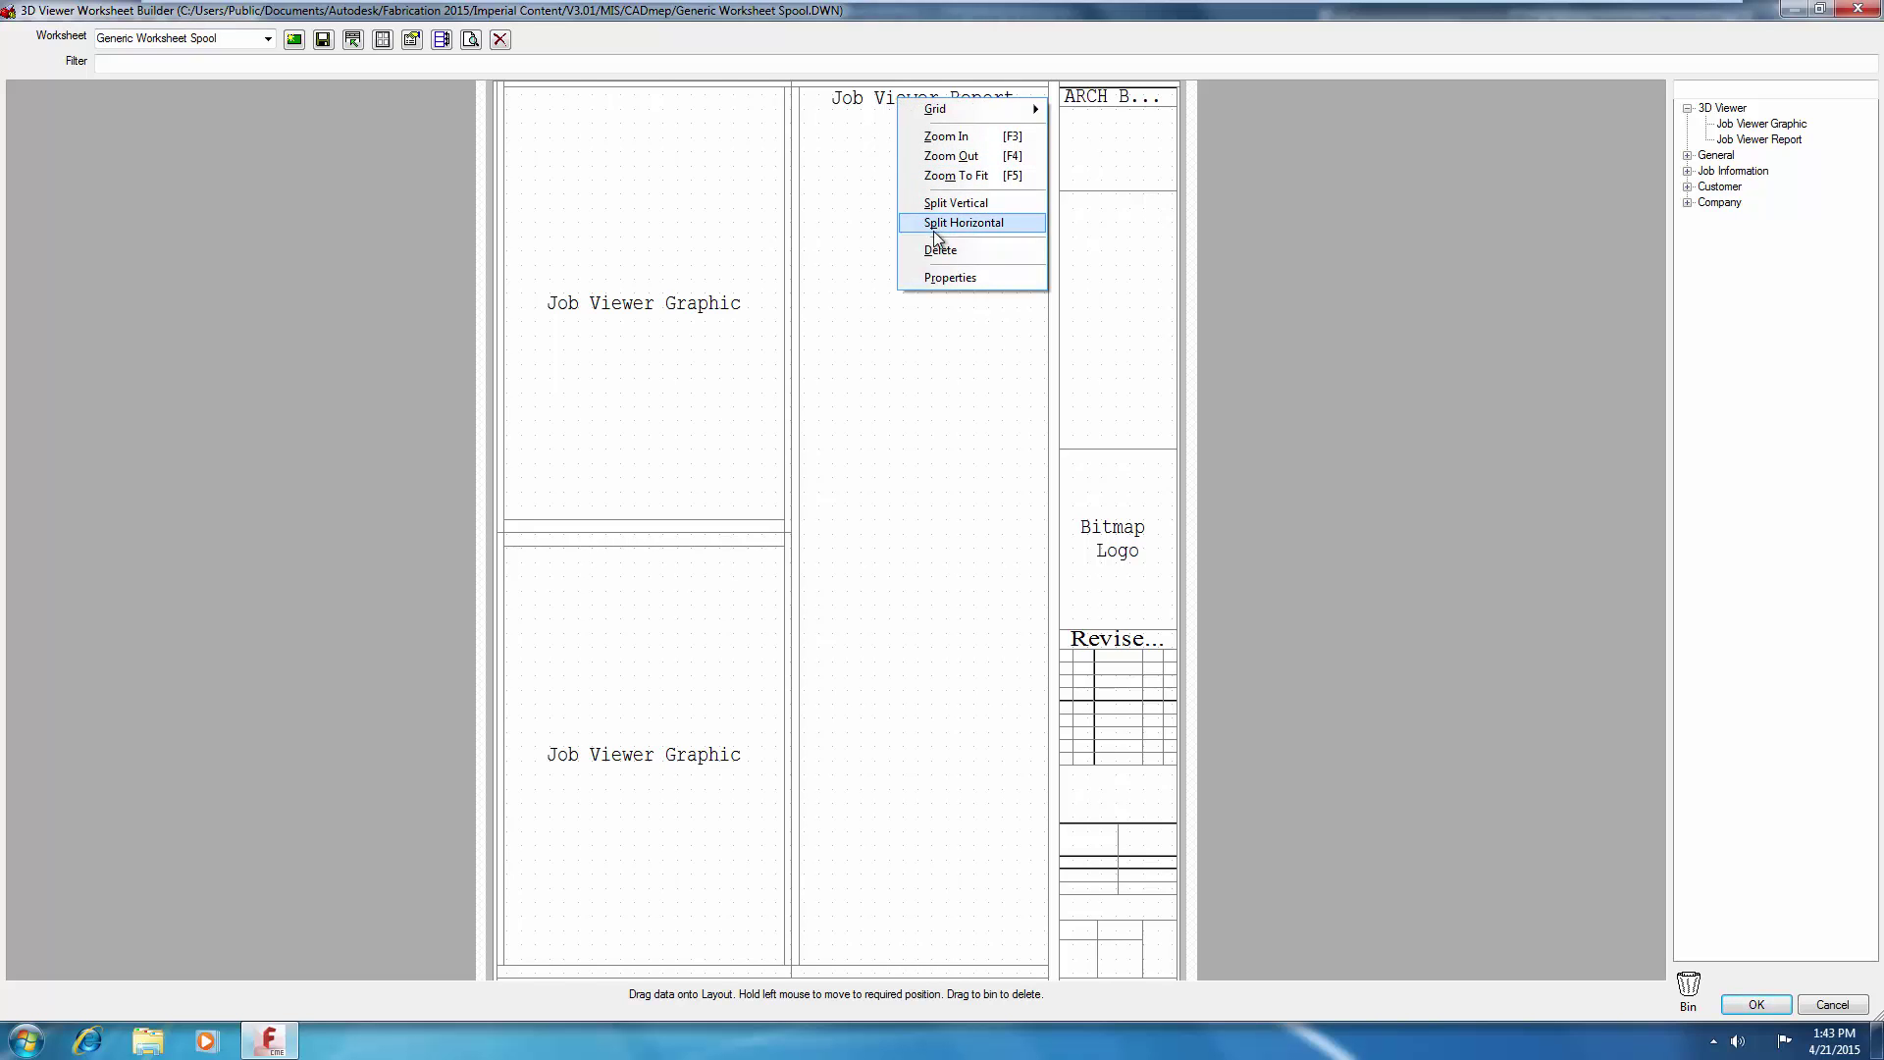
pyautogui.click(944, 278)
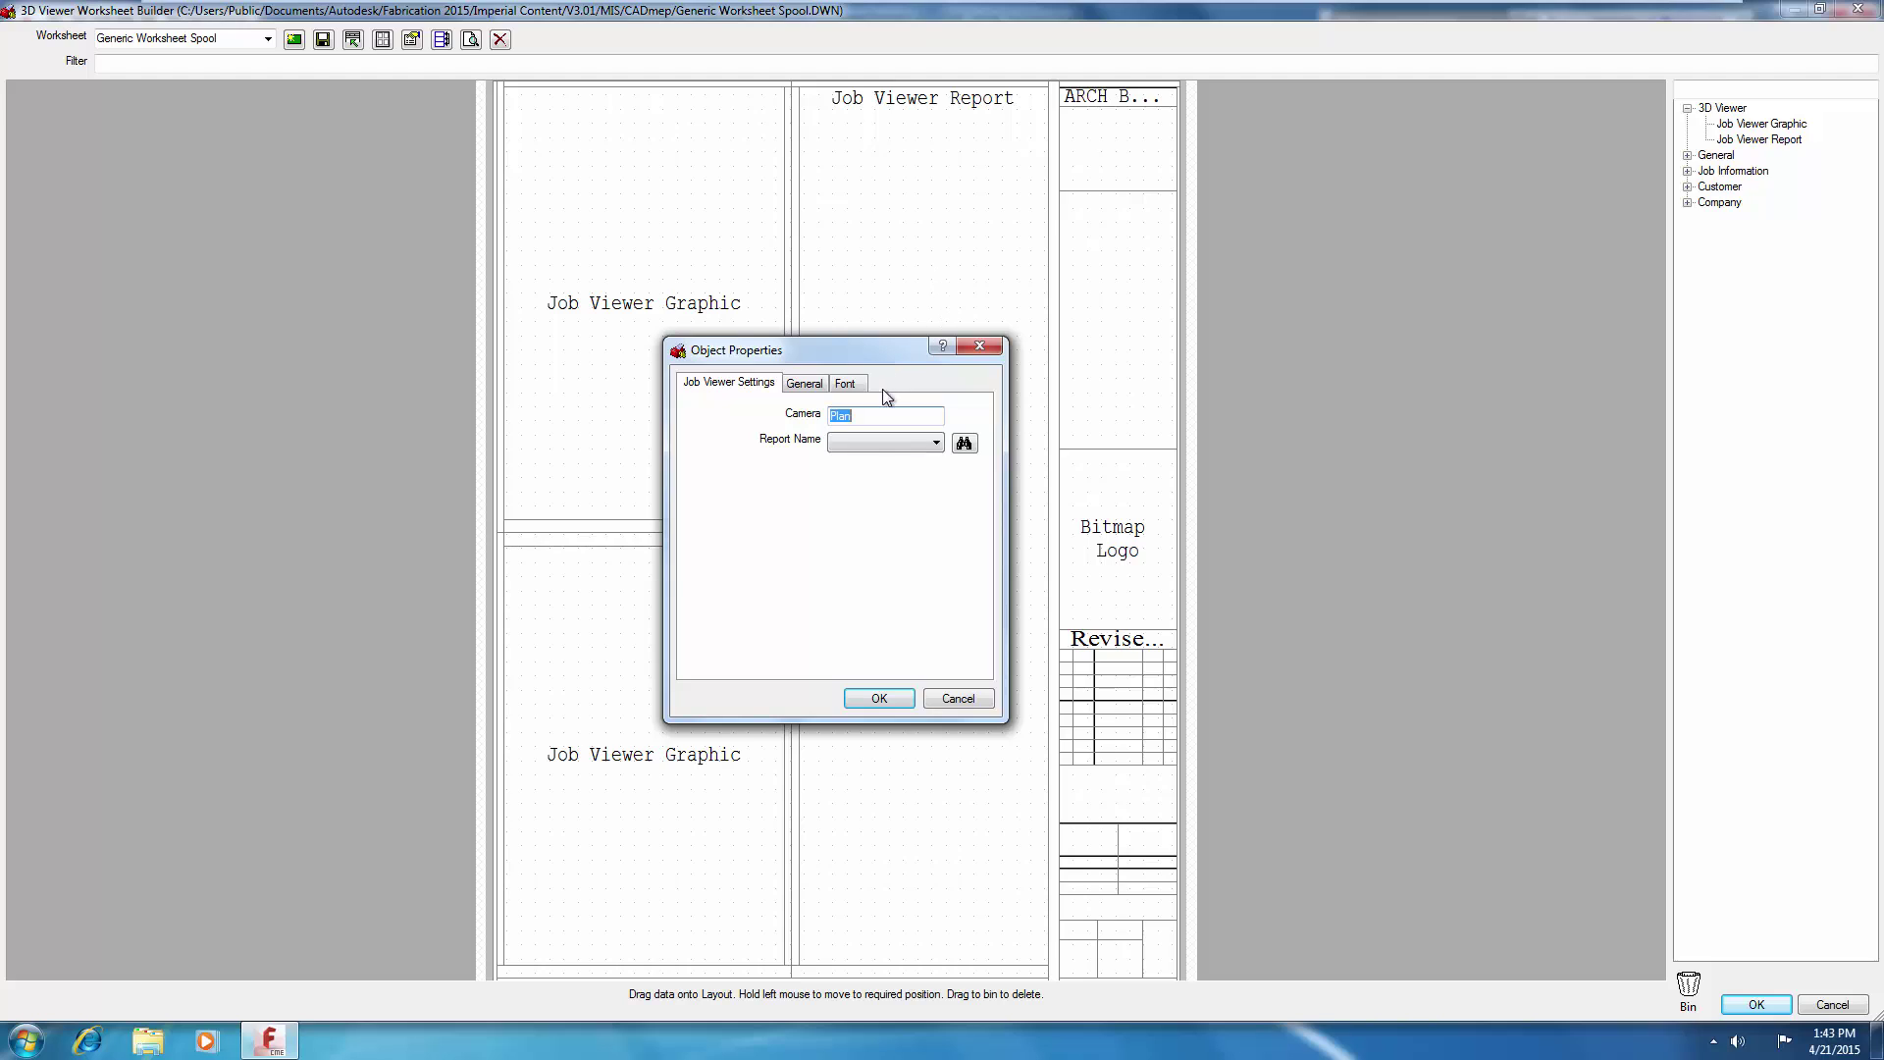
pyautogui.click(867, 445)
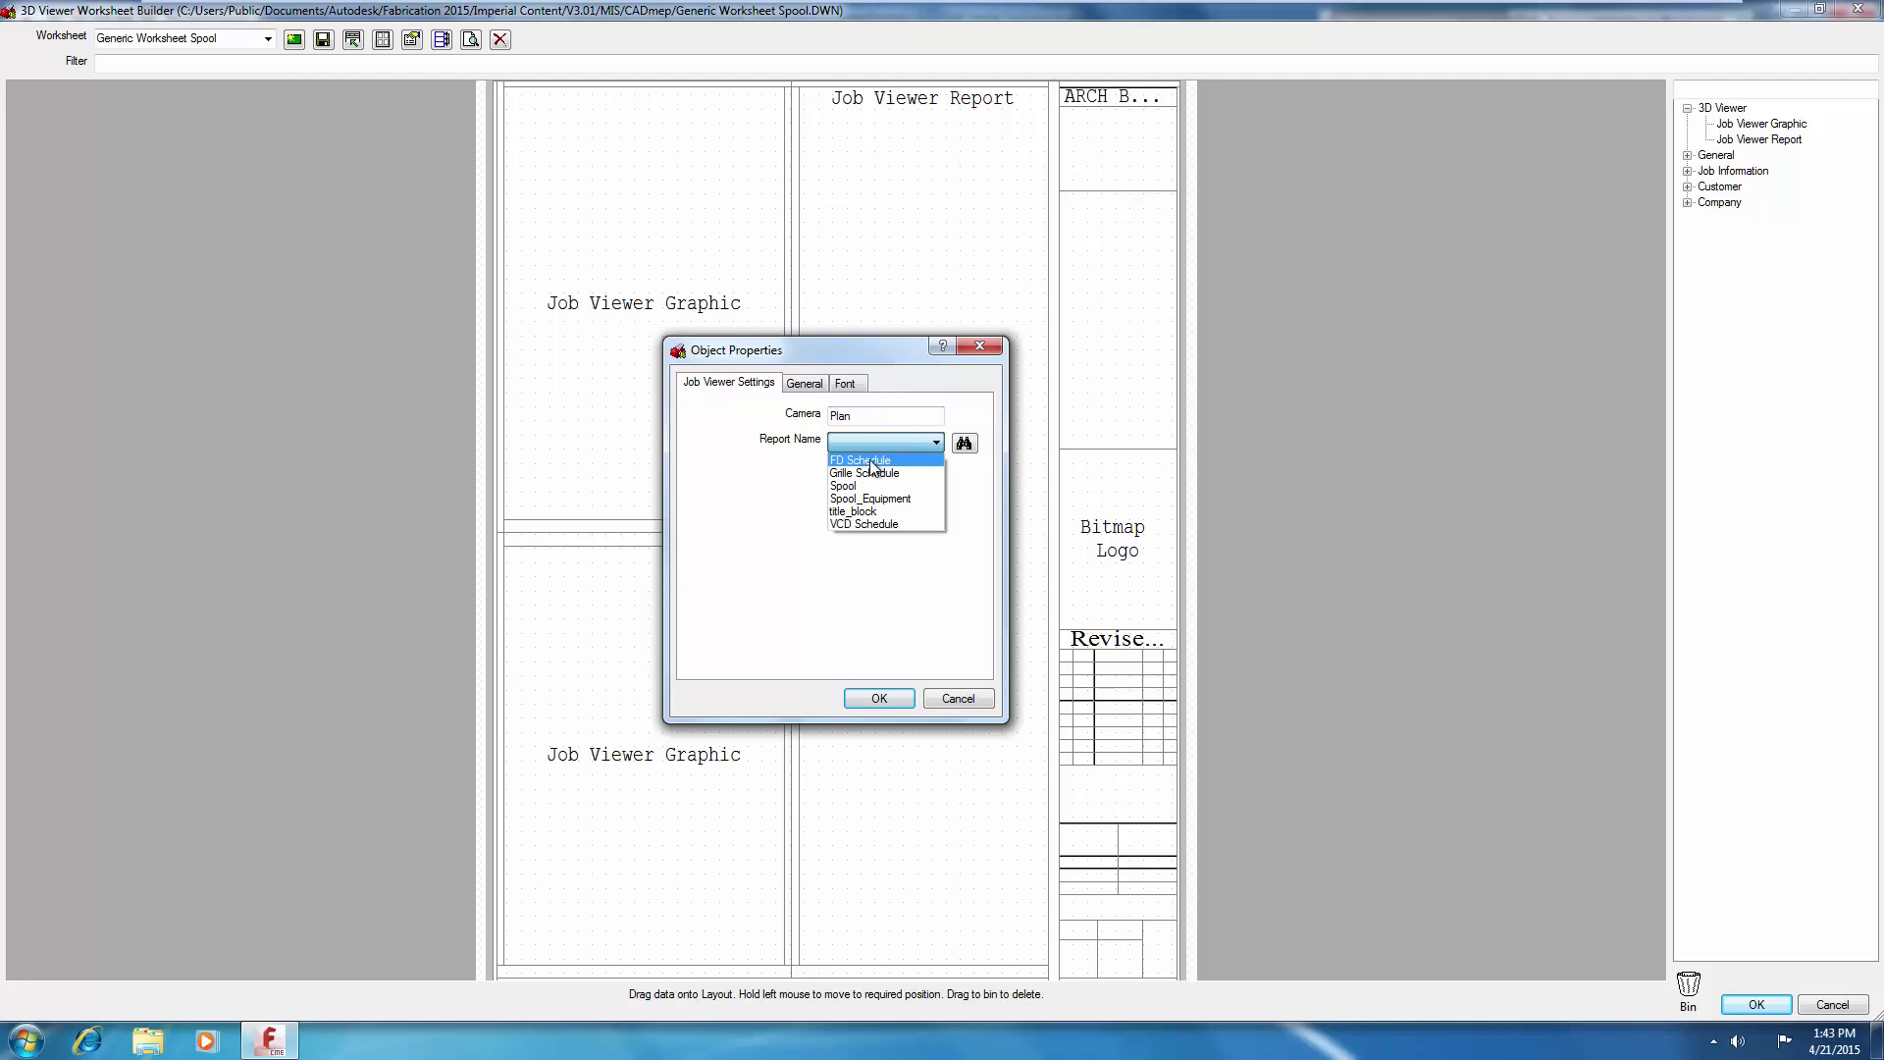
pyautogui.click(870, 486)
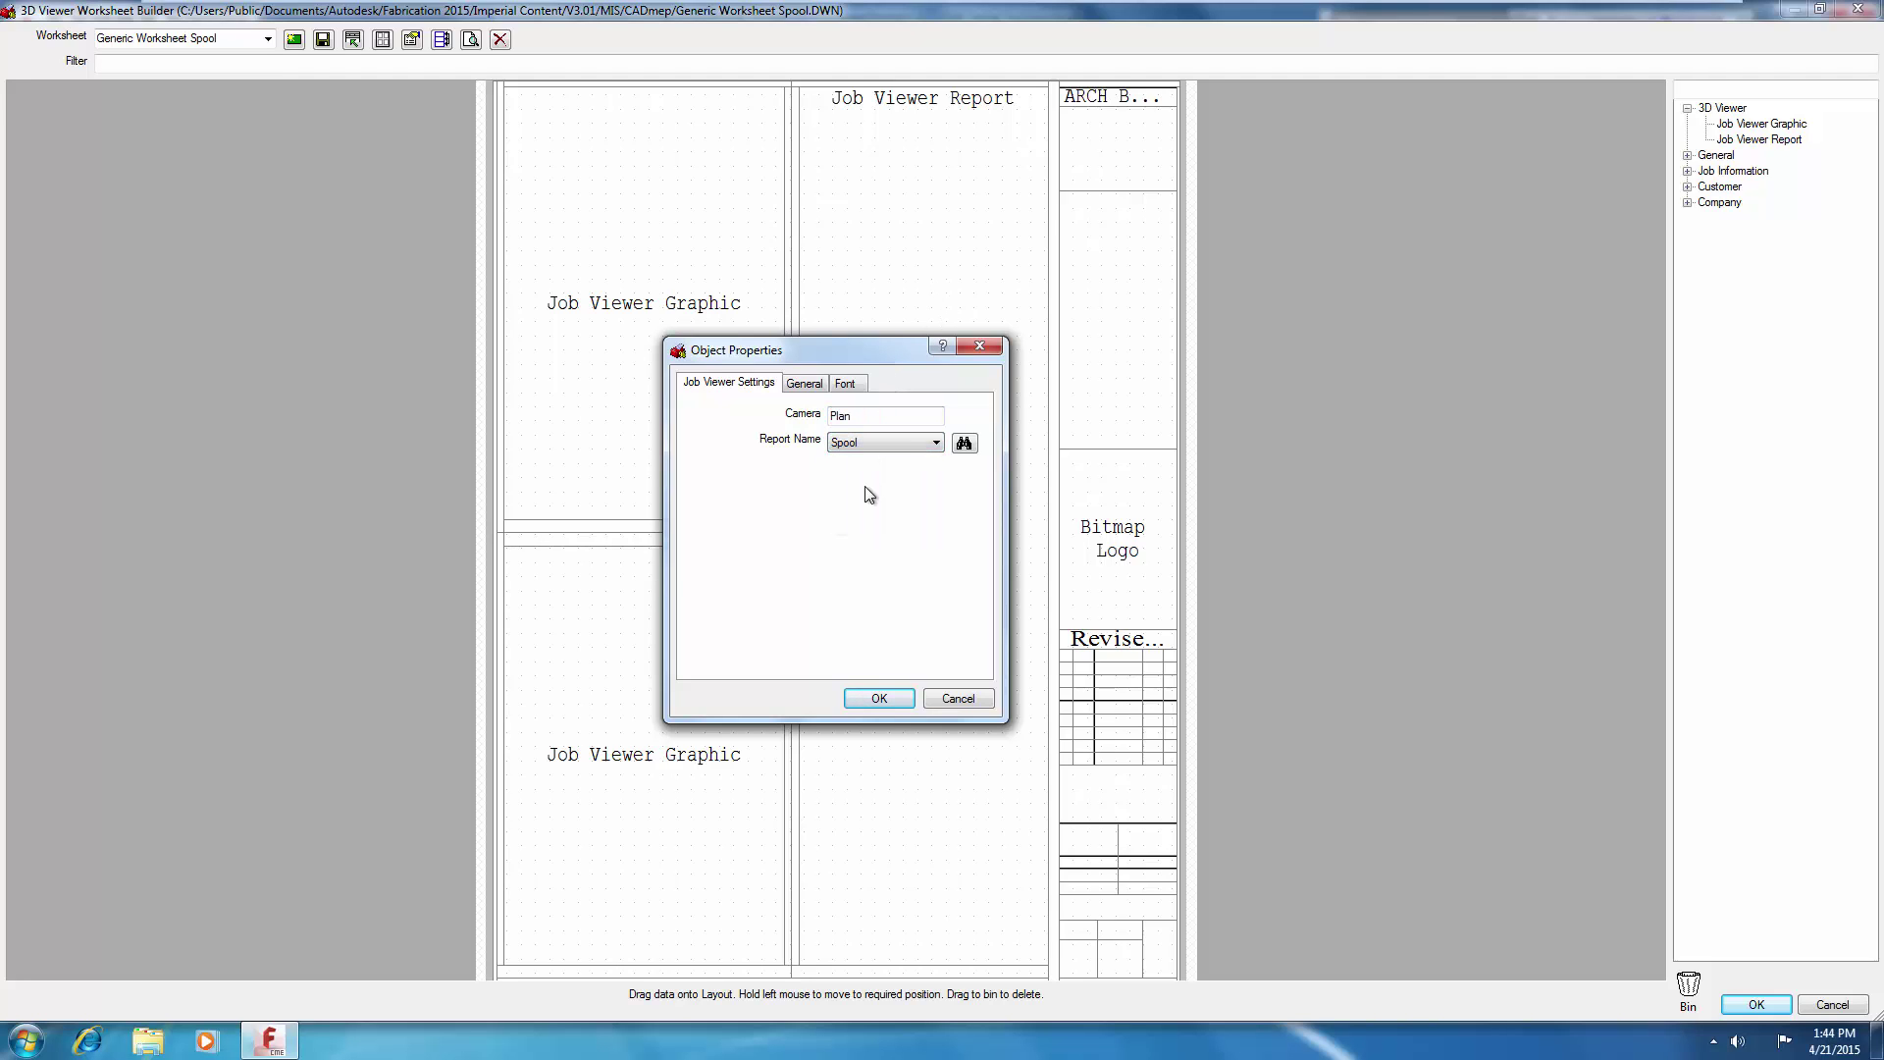
pyautogui.click(882, 703)
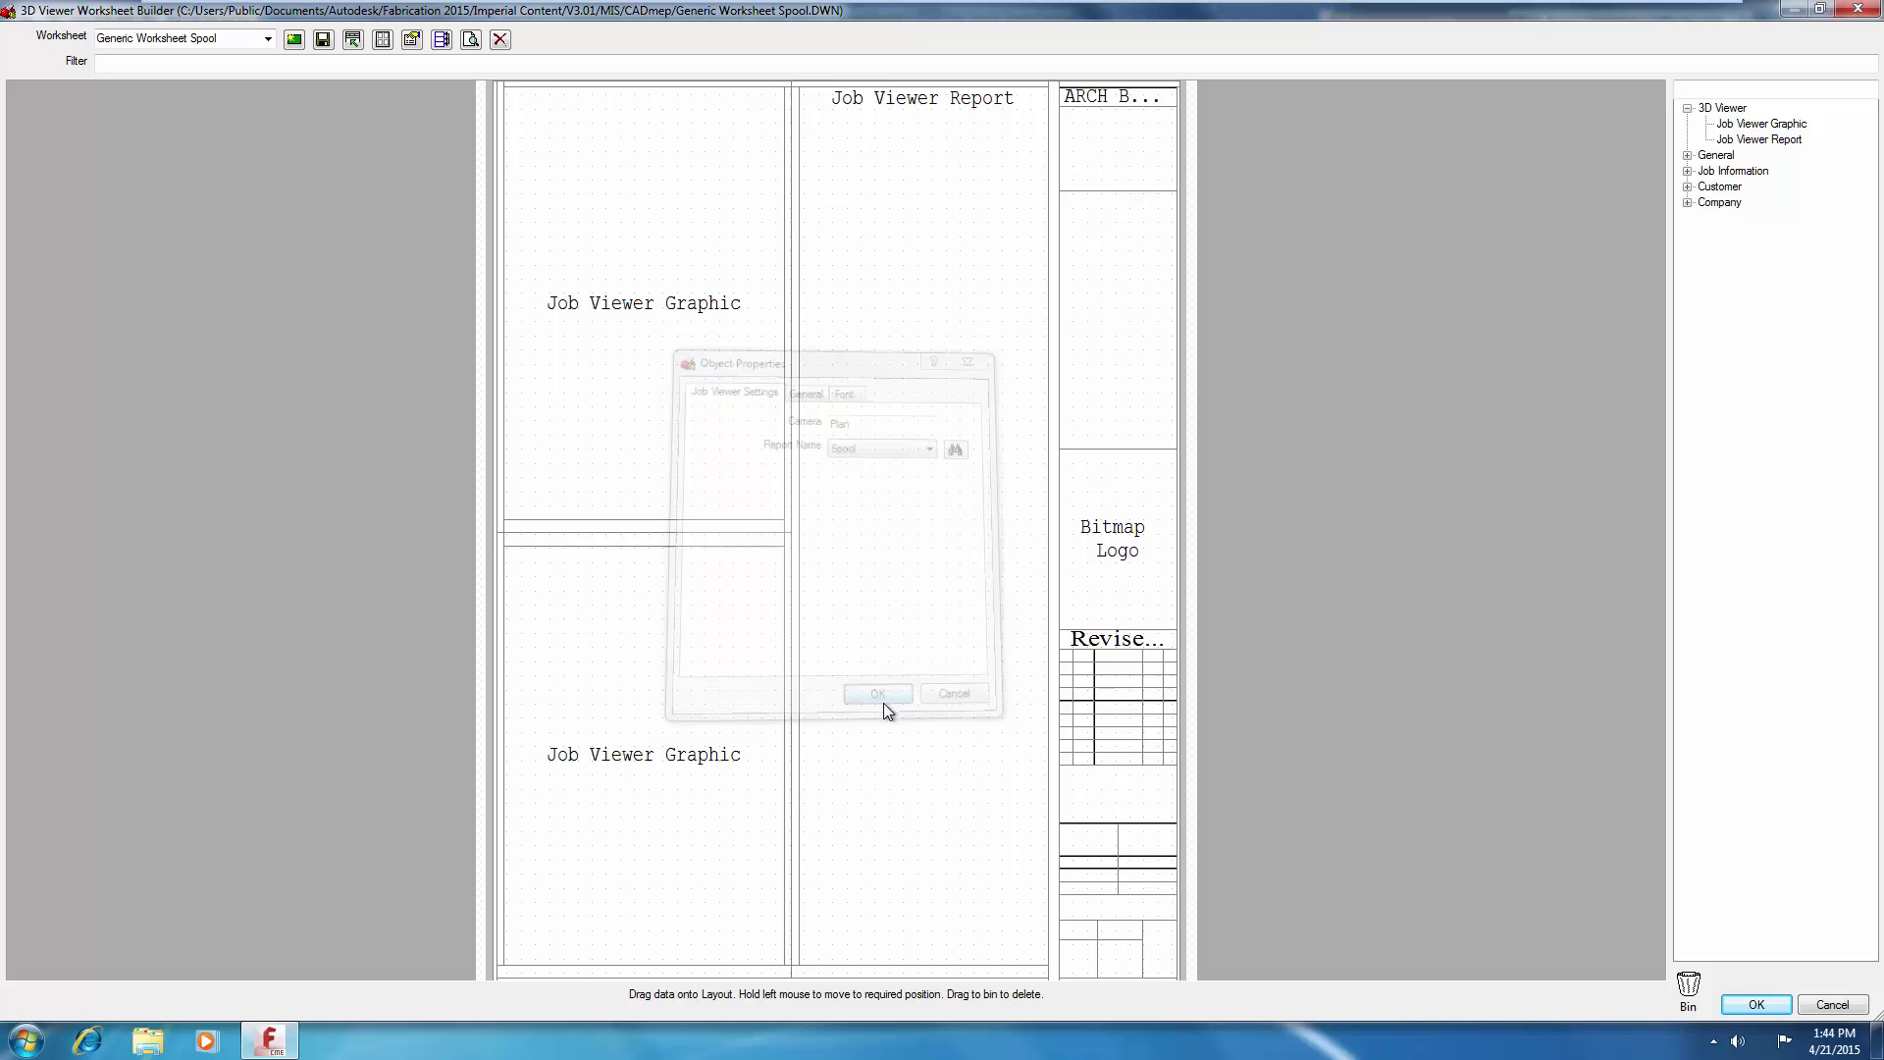
pyautogui.click(1756, 1005)
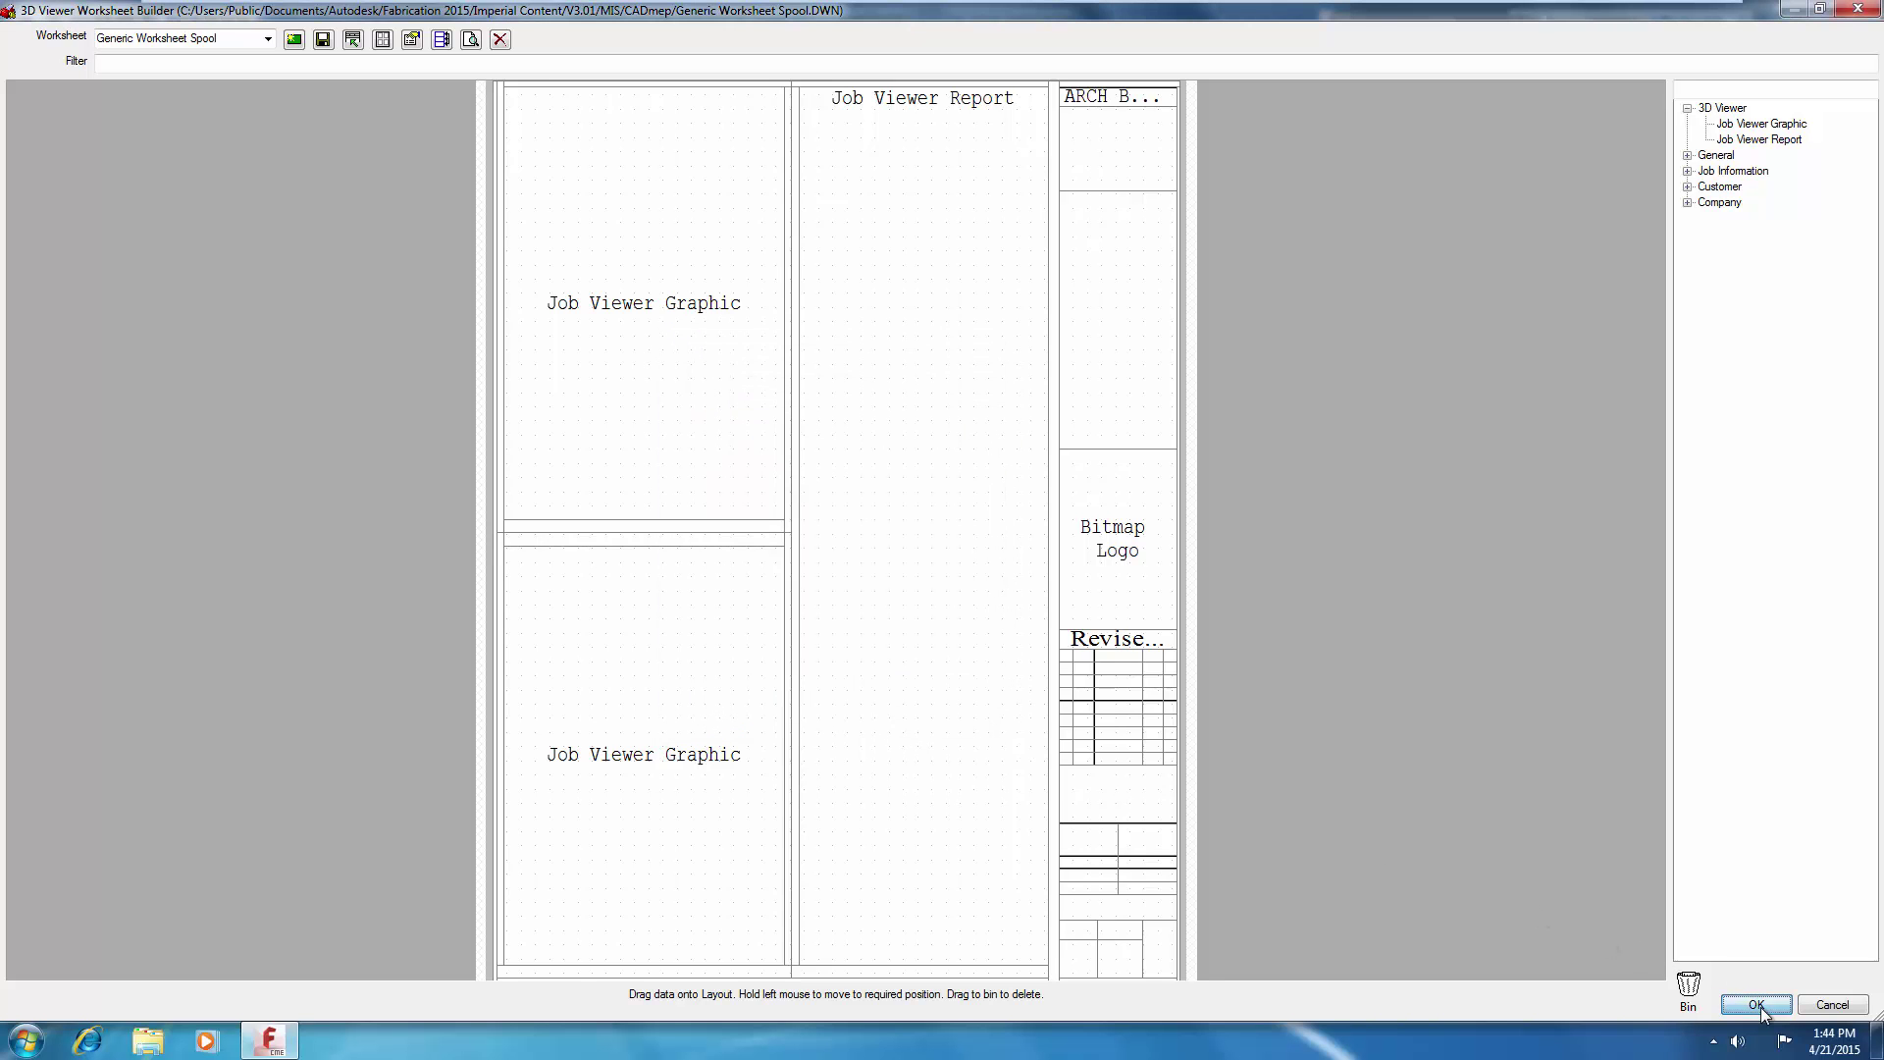
# Reopen the print preview of the sheet with the Spool parts table
pyautogui.rightClick(710, 508)
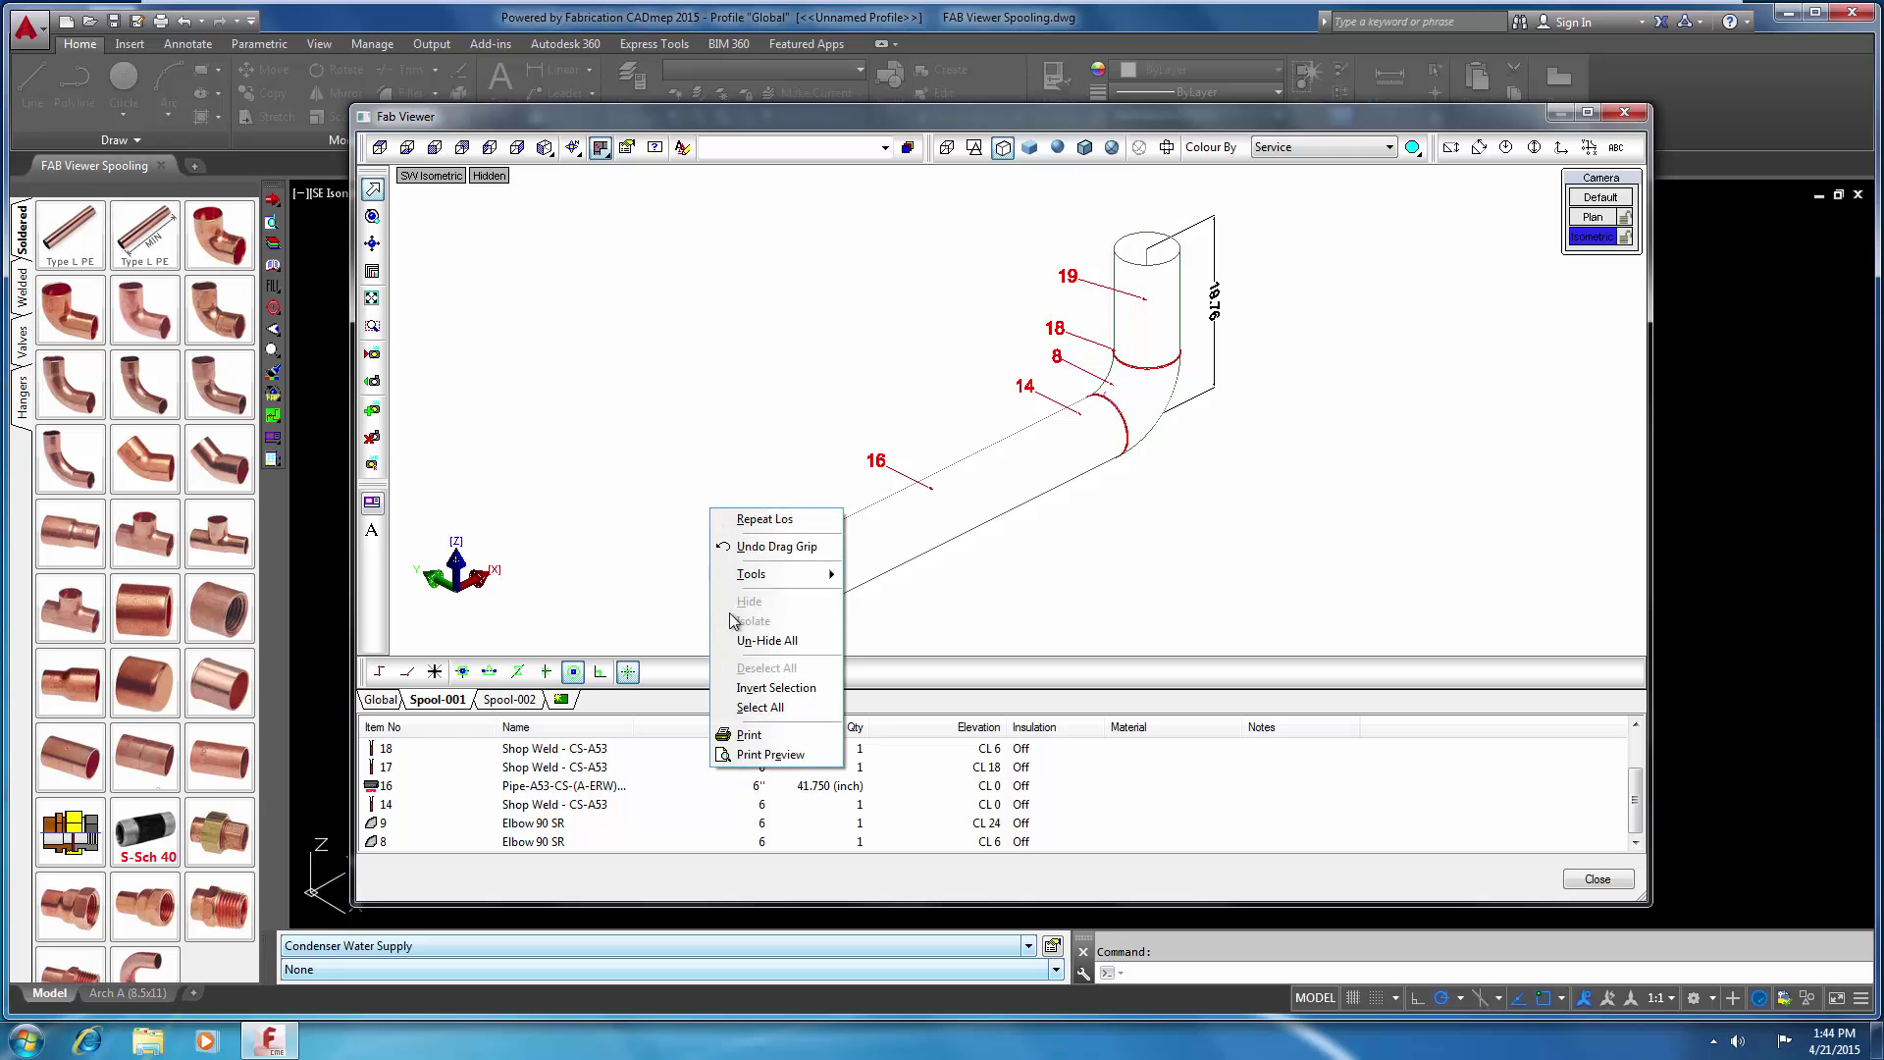
pyautogui.click(775, 762)
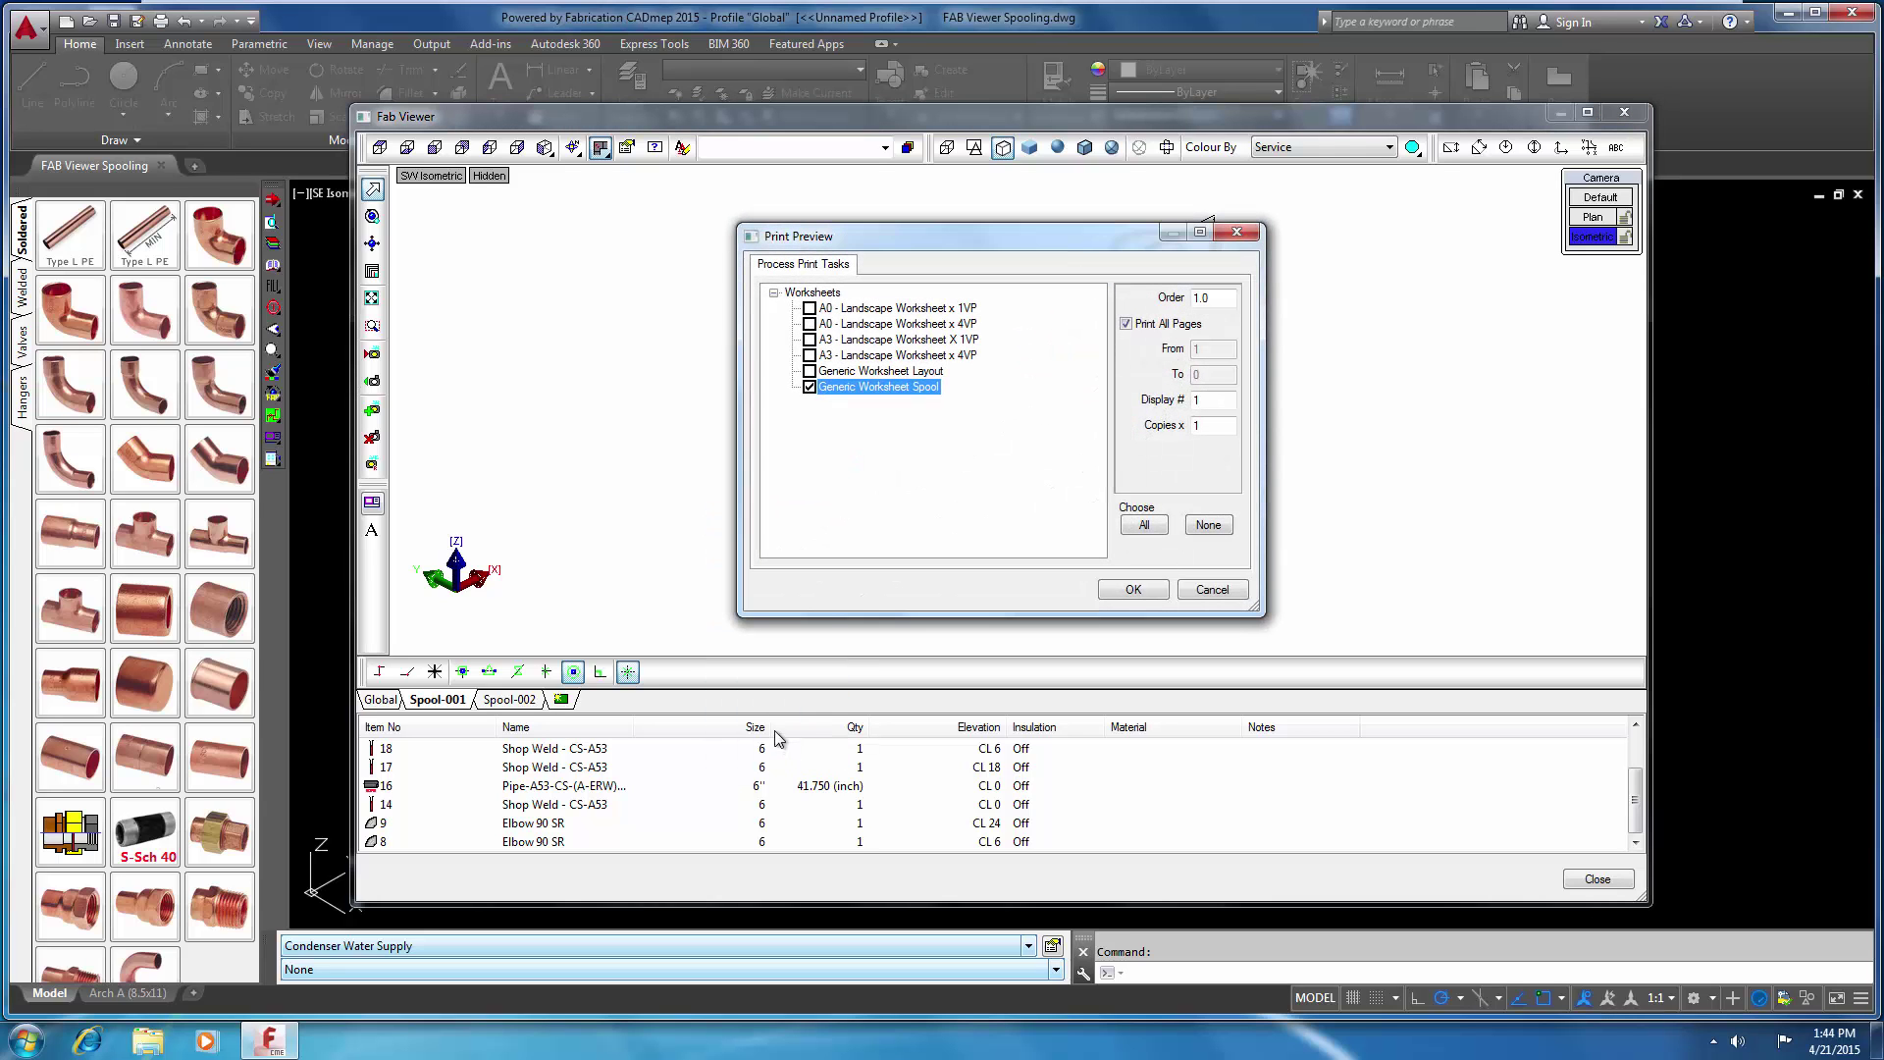
pyautogui.click(1131, 588)
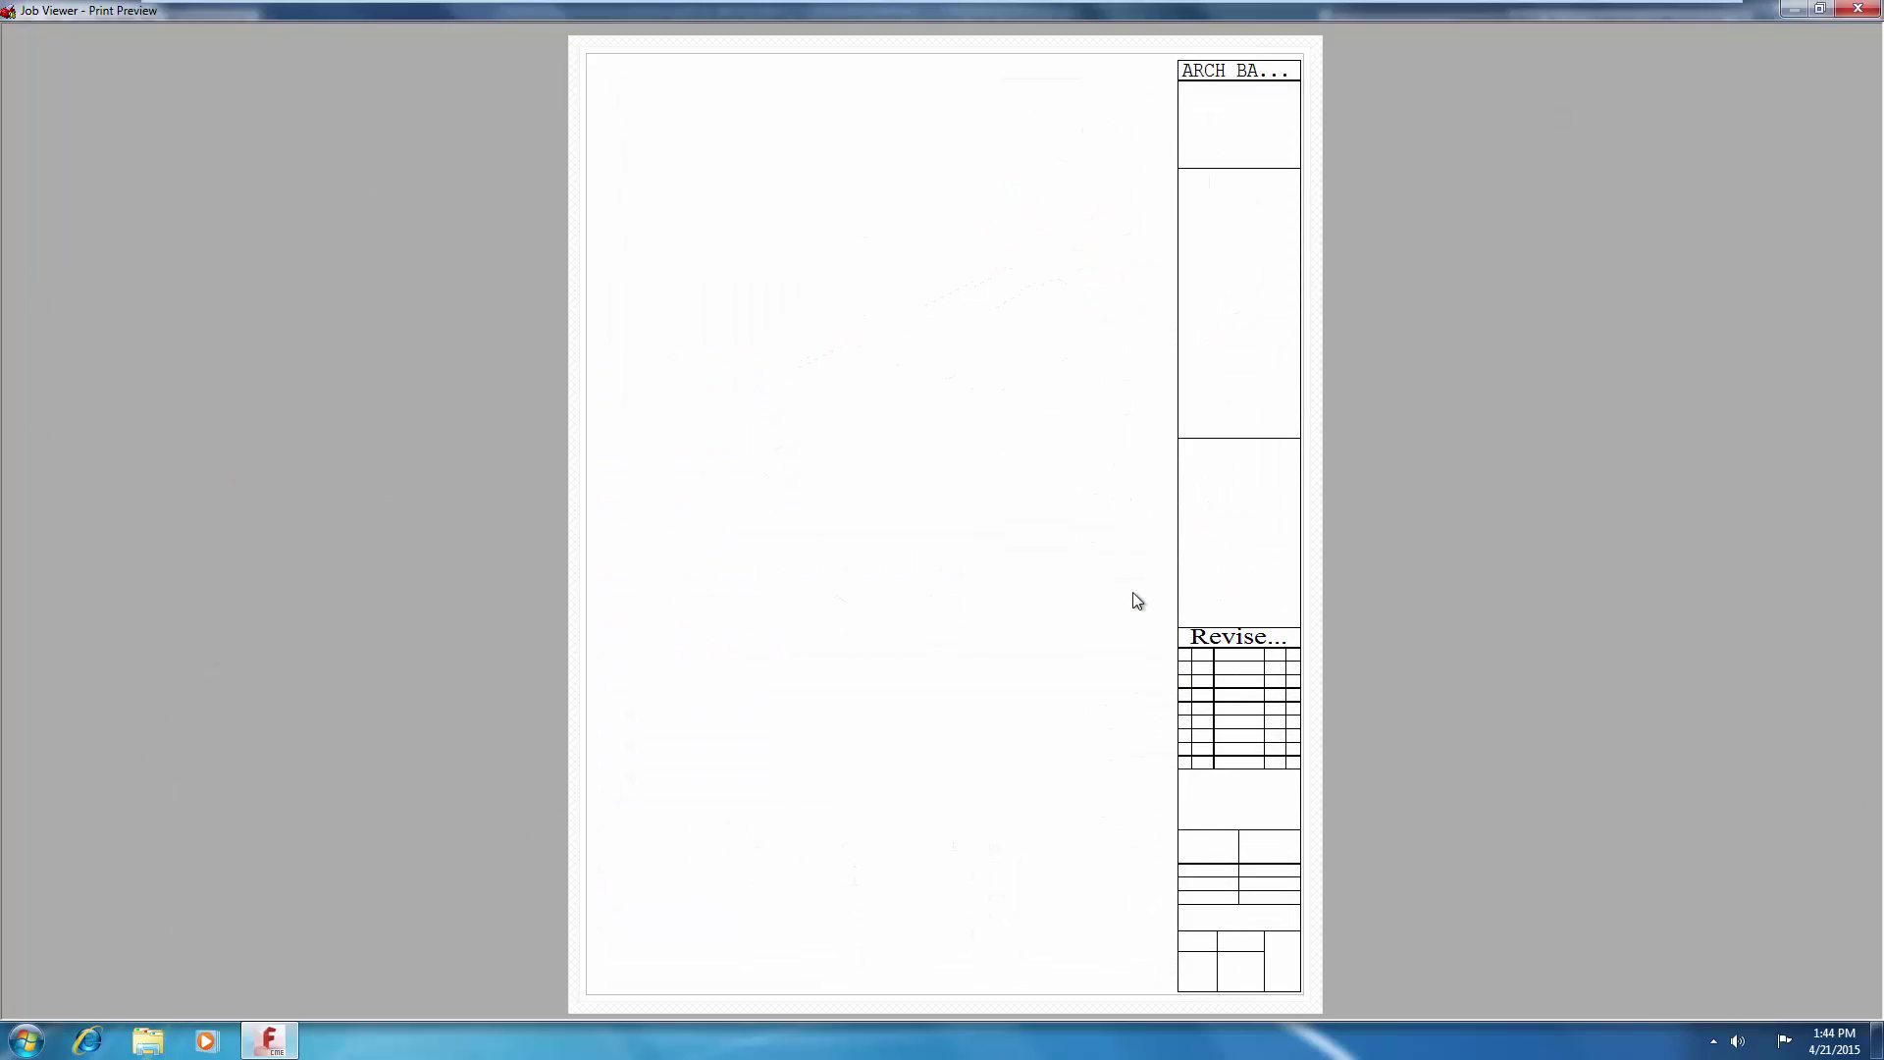